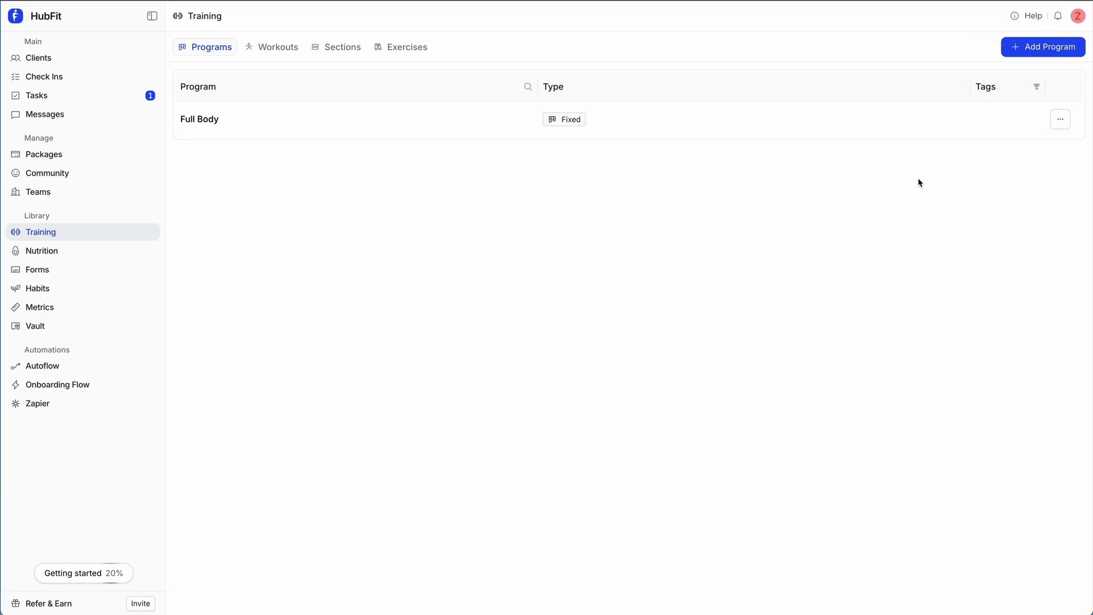
Create a training program named "90 Program" with the Calendar program type.
{"action": "left_click", "coordinate": [1038, 54]}
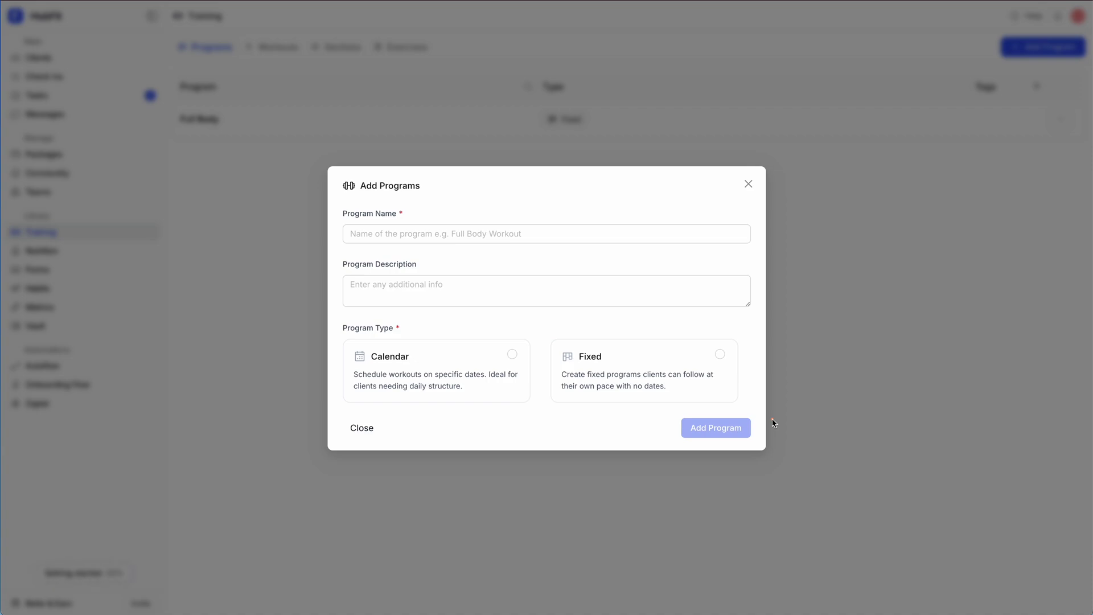
{"action": "left_click_drag", "start_coordinate": [749, 413], "coordinate": [540, 319]}
{"action": "left_click", "coordinate": [462, 236]}
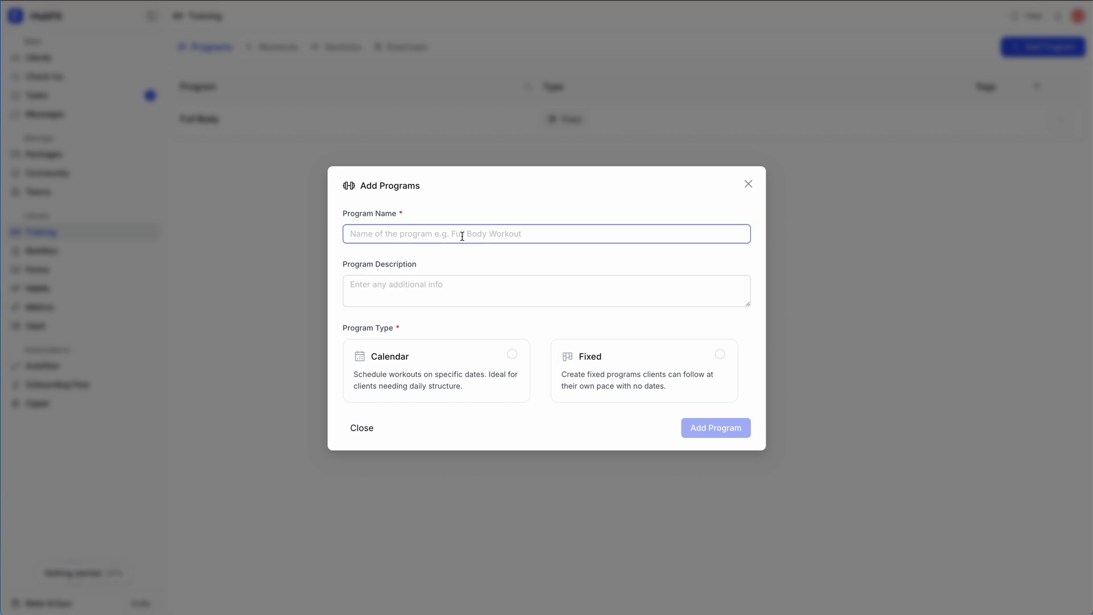
{"action": "type", "text": "90 Program"}
{"action": "left_click", "coordinate": [450, 375]}
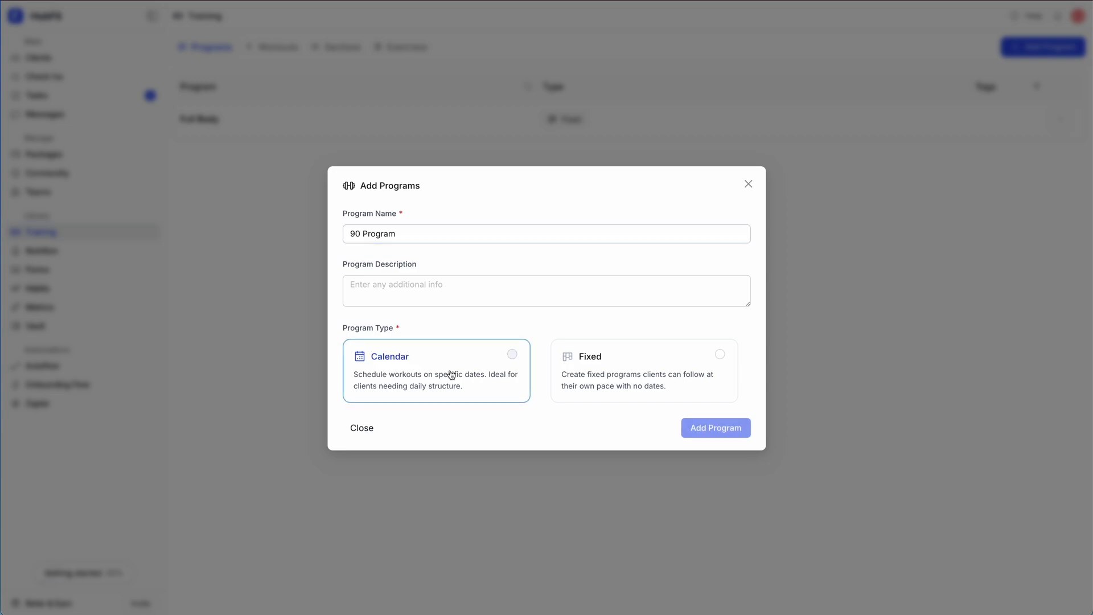
{"action": "left_click", "coordinate": [722, 431]}
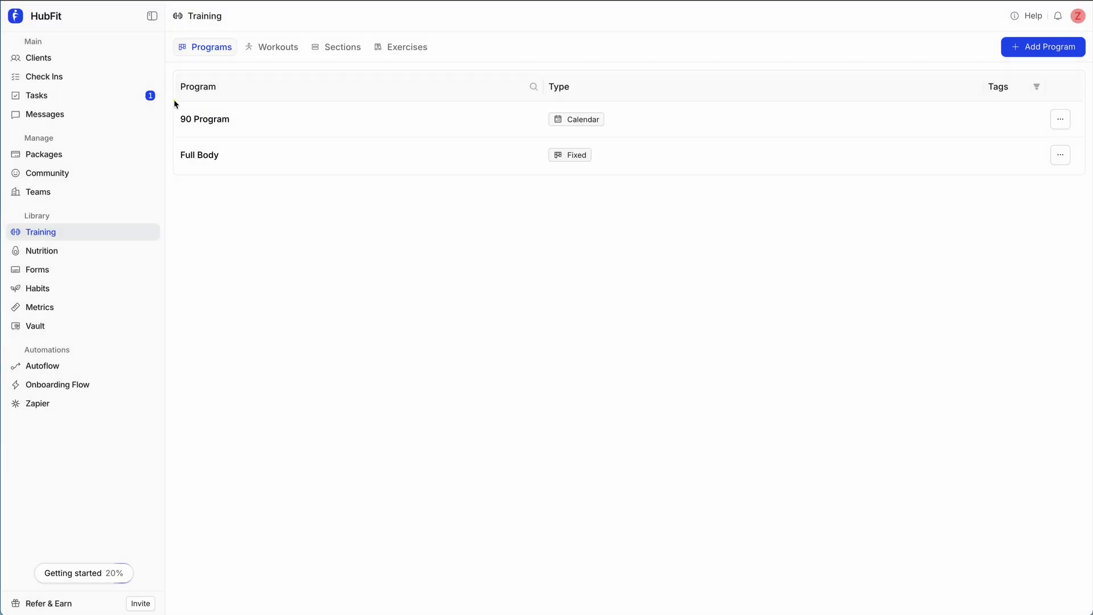
Open the 90 Program and add four weeks to its calendar.
{"action": "left_click", "coordinate": [664, 126]}
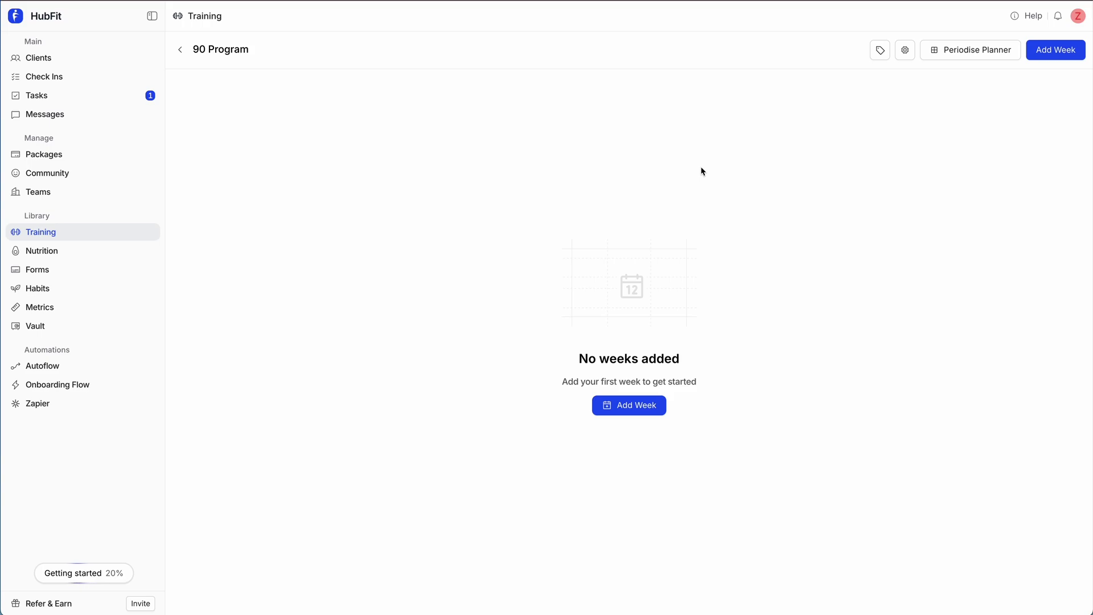
{"action": "left_click", "coordinate": [1048, 57]}
{"action": "left_click", "coordinate": [1048, 58]}
{"action": "left_click", "coordinate": [1047, 57]}
{"action": "left_click", "coordinate": [1048, 58]}
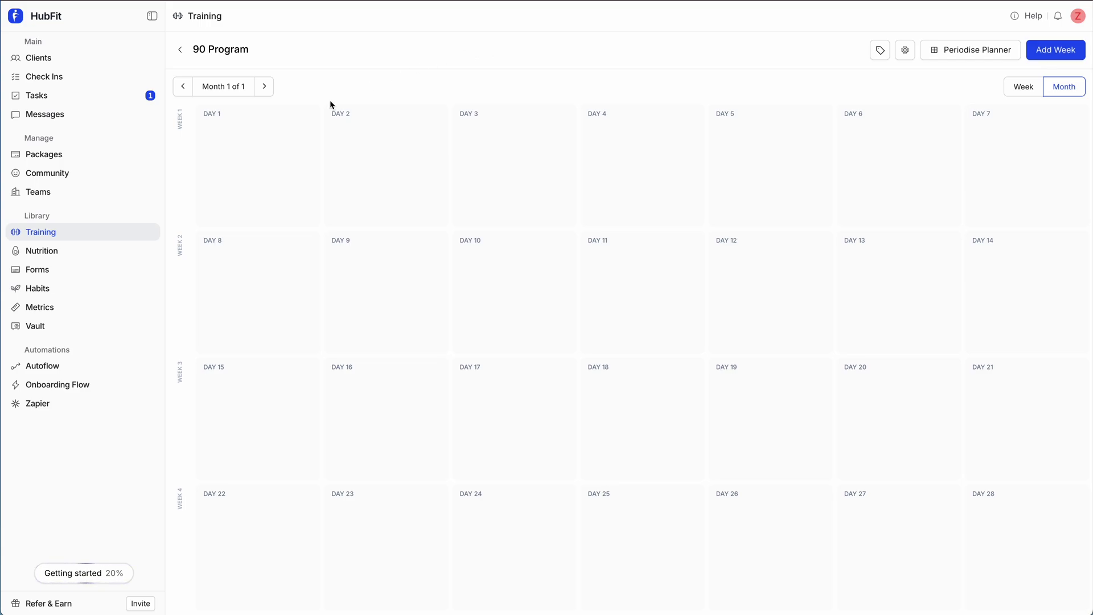
Start a new workout on Day 1 of Week 1 and name it "Chest".
{"action": "left_click", "coordinate": [288, 156]}
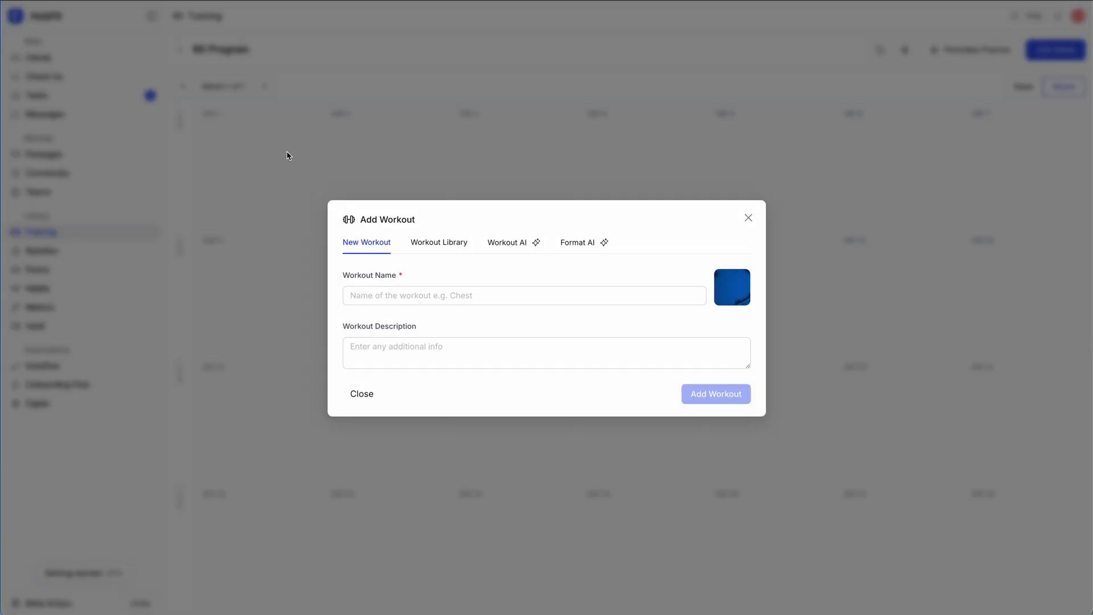
{"action": "left_click_drag", "start_coordinate": [312, 186], "coordinate": [787, 442]}
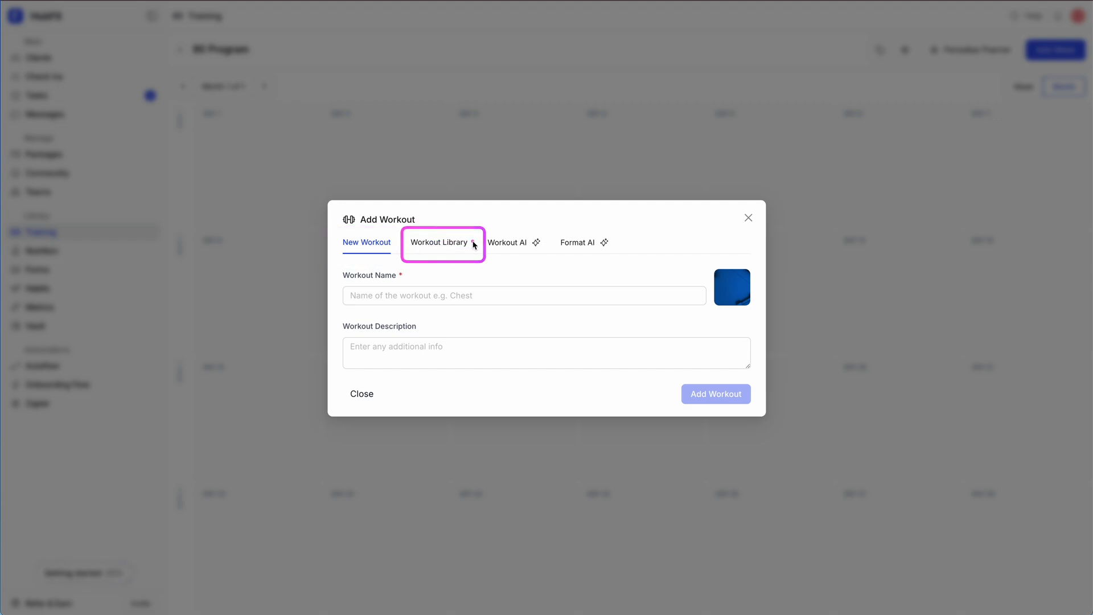
{"action": "left_click", "coordinate": [471, 296]}
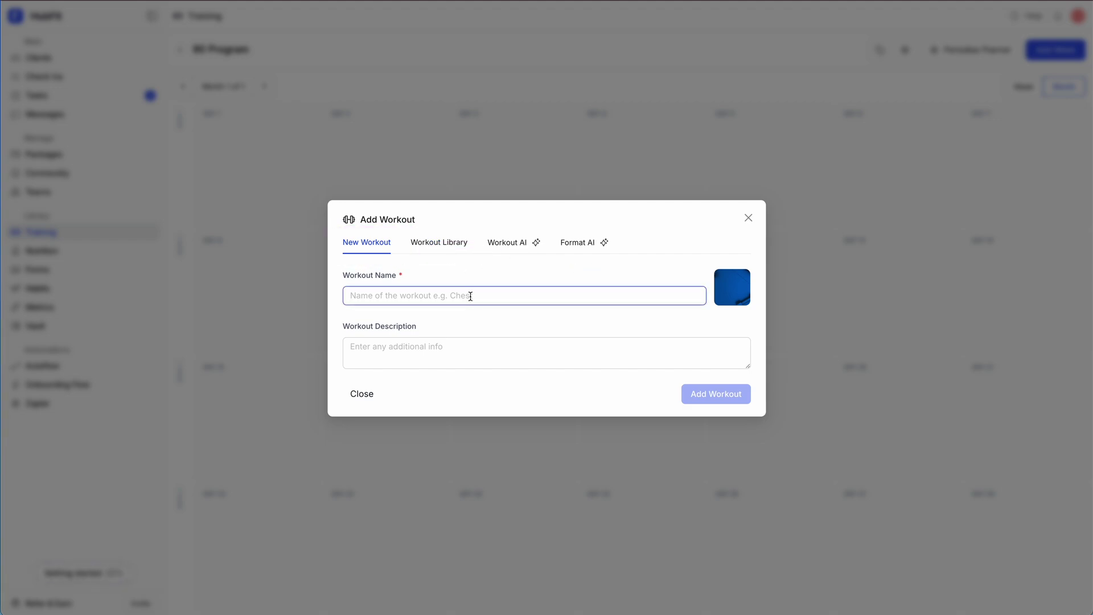
{"action": "type", "text": "Chest"}
Set the Chest workout's image to the solid red swatch and add the workout to Day 1.
{"action": "left_click", "coordinate": [701, 258]}
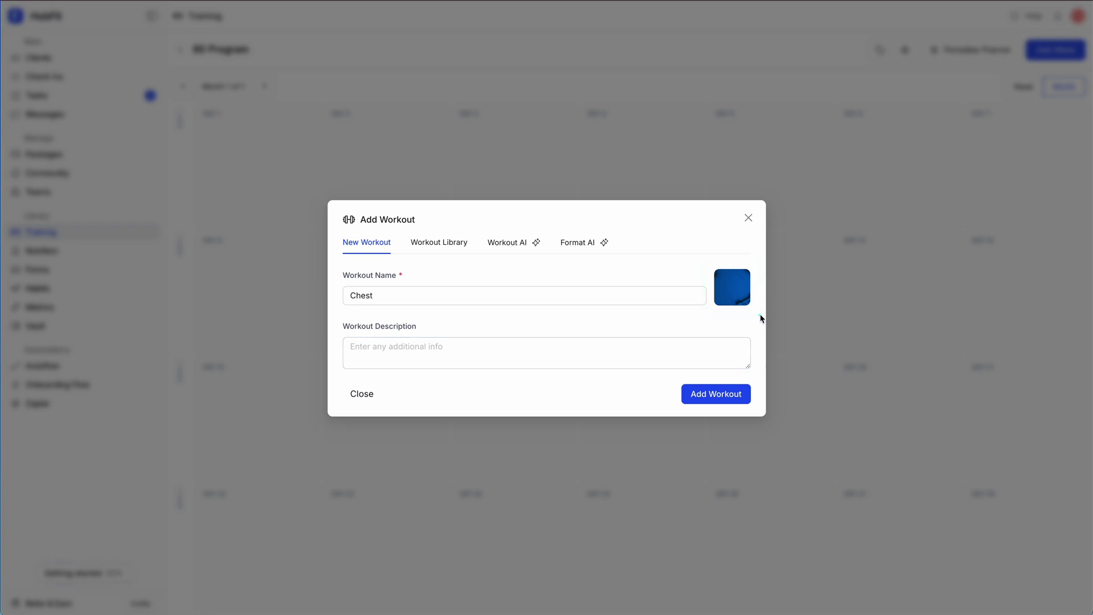
{"action": "left_click", "coordinate": [735, 304]}
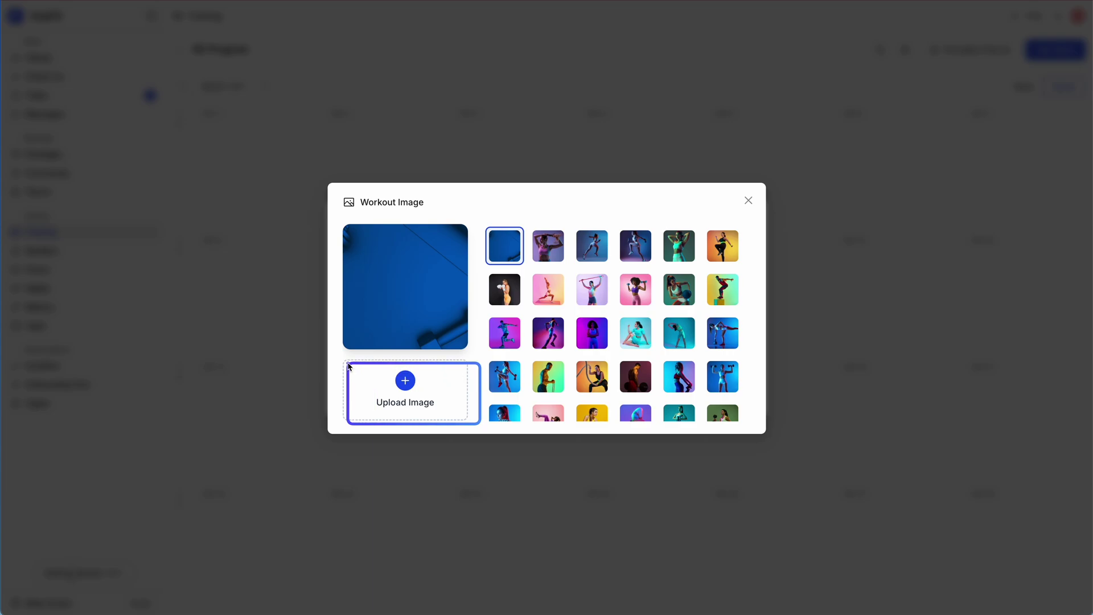
{"action": "scroll", "coordinate": [549, 362], "scroll_direction": "down", "scroll_amount": 5}
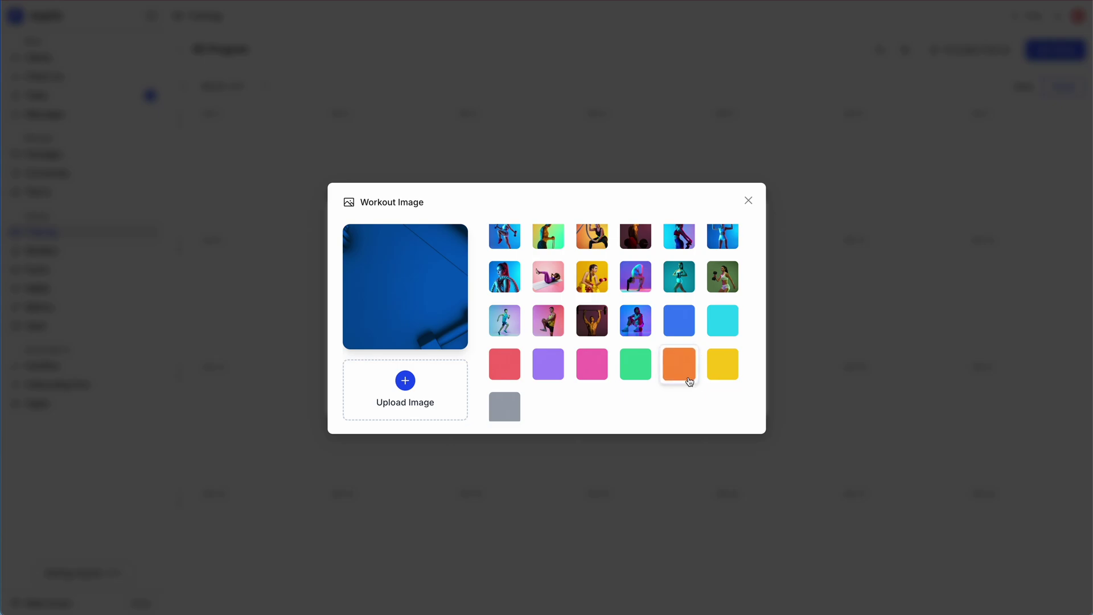
{"action": "left_click", "coordinate": [509, 363]}
{"action": "left_click", "coordinate": [748, 201]}
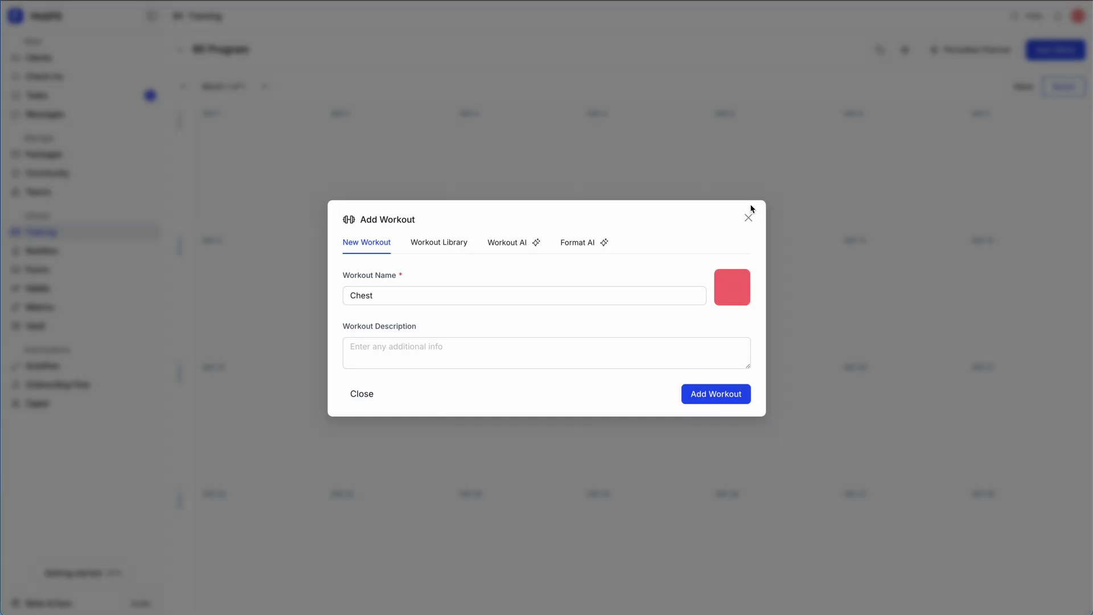
{"action": "left_click", "coordinate": [719, 399]}
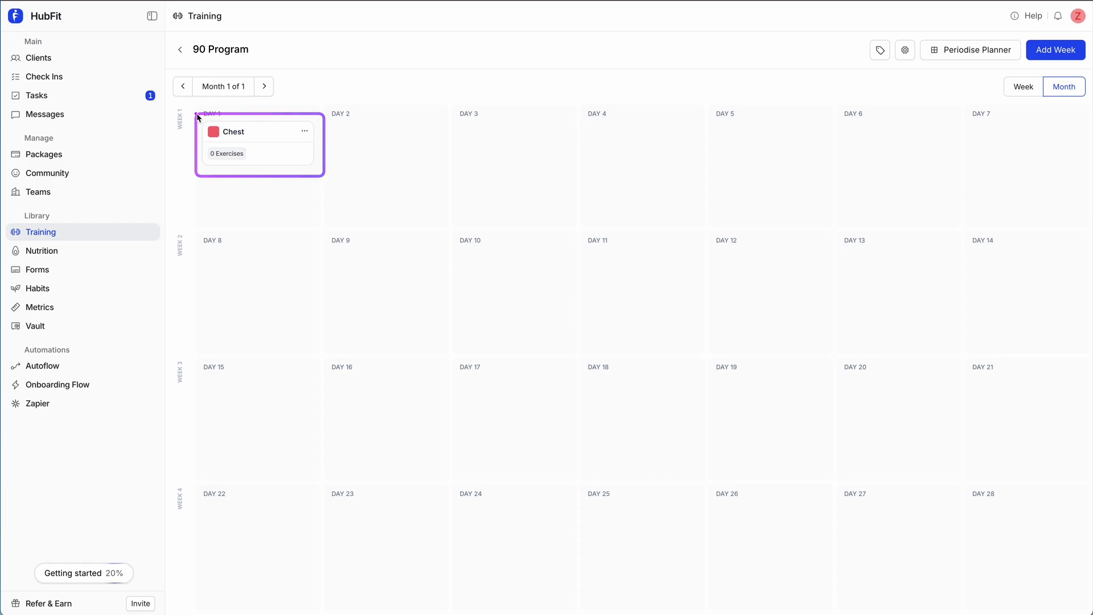
Open the Day 1 Chest workout for editing.
{"action": "mouse_move", "coordinate": [274, 162]}
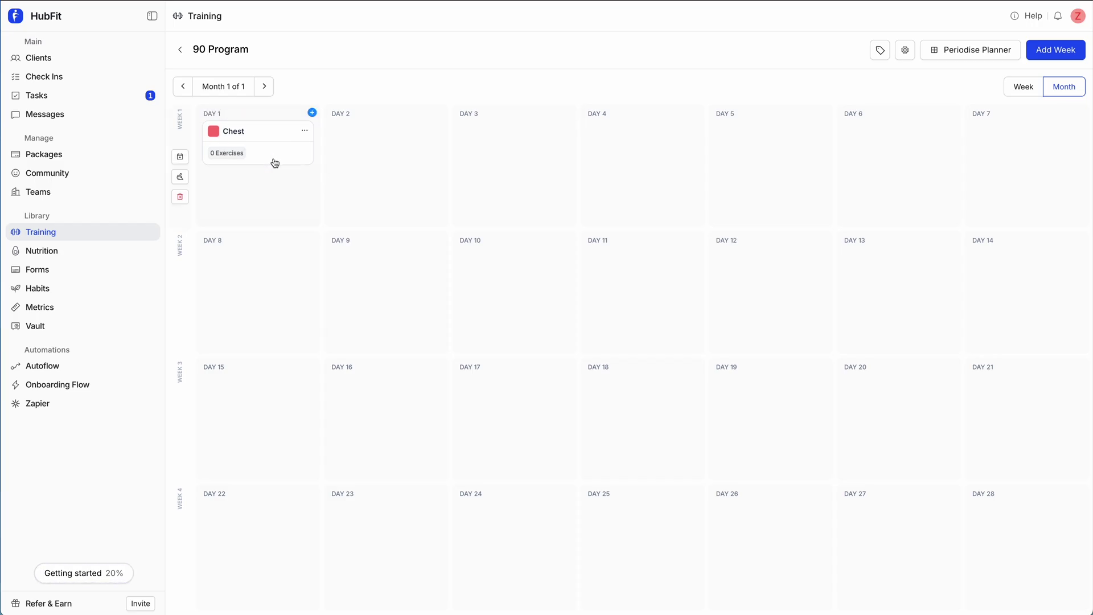
{"action": "left_click", "coordinate": [282, 156]}
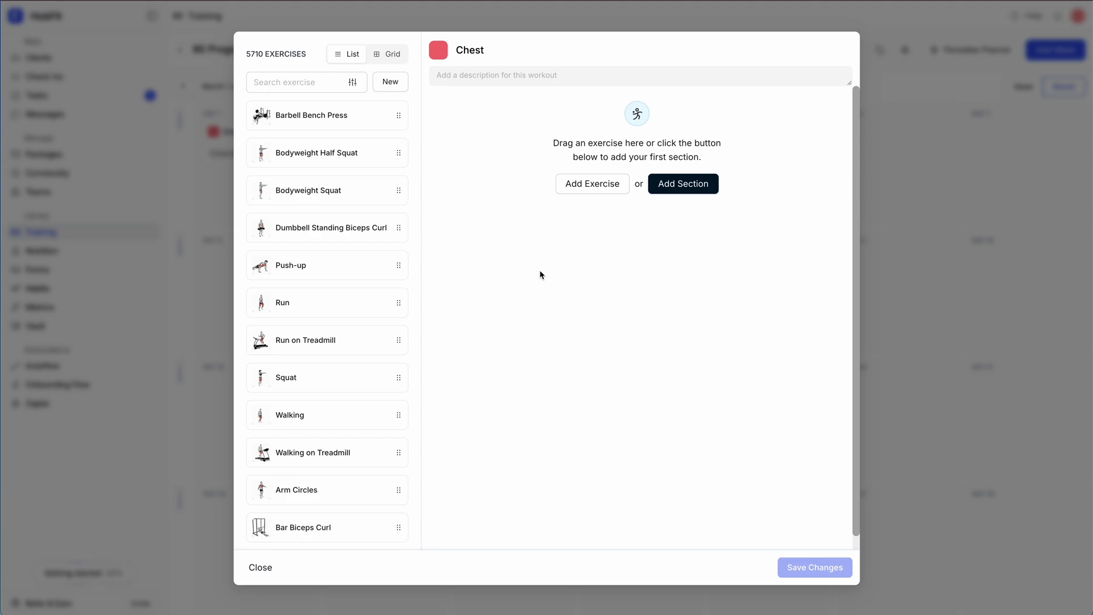
{"action": "left_click_drag", "start_coordinate": [225, 26], "coordinate": [422, 588]}
{"action": "mouse_move", "coordinate": [417, 31]}
{"action": "left_mouse_down"}
{"action": "mouse_move", "coordinate": [778, 543]}
{"action": "mouse_move", "coordinate": [860, 596]}
{"action": "left_mouse_up"}
Examine the Chest workout's editable title, its image choices and its description field.
{"action": "left_click", "coordinate": [498, 48]}
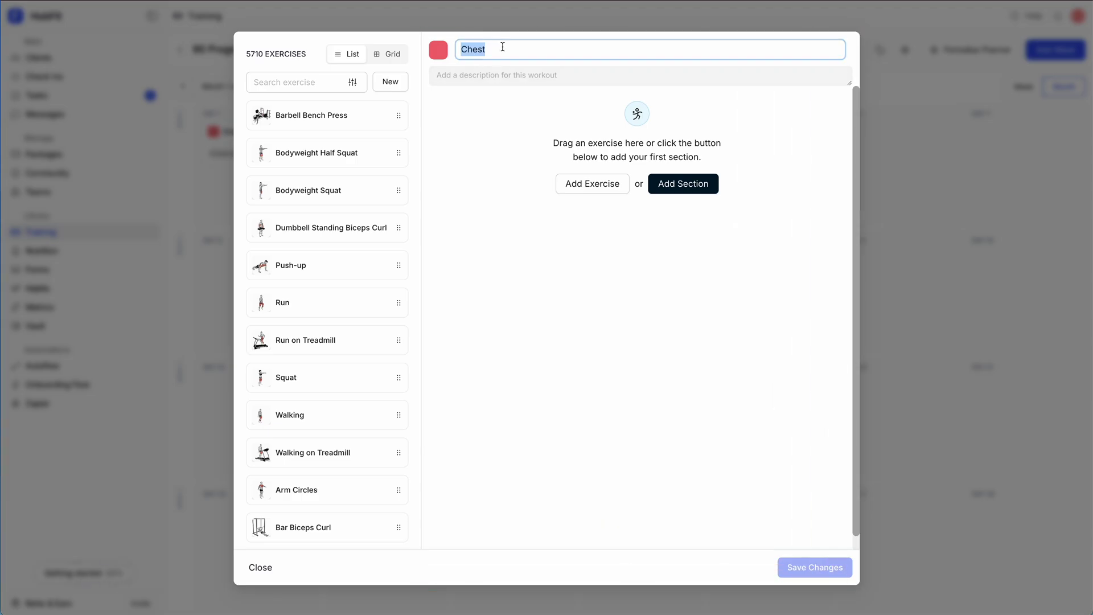
{"action": "left_click", "coordinate": [438, 50]}
{"action": "left_click", "coordinate": [563, 143]}
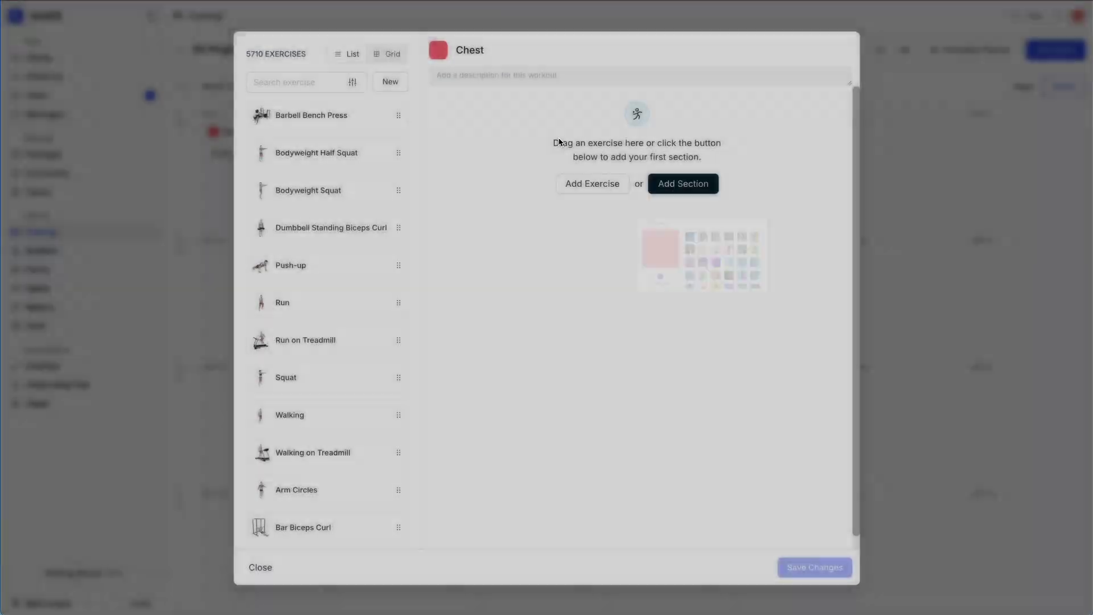
{"action": "left_click", "coordinate": [587, 74]}
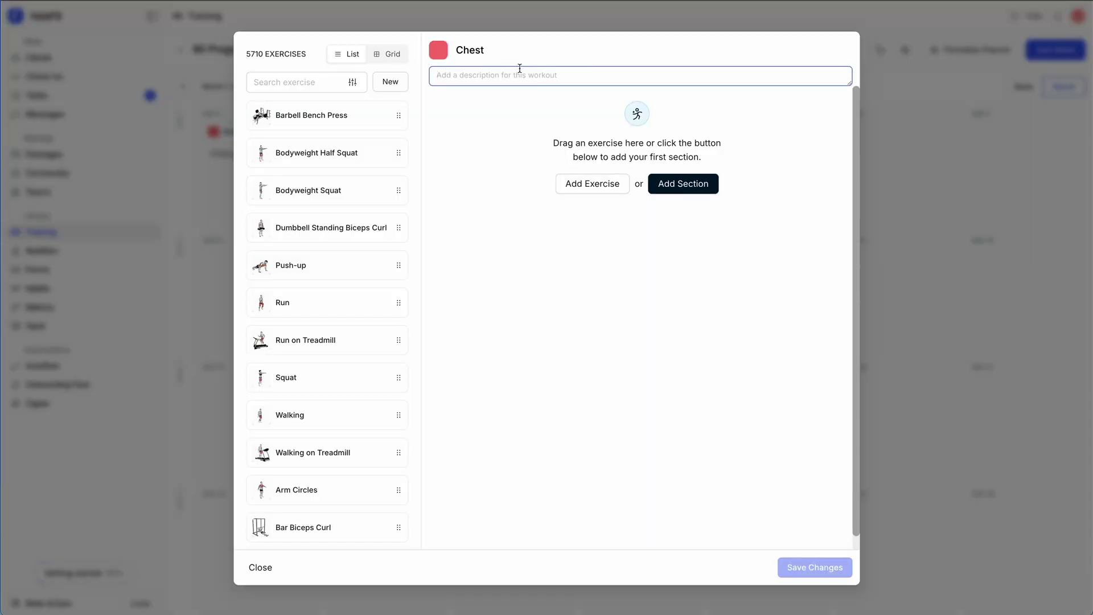
Filter the exercise list by main muscle for chest exercises, and add Barbell Bench Press and Ez Barbell Bench Press to the workout.
{"action": "left_click", "coordinate": [352, 82]}
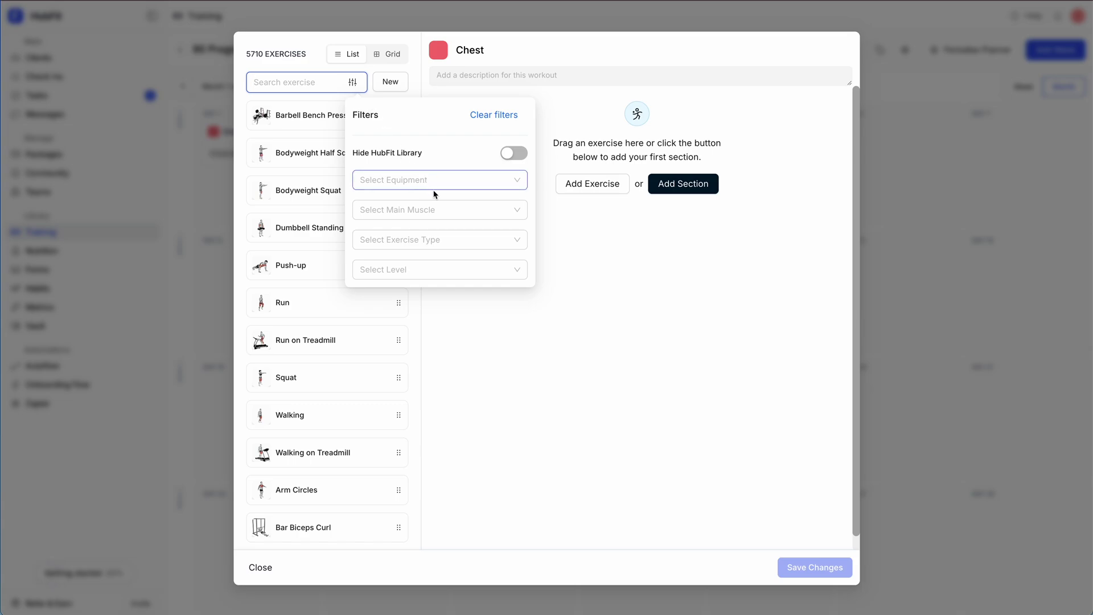
{"action": "left_click", "coordinate": [449, 211]}
{"action": "left_click", "coordinate": [452, 335]}
{"action": "key", "text": "Escape"}
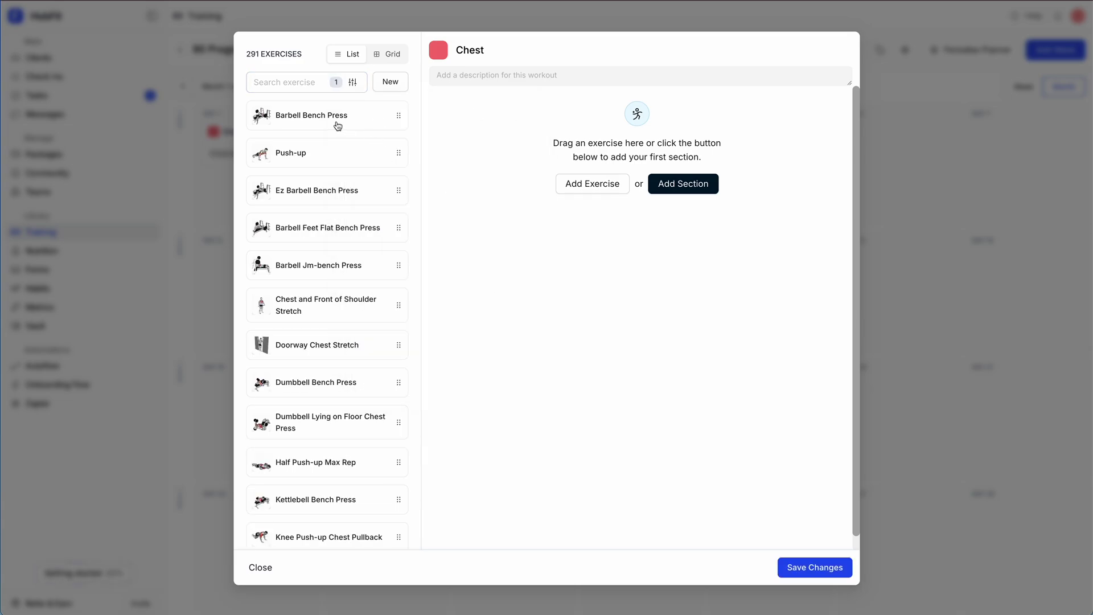
{"action": "left_click_drag", "start_coordinate": [327, 118], "coordinate": [586, 129]}
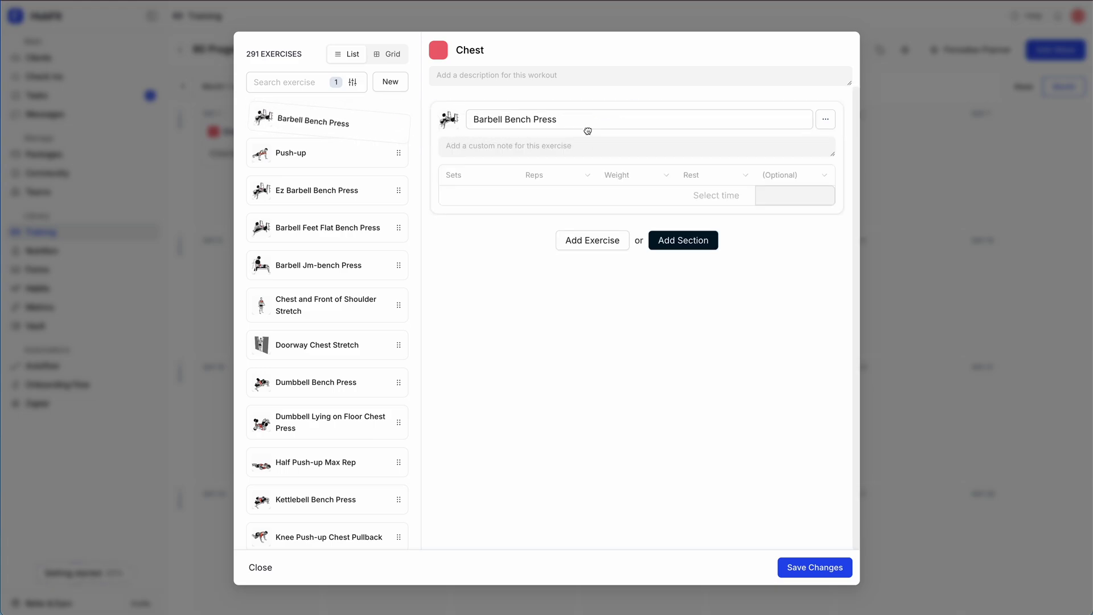
{"action": "left_click_drag", "start_coordinate": [275, 199], "coordinate": [467, 260]}
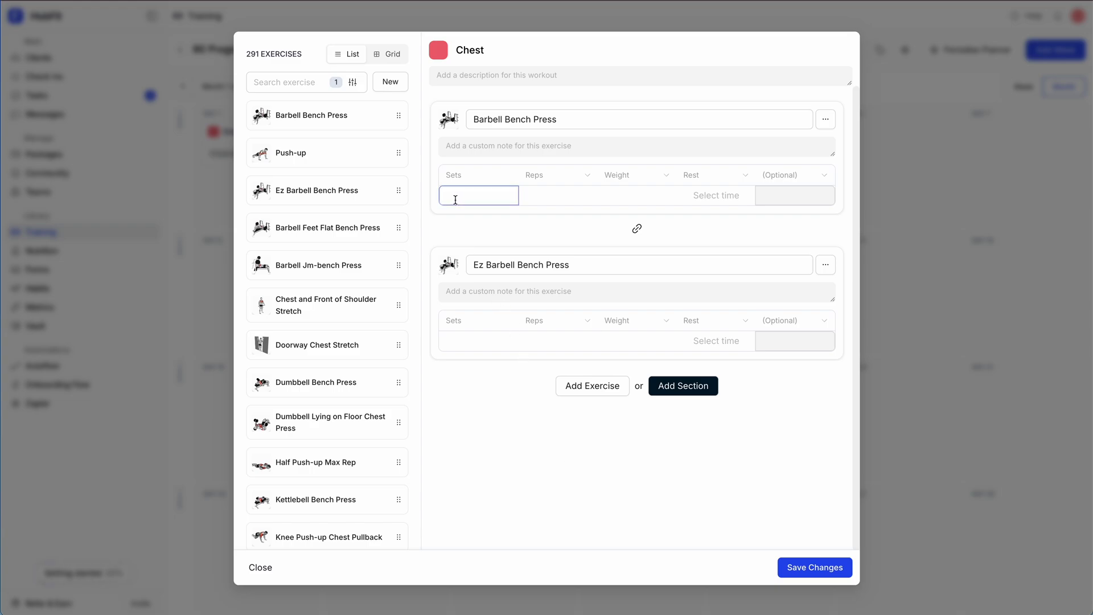
Set Barbell Bench Press to 3 sets, 10 reps, a weight of 50 and 02:00 rest.
{"action": "type", "text": "3"}
{"action": "key", "text": "Tab"}
{"action": "type", "text": "10"}
{"action": "key", "text": "Tab"}
{"action": "type", "text": "50"}
{"action": "left_click", "coordinate": [704, 197]}
{"action": "left_click", "coordinate": [693, 256]}
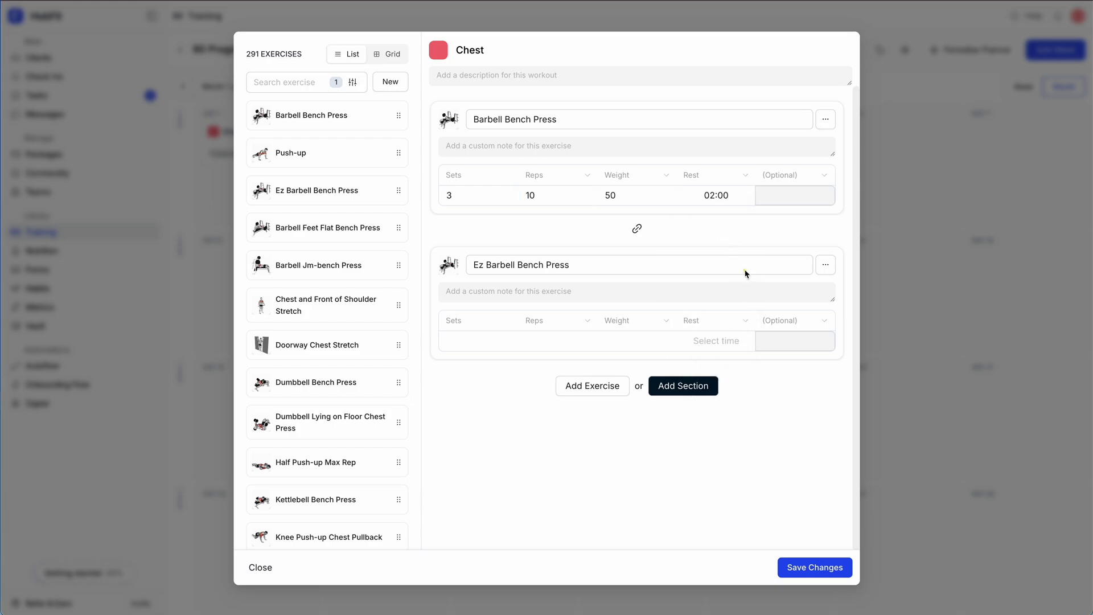
Clear the weight value of Barbell Bench Press.
{"action": "left_click_drag", "start_coordinate": [754, 214], "coordinate": [657, 156]}
{"action": "left_click_drag", "start_coordinate": [582, 157], "coordinate": [687, 211]}
{"action": "left_click", "coordinate": [655, 200]}
{"action": "key", "text": "BackSpace"}
{"action": "key", "text": "BackSpace"}
{"action": "left_click_drag", "start_coordinate": [586, 152], "coordinate": [682, 219]}
Link the two bench press exercises into a superset and rename it "Killer Superset".
{"action": "left_click", "coordinate": [638, 231]}
{"action": "double_click", "coordinate": [507, 105]}
{"action": "key", "text": "Left"}
{"action": "type", "text": "Killer"}
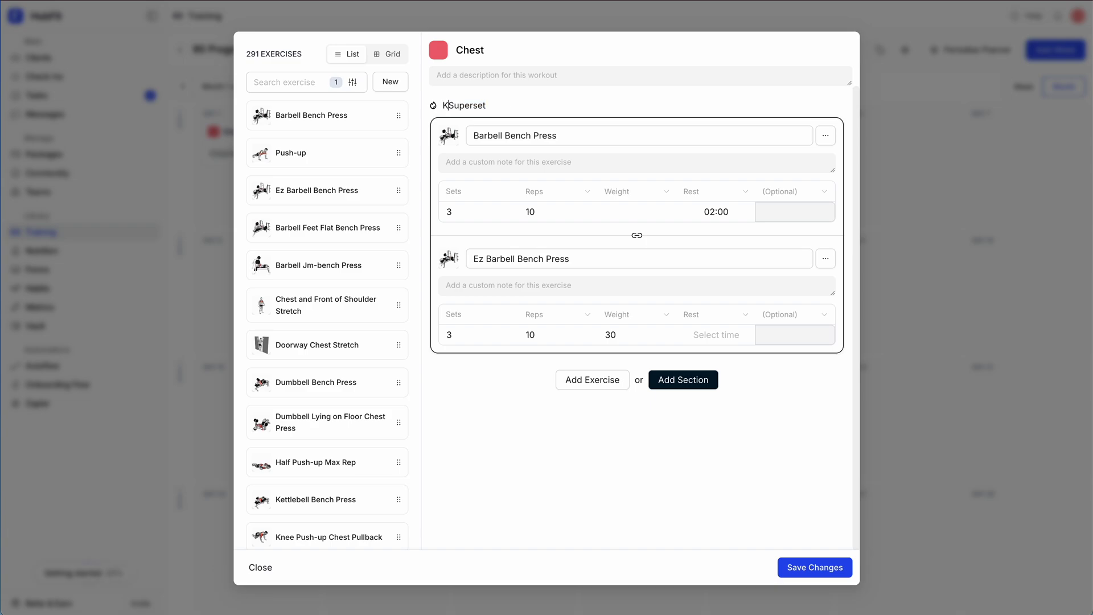
{"action": "left_click", "coordinate": [822, 402]}
Search for "bench" and add Dumbbell Bench Press as an alternative to Ez Barbell Bench Press.
{"action": "left_click", "coordinate": [825, 263]}
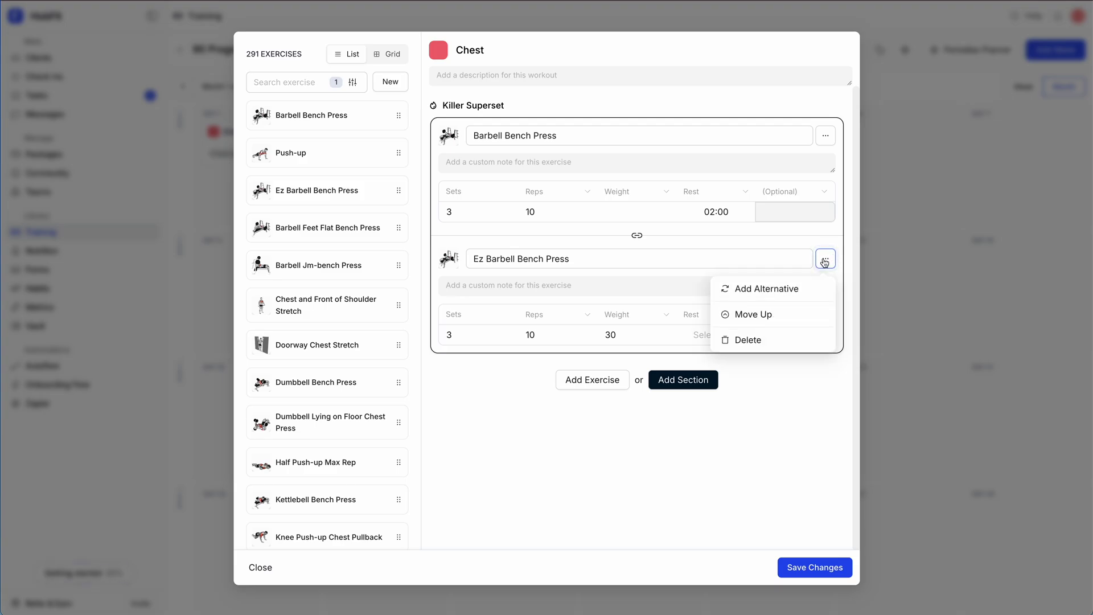
{"action": "left_click", "coordinate": [812, 290]}
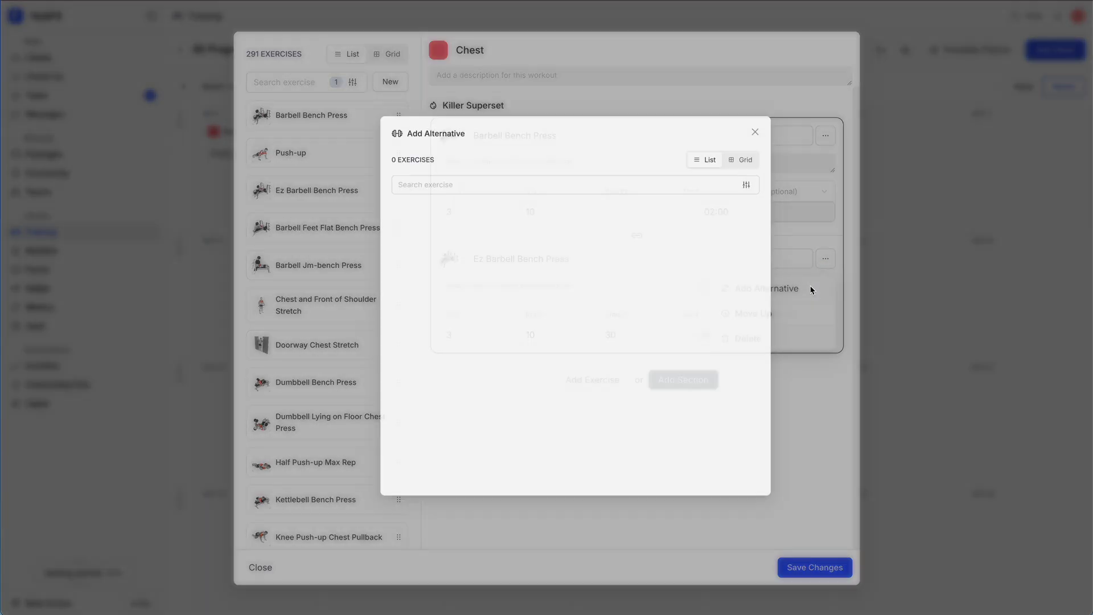
{"action": "left_click", "coordinate": [476, 171]}
{"action": "type", "text": "bench"}
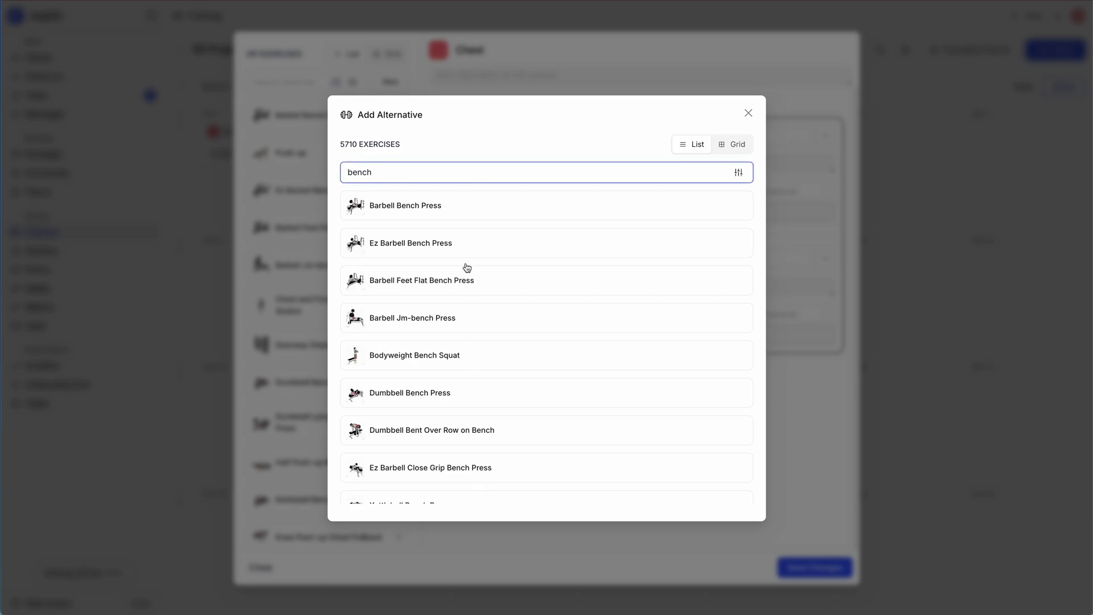
{"action": "left_click", "coordinate": [449, 396]}
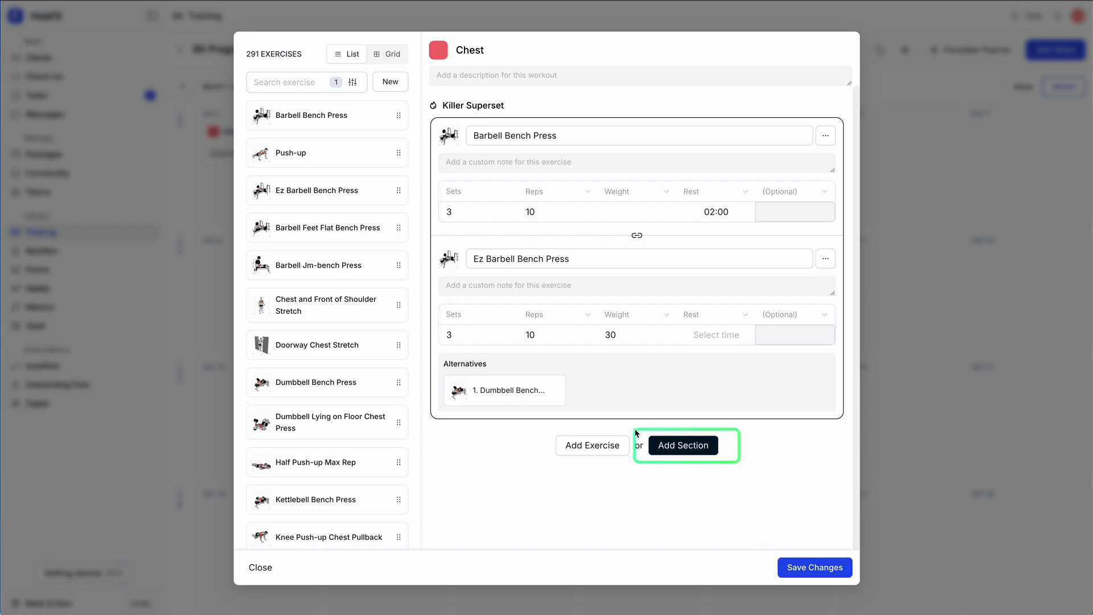
Examine the section types offered for a new workout section, including Circuit, without adding one.
{"action": "left_click", "coordinate": [674, 450]}
{"action": "left_click", "coordinate": [707, 376]}
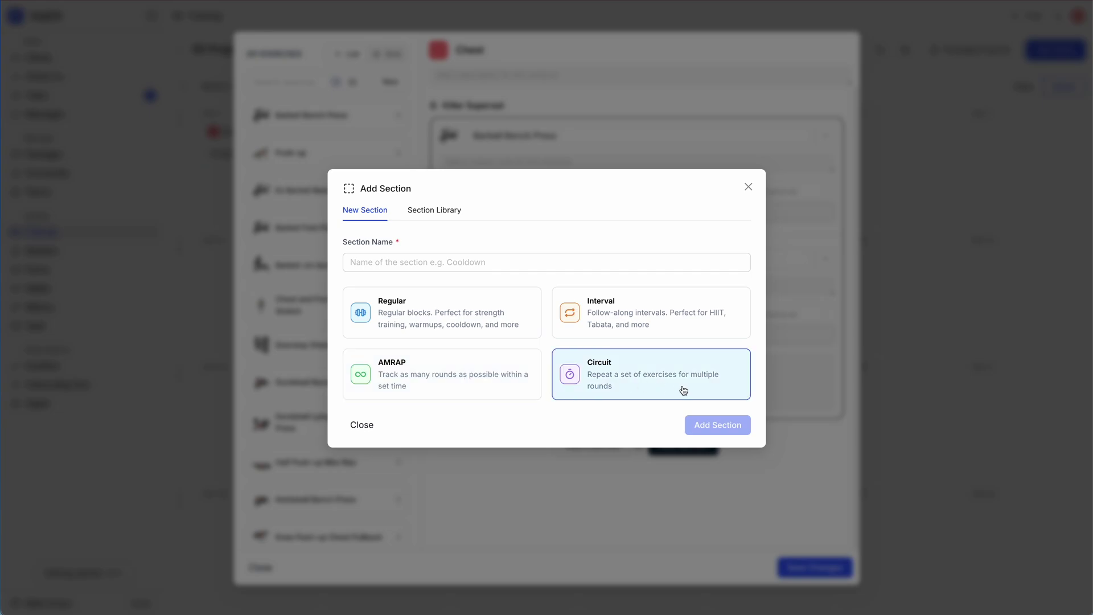
{"action": "left_click", "coordinate": [793, 202]}
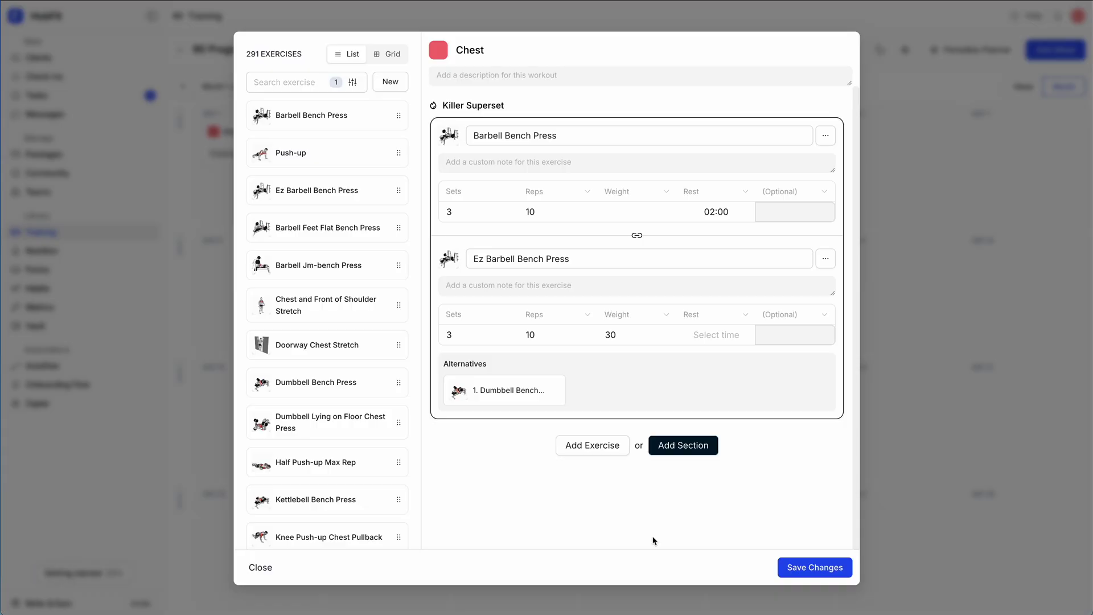
Save the changes to the Chest workout.
{"action": "left_click", "coordinate": [813, 567]}
{"action": "left_click_drag", "start_coordinate": [196, 115], "coordinate": [318, 171]}
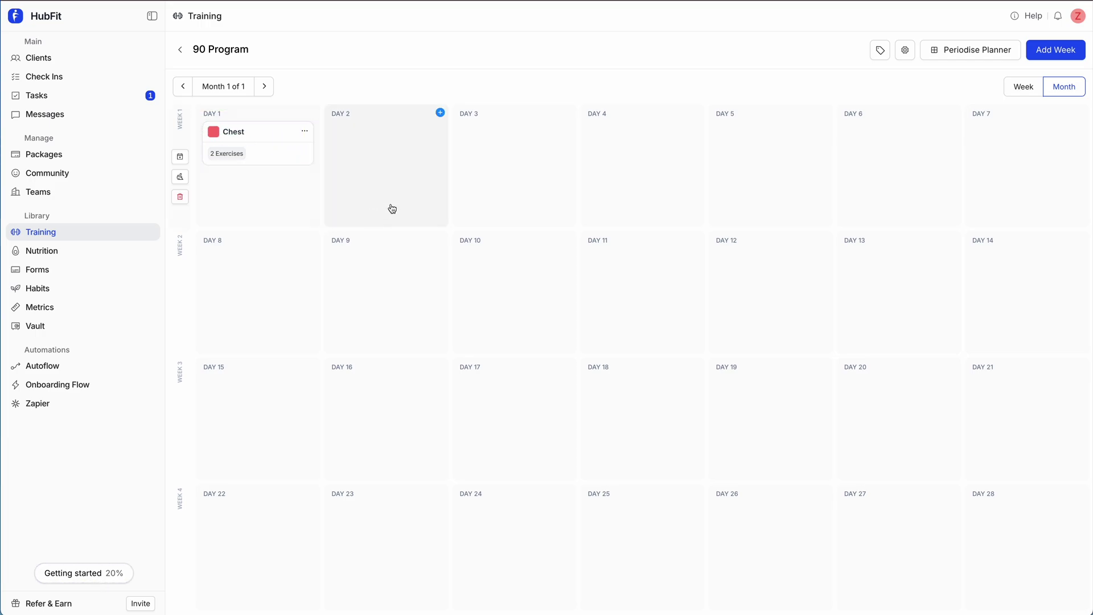
Import the Legs workout from the workout library into Day 2.
{"action": "left_click", "coordinate": [392, 208]}
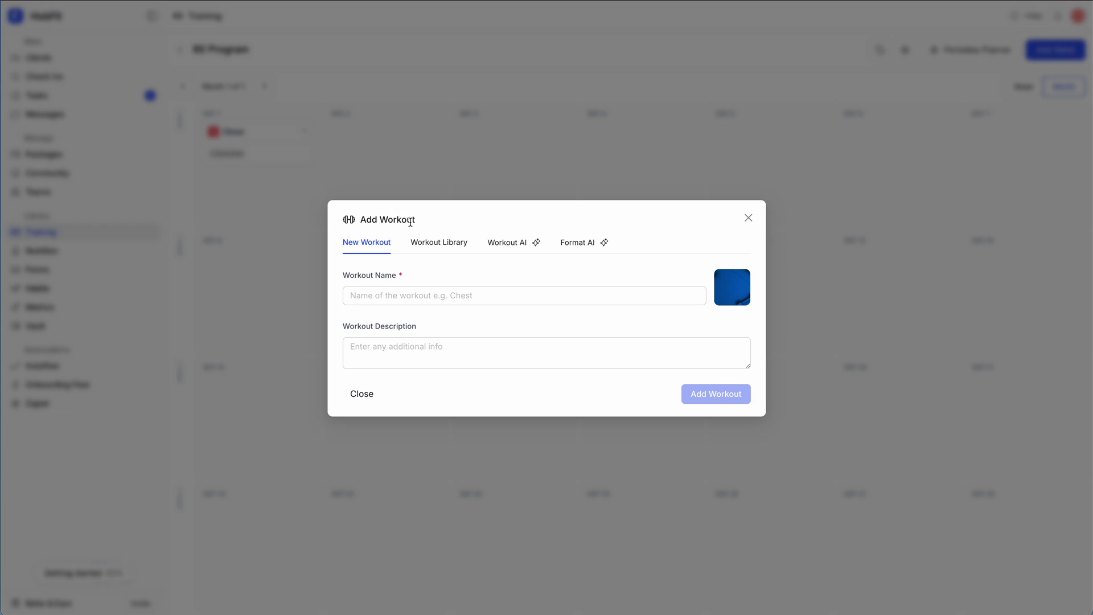
{"action": "left_click", "coordinate": [434, 243]}
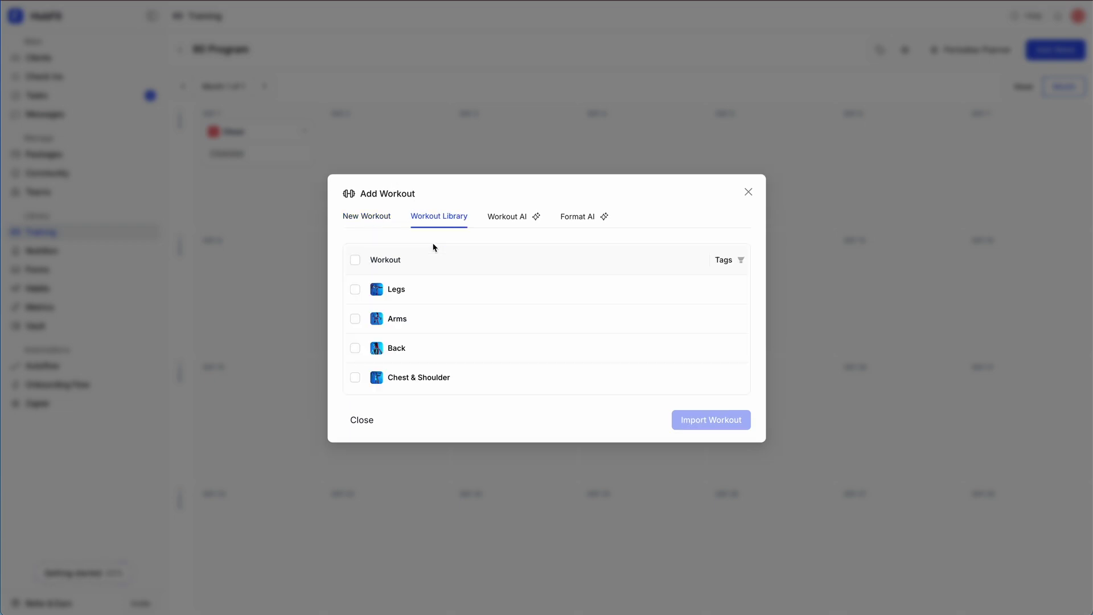
{"action": "left_click", "coordinate": [437, 301]}
{"action": "left_click", "coordinate": [705, 420]}
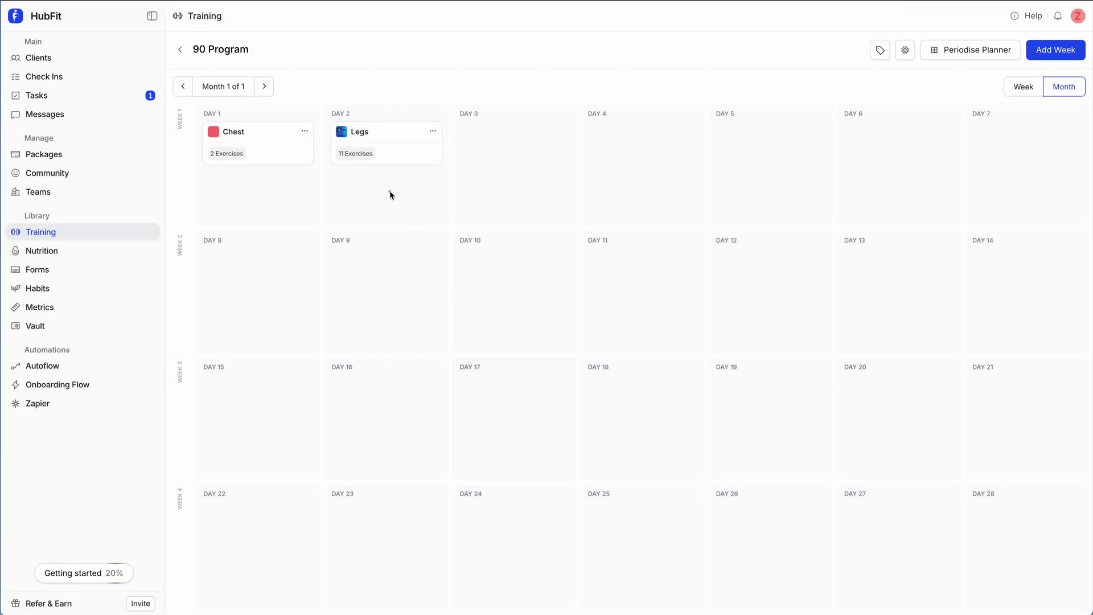
Set the workout image of the Day 2 Legs workout to the plain red colour and save it.
{"action": "left_click_drag", "start_coordinate": [319, 110], "coordinate": [450, 180]}
{"action": "left_click", "coordinate": [405, 155]}
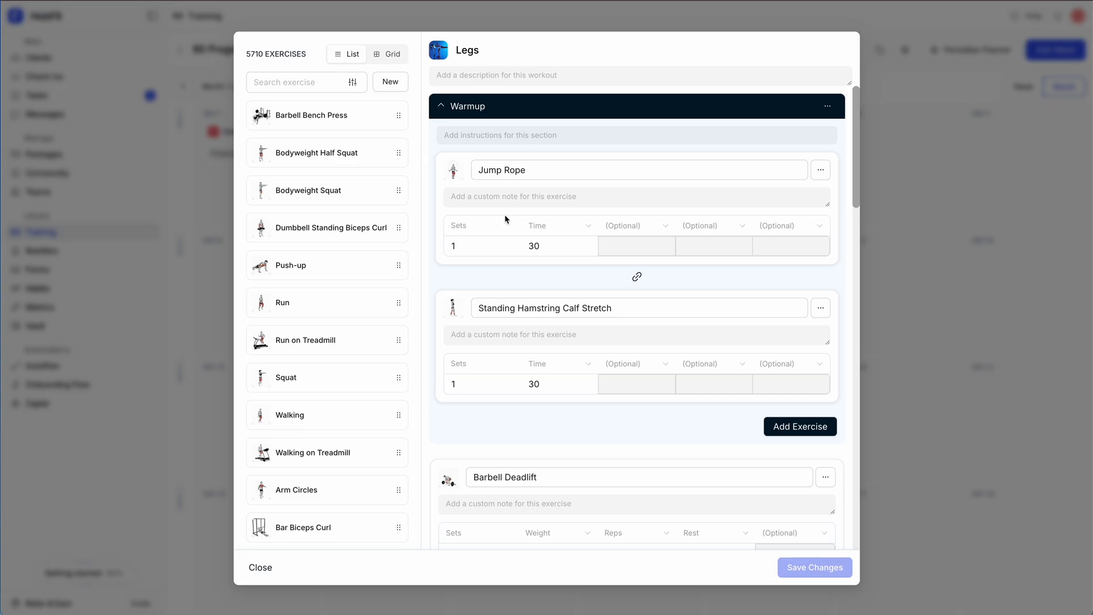
{"action": "left_click", "coordinate": [433, 51]}
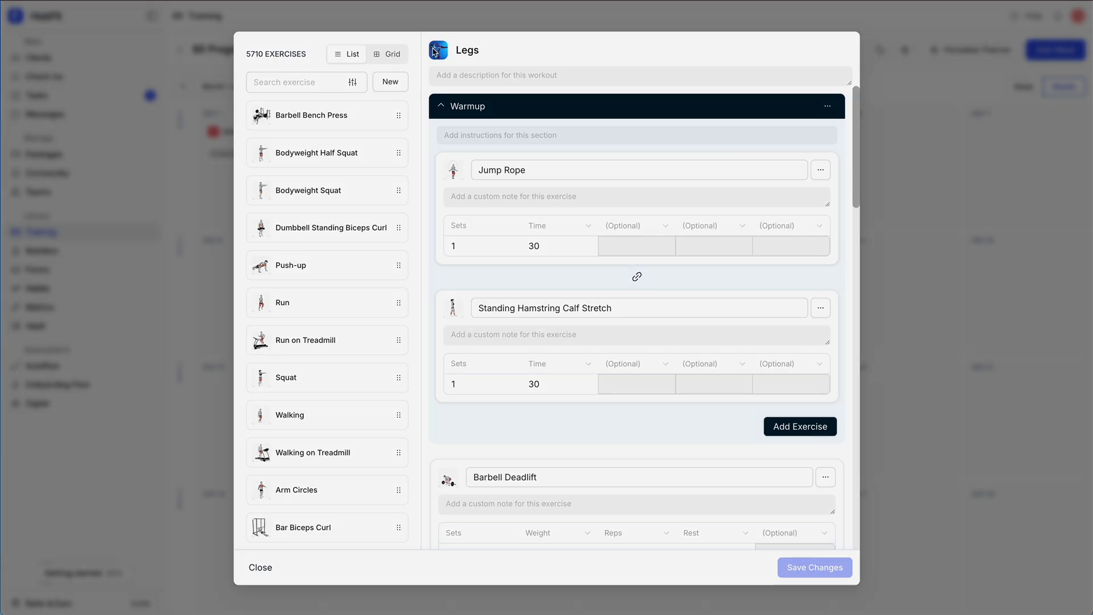
{"action": "scroll", "coordinate": [623, 247], "scroll_direction": "down", "scroll_amount": 2}
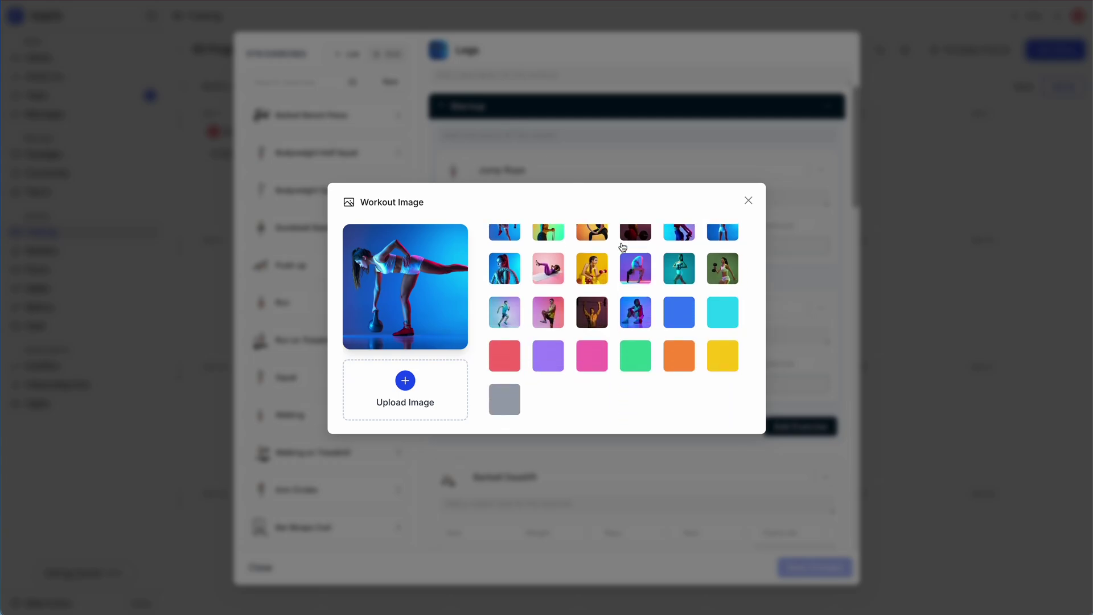
{"action": "left_click", "coordinate": [504, 355]}
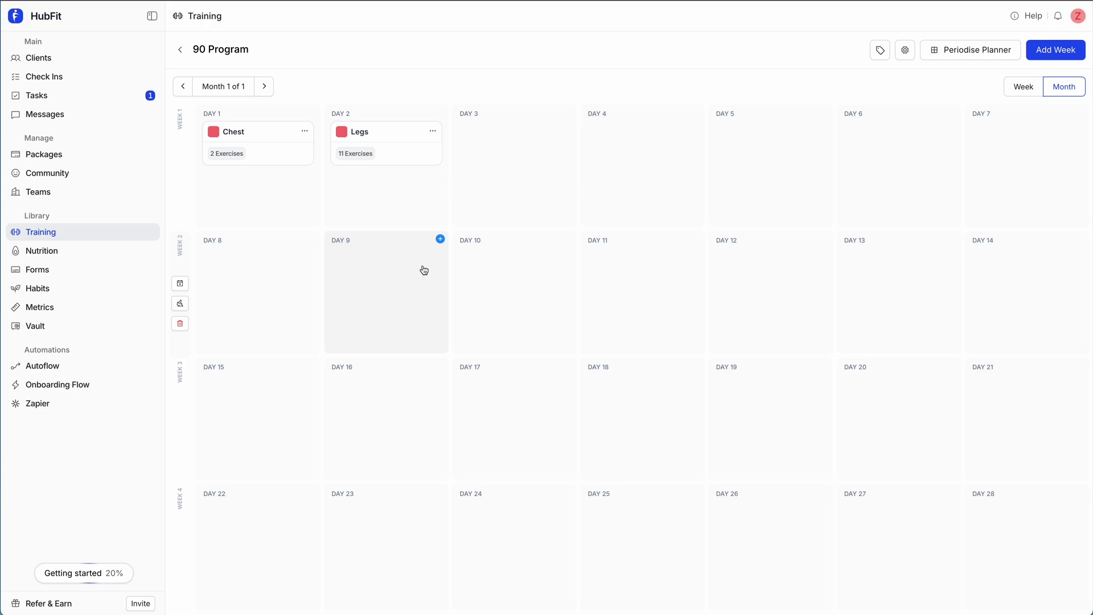
Save the Day 1 Chest workout to the library and copy it to Day 8.
{"action": "left_click", "coordinate": [305, 131]}
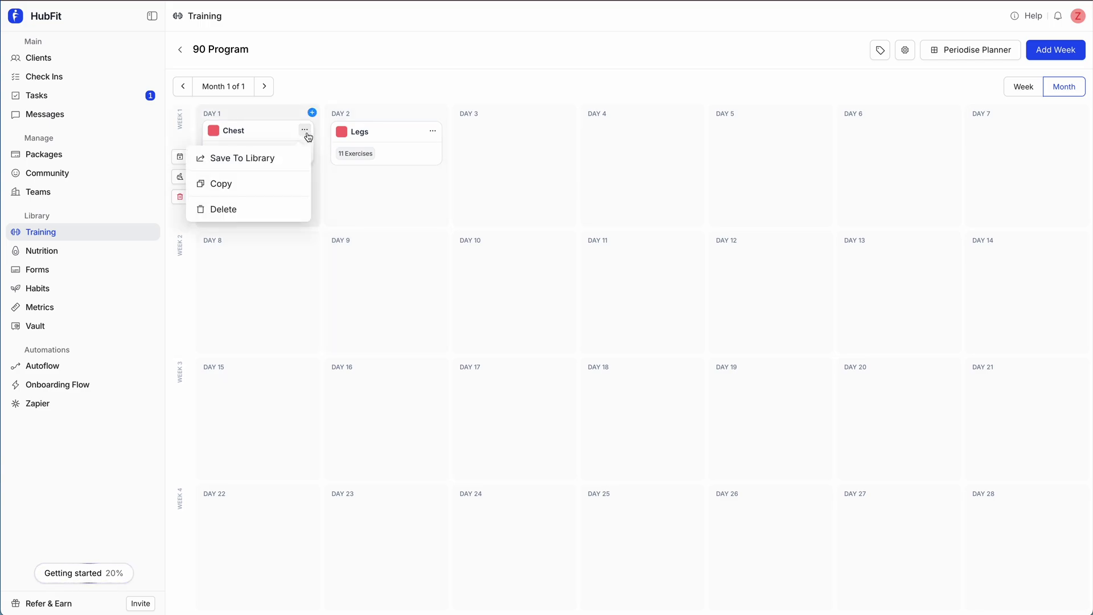
{"action": "left_click", "coordinate": [277, 162]}
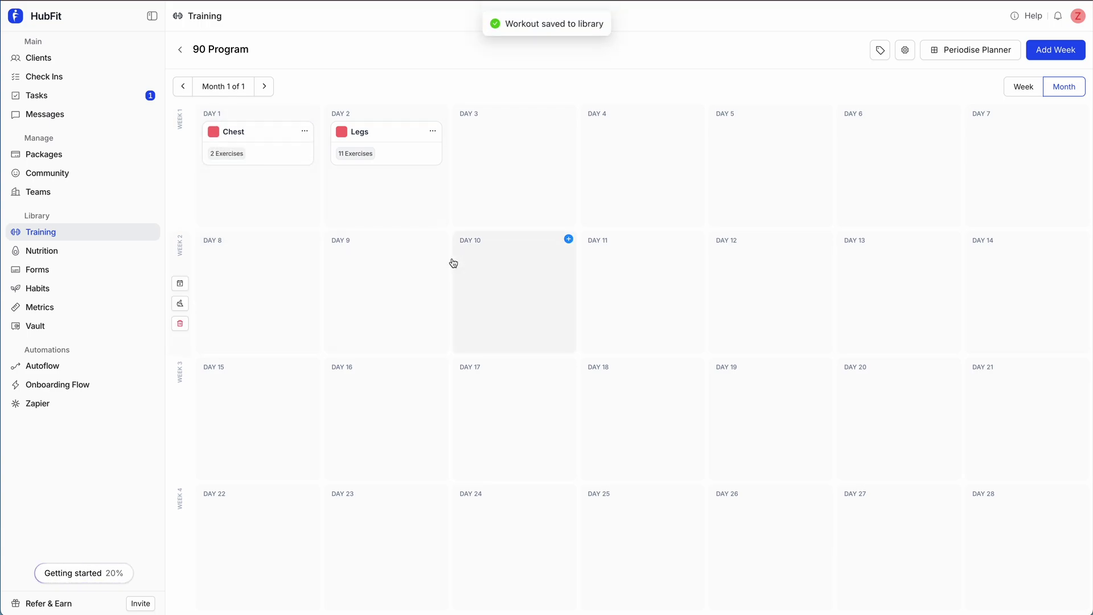
{"action": "left_click", "coordinate": [305, 131]}
{"action": "left_click", "coordinate": [280, 184]}
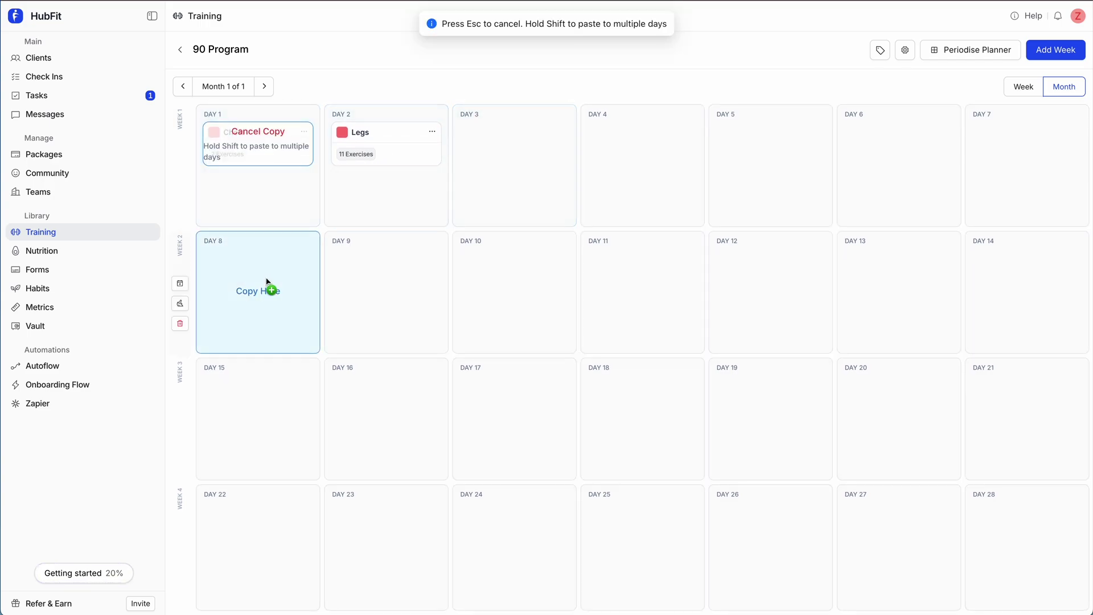
{"action": "left_click", "coordinate": [267, 282]}
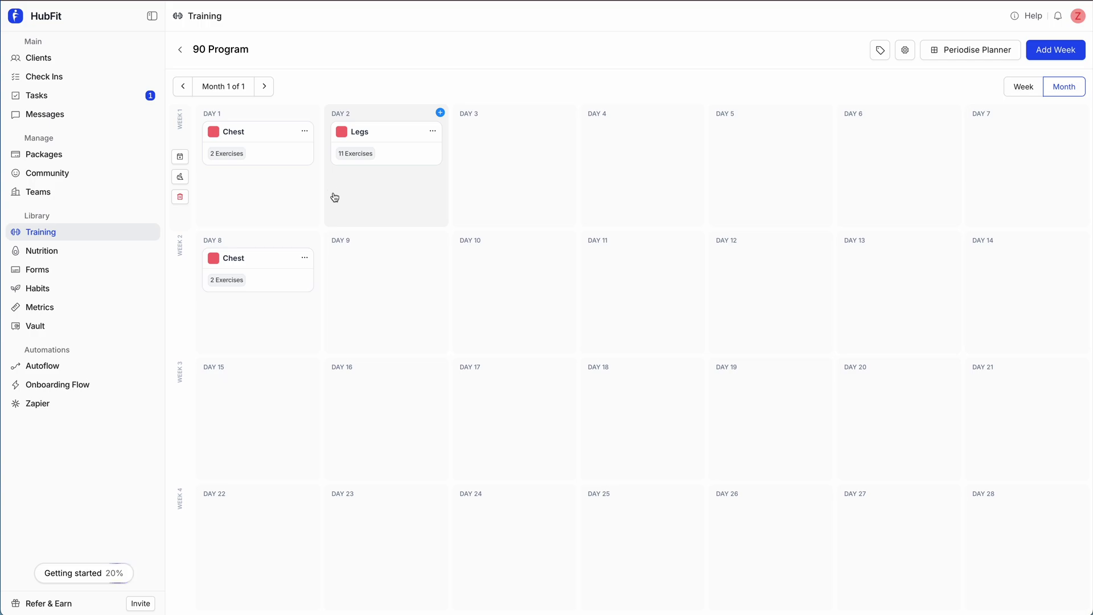
Copy the Day 1 Chest workout to both Day 15 and Day 22 in one multi-day paste.
{"action": "left_click", "coordinate": [305, 131]}
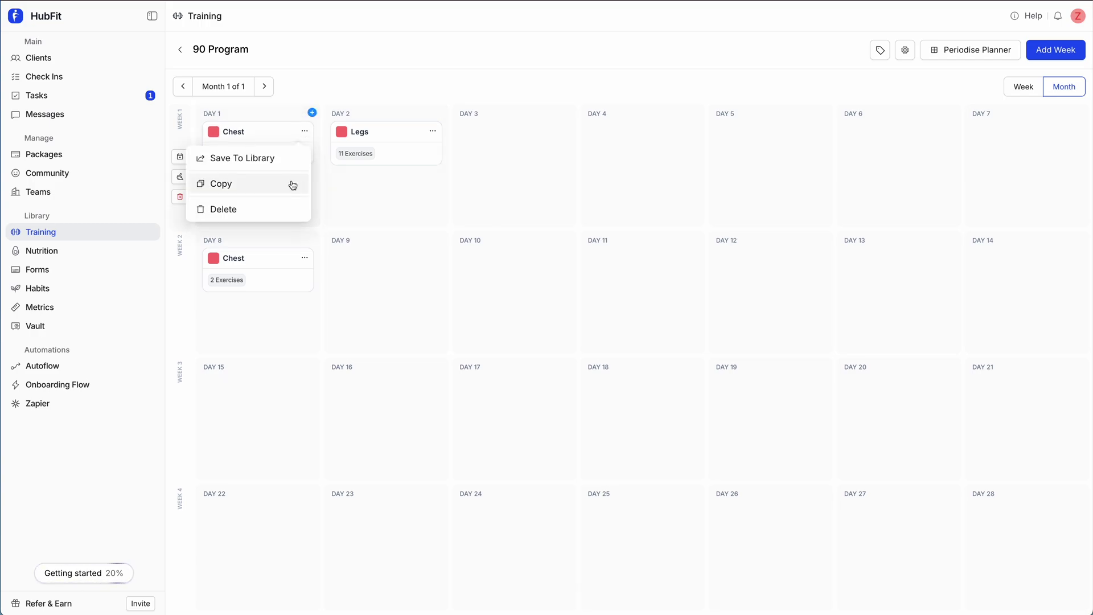
{"action": "left_click", "coordinate": [293, 185]}
{"action": "left_click", "coordinate": [275, 399]}
{"action": "left_click", "coordinate": [265, 529], "text": "shift"}
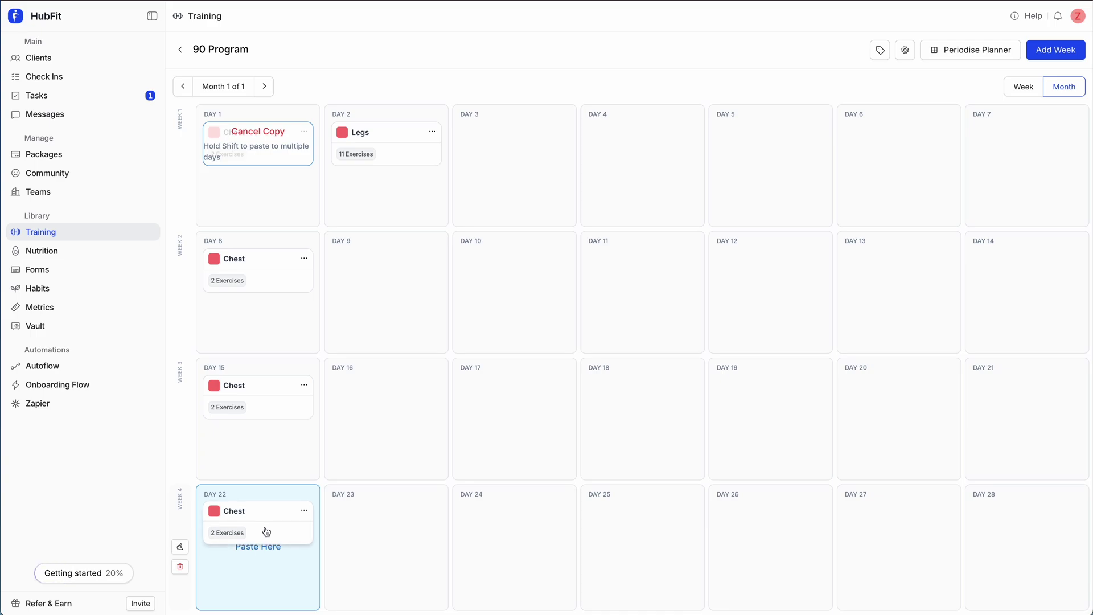
Copy the Day 2 Legs workout to Days 9, 16 and 23 in one multi-day paste.
{"action": "left_click", "coordinate": [436, 133]}
{"action": "left_click", "coordinate": [406, 187]}
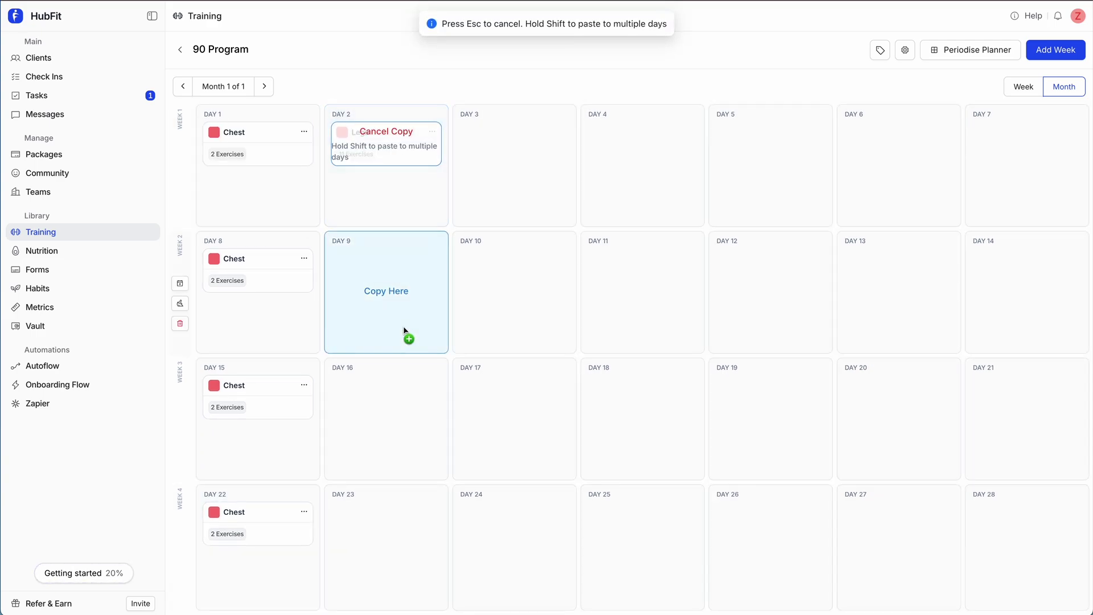
{"action": "left_click", "coordinate": [397, 301], "text": "shift"}
{"action": "left_click", "coordinate": [398, 452], "text": "shift"}
{"action": "left_click", "coordinate": [395, 529], "text": "shift"}
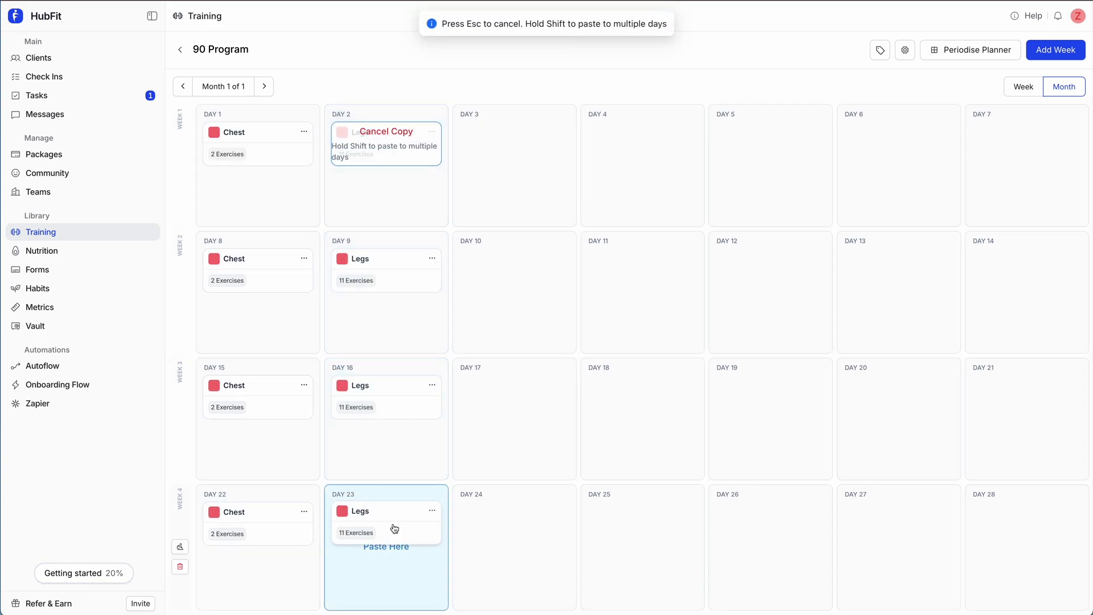
Set the workout images of the Week 2 Legs and Chest workouts to plain purple and save them.
{"action": "left_click", "coordinate": [403, 262]}
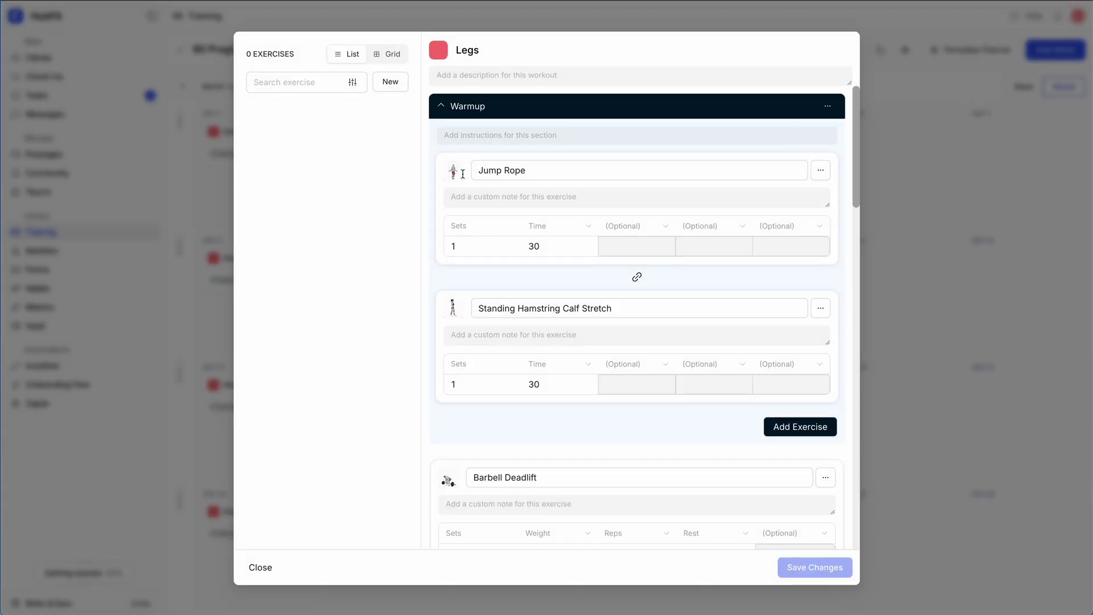
{"action": "left_click", "coordinate": [448, 55]}
{"action": "scroll", "coordinate": [569, 353], "scroll_direction": "down", "scroll_amount": 3}
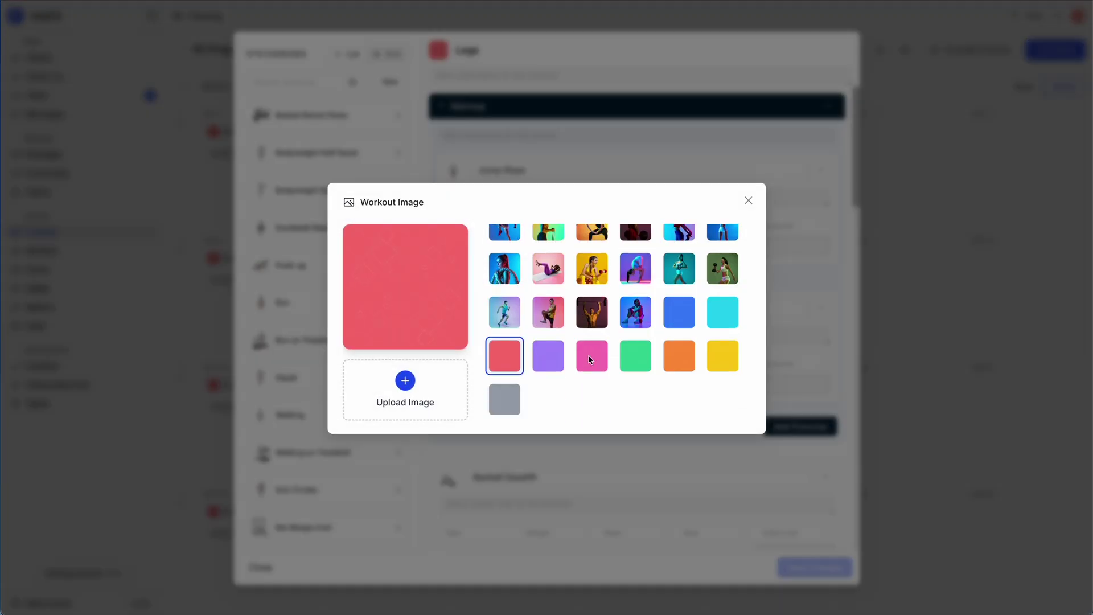
{"action": "left_click", "coordinate": [561, 358]}
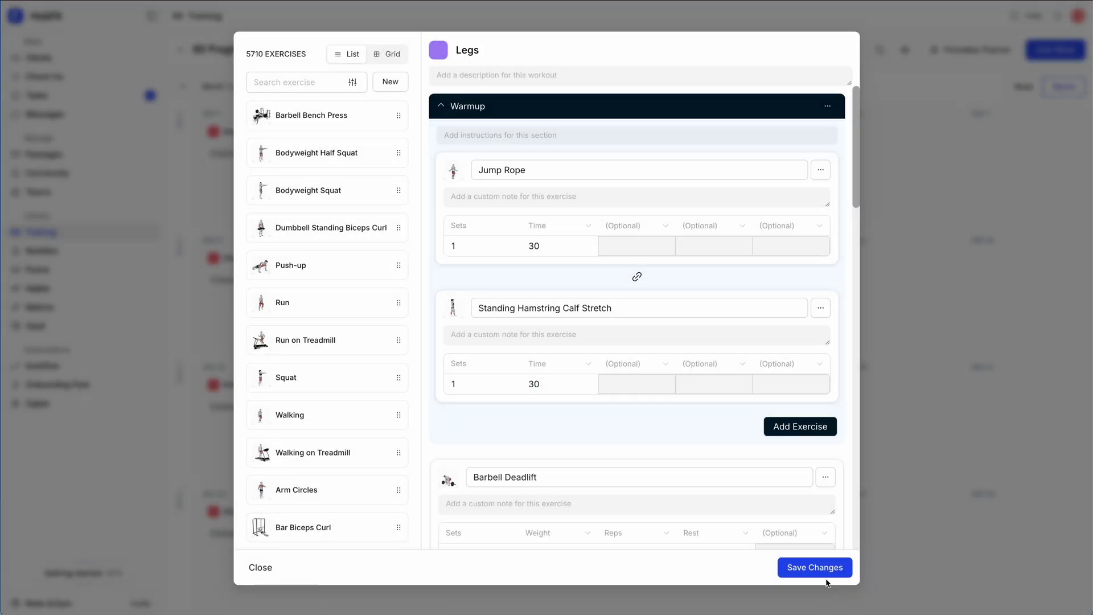
{"action": "left_click", "coordinate": [818, 568]}
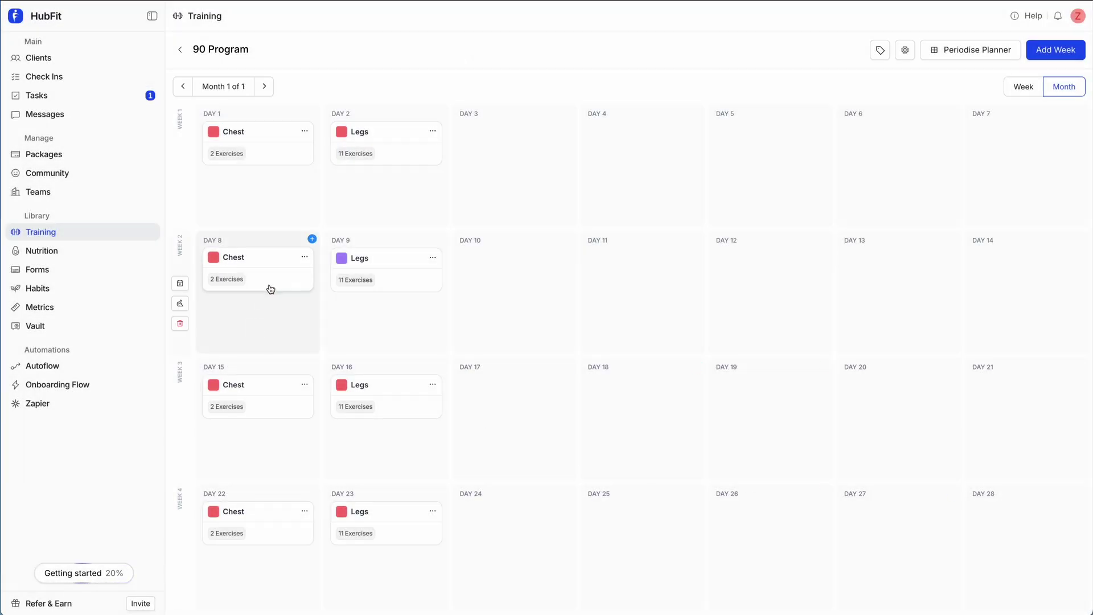
{"action": "left_click", "coordinate": [270, 283]}
{"action": "left_click", "coordinate": [988, 122]}
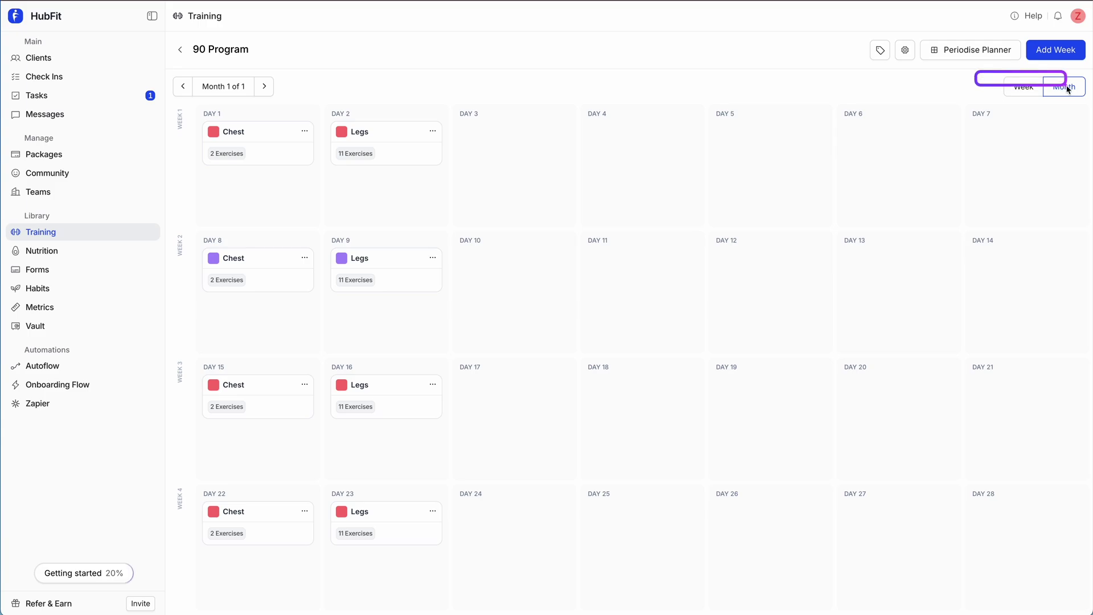
View the program calendar by week, then return to the monthly view.
{"action": "left_click", "coordinate": [1024, 89]}
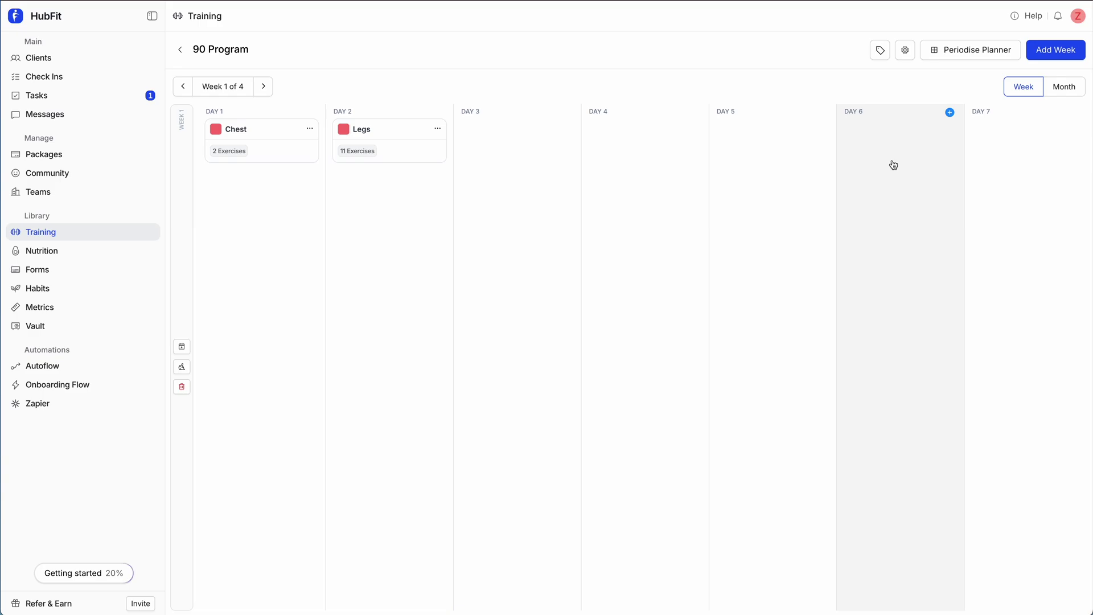
{"action": "left_click", "coordinate": [1064, 88]}
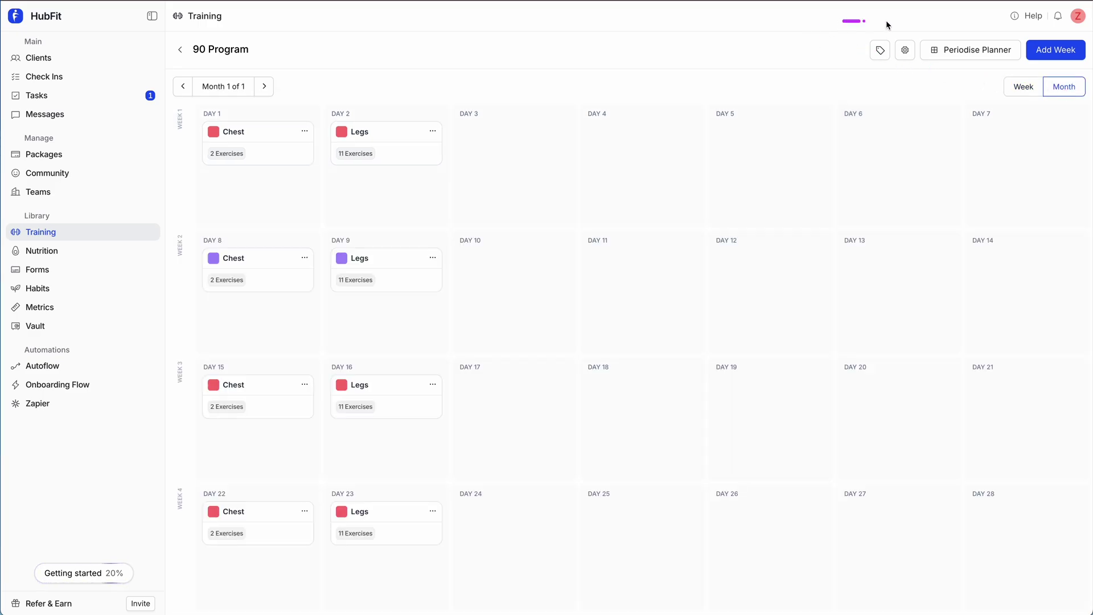
Add a new tag named "Full body" to the program.
{"action": "left_click", "coordinate": [880, 52]}
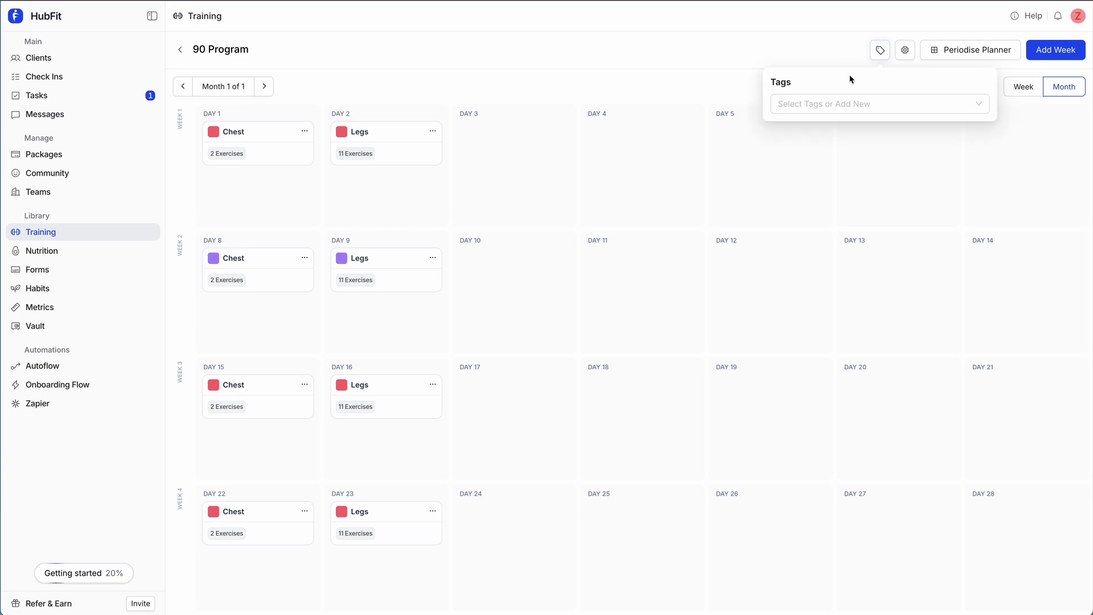
{"action": "left_click", "coordinate": [847, 108]}
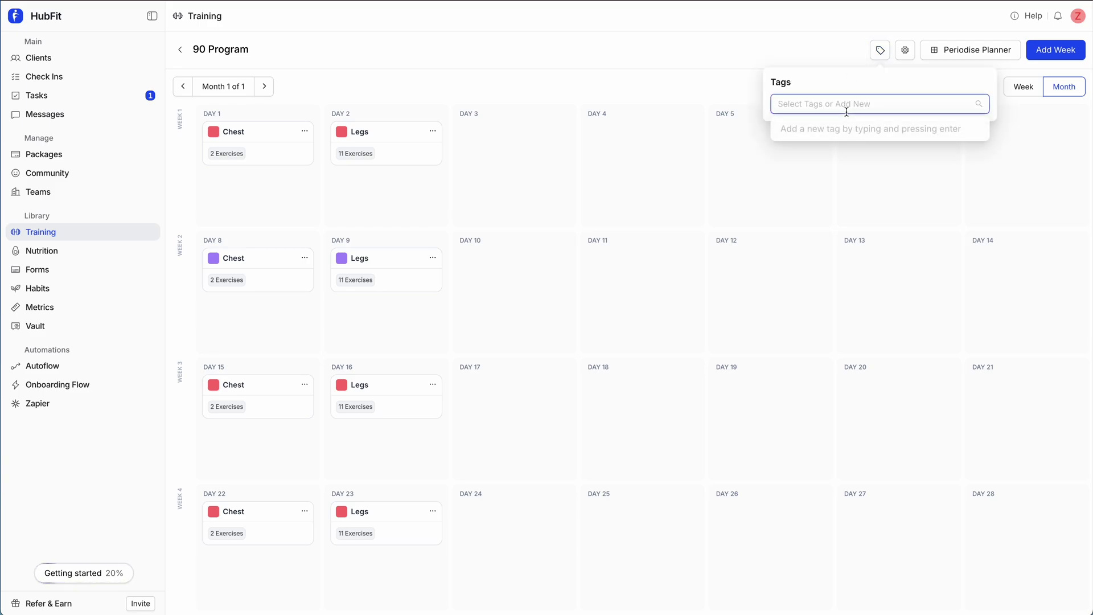
{"action": "type", "text": "Full body"}
{"action": "key", "text": "Return"}
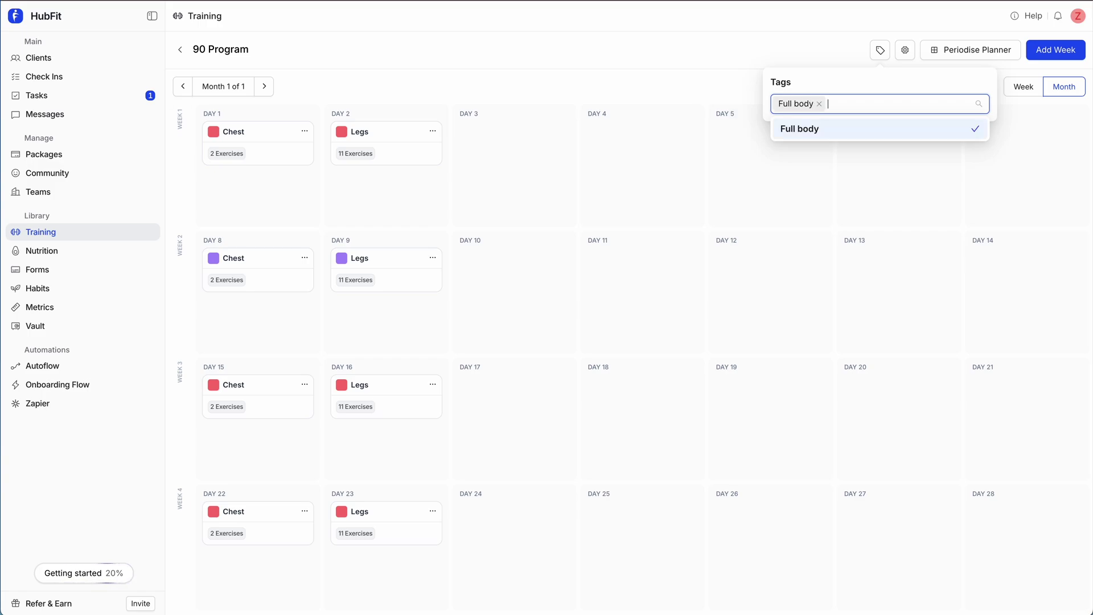
{"action": "left_click", "coordinate": [692, 93]}
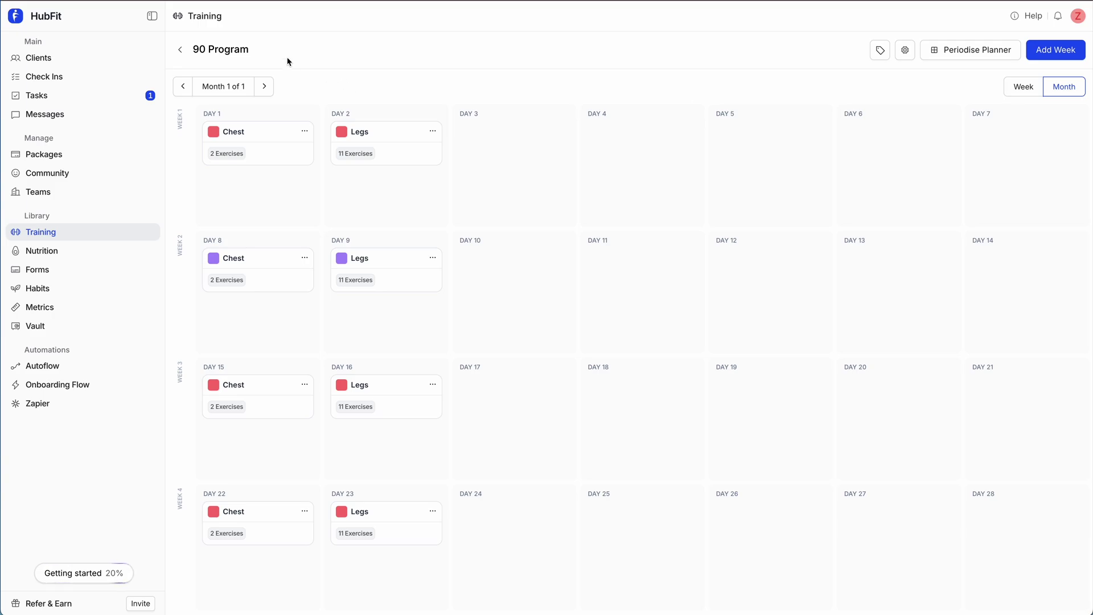
Rename the program as "90 Program (Beginners)".
{"action": "left_click", "coordinate": [270, 49]}
{"action": "key", "text": "Right"}
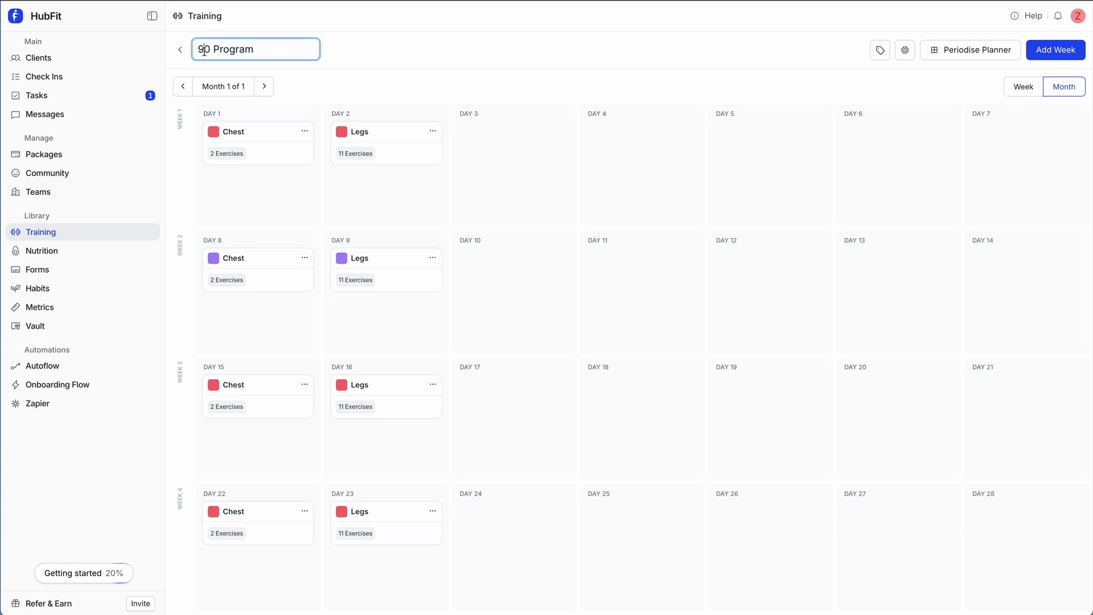
{"action": "type", "text": "(Beginners)"}
{"action": "key", "text": "Return"}
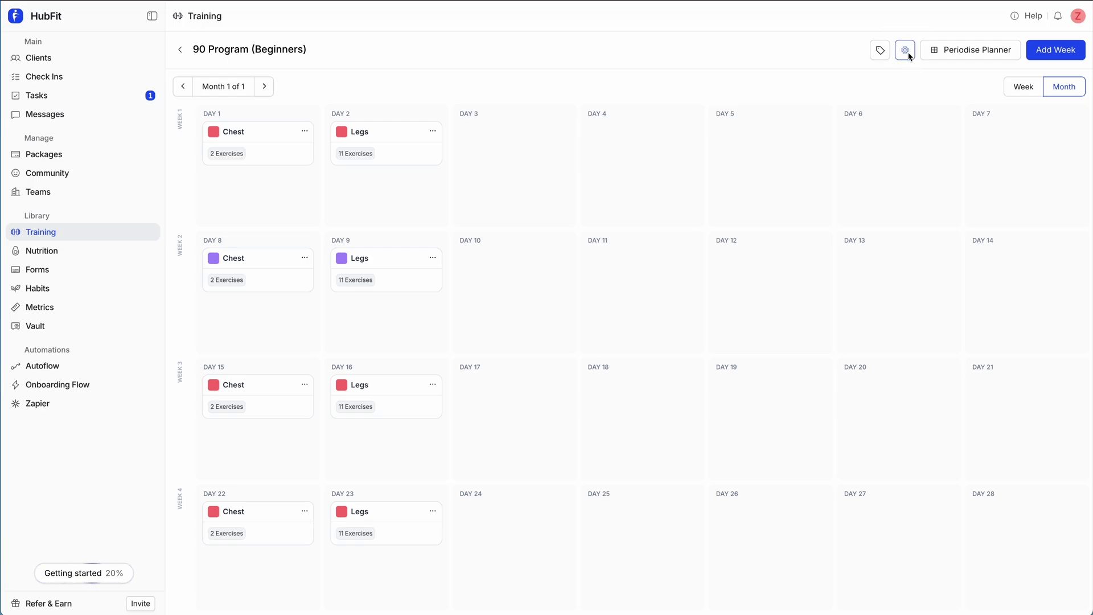
Examine the training settings for how far ahead clients see workouts and whether they can reschedule them, without changing anything.
{"action": "left_click", "coordinate": [906, 50]}
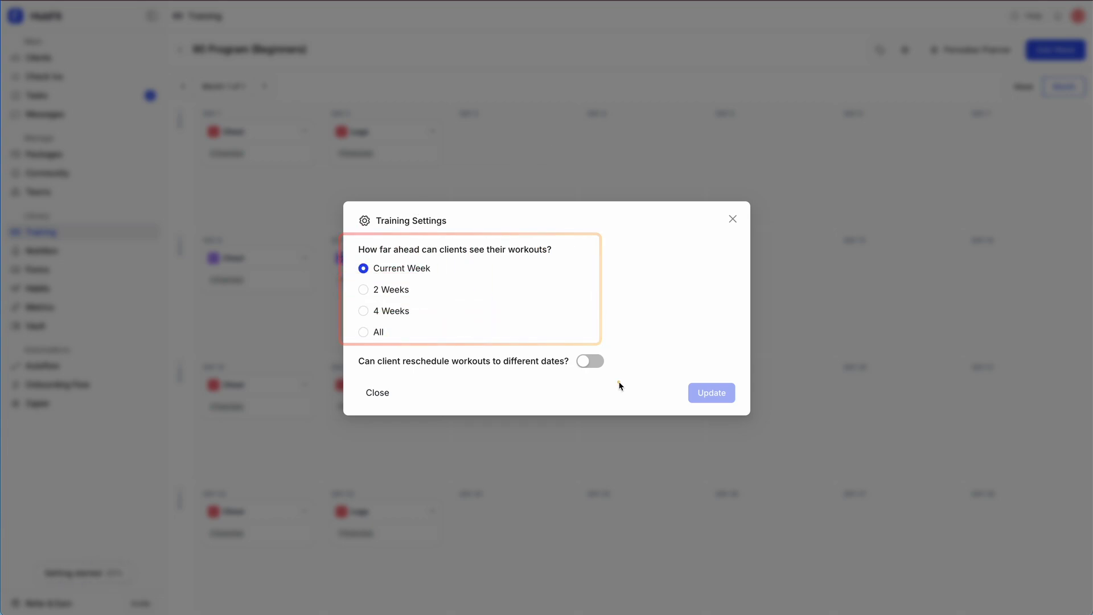
{"action": "left_click", "coordinate": [291, 205]}
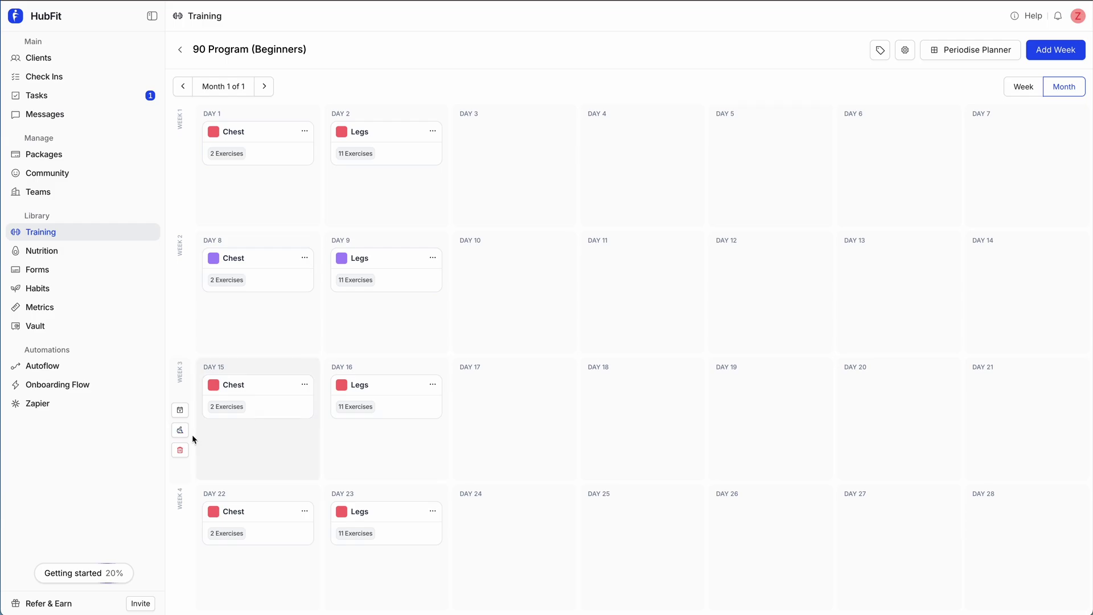
Clear all workouts from Week 3 and delete that week from the program.
{"action": "left_click", "coordinate": [180, 430]}
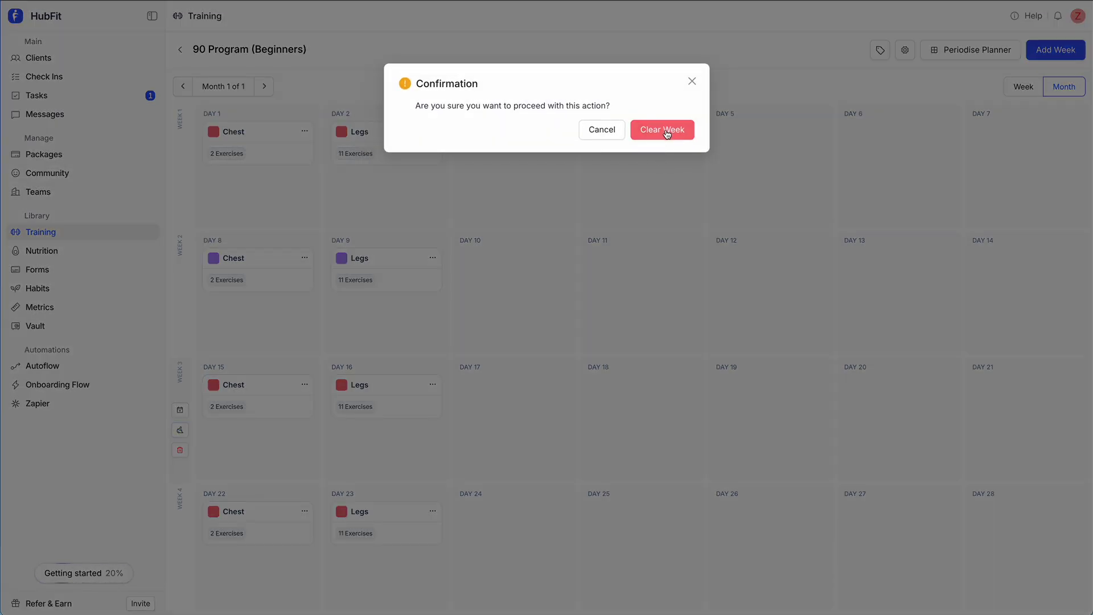
{"action": "left_click", "coordinate": [667, 135]}
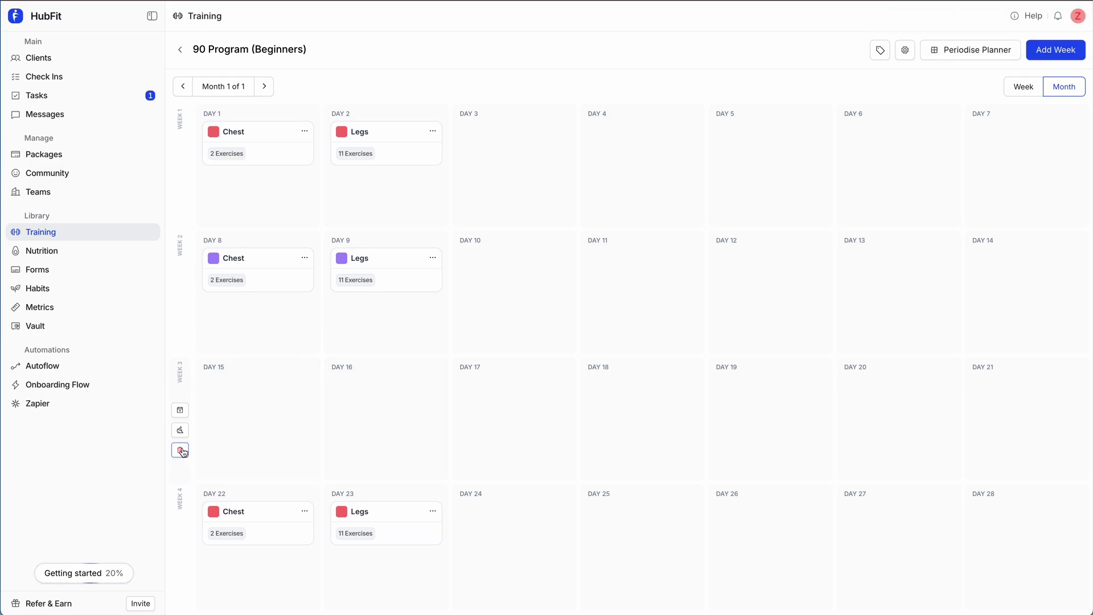
{"action": "left_click", "coordinate": [180, 451]}
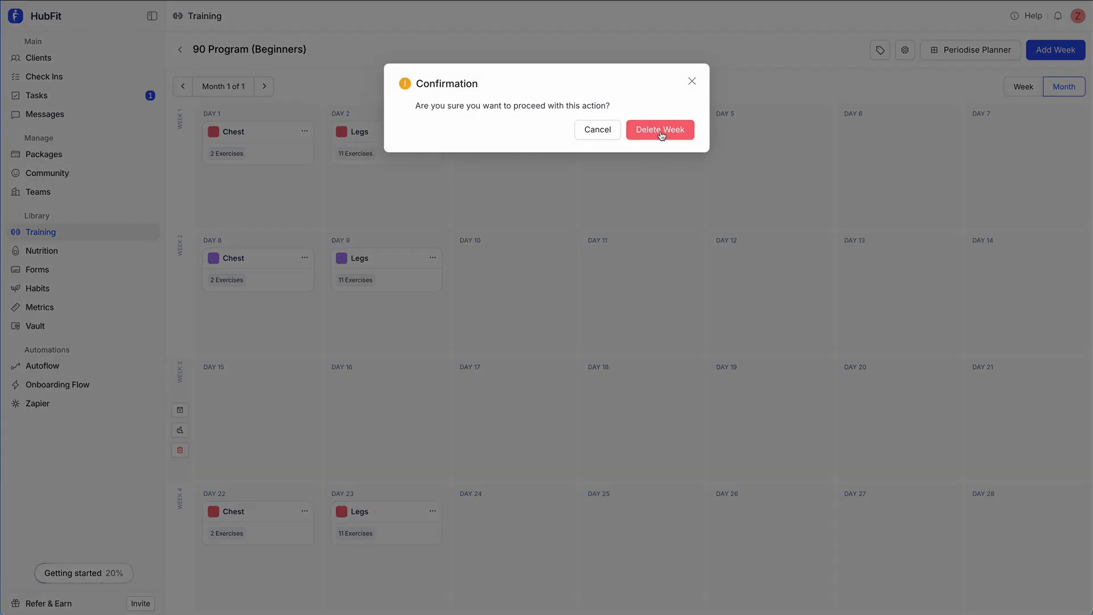
{"action": "left_click", "coordinate": [660, 130]}
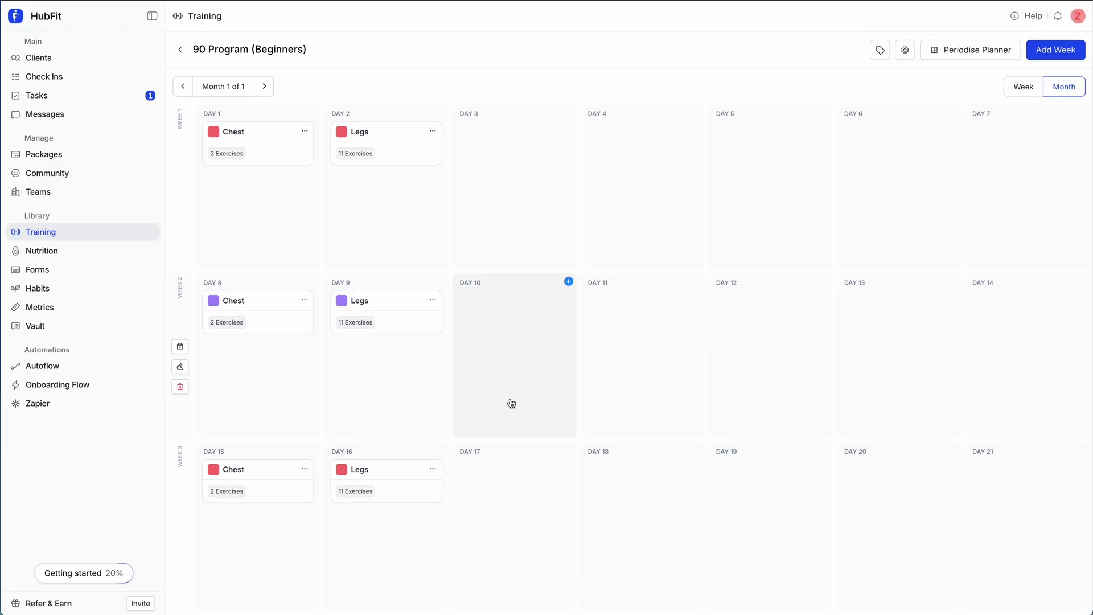
Insert an empty week after Week 2.
{"action": "left_click", "coordinate": [181, 352]}
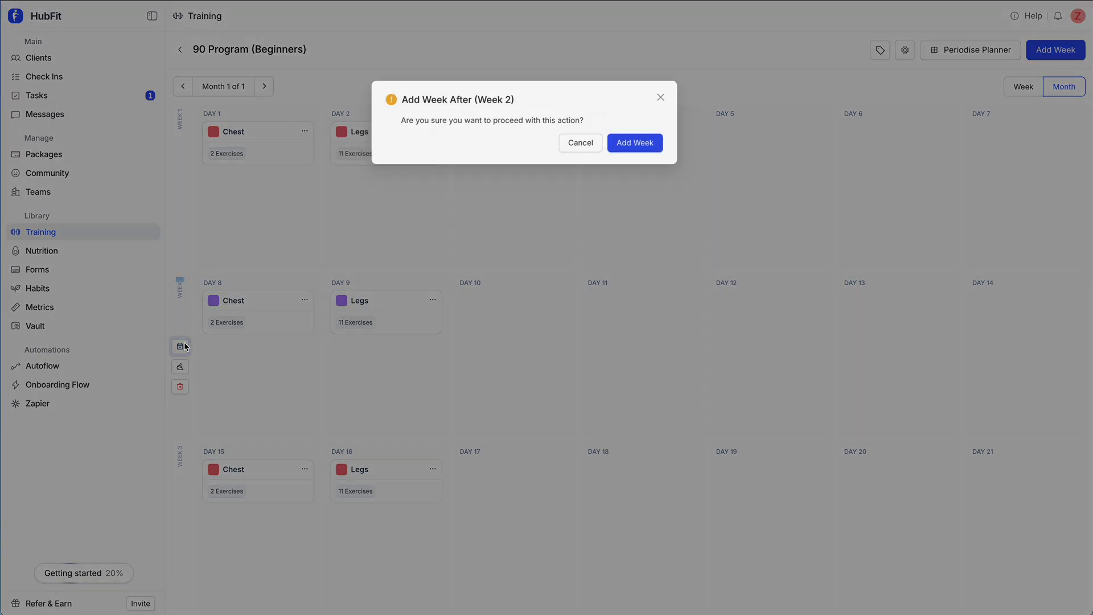
{"action": "left_click", "coordinate": [664, 129]}
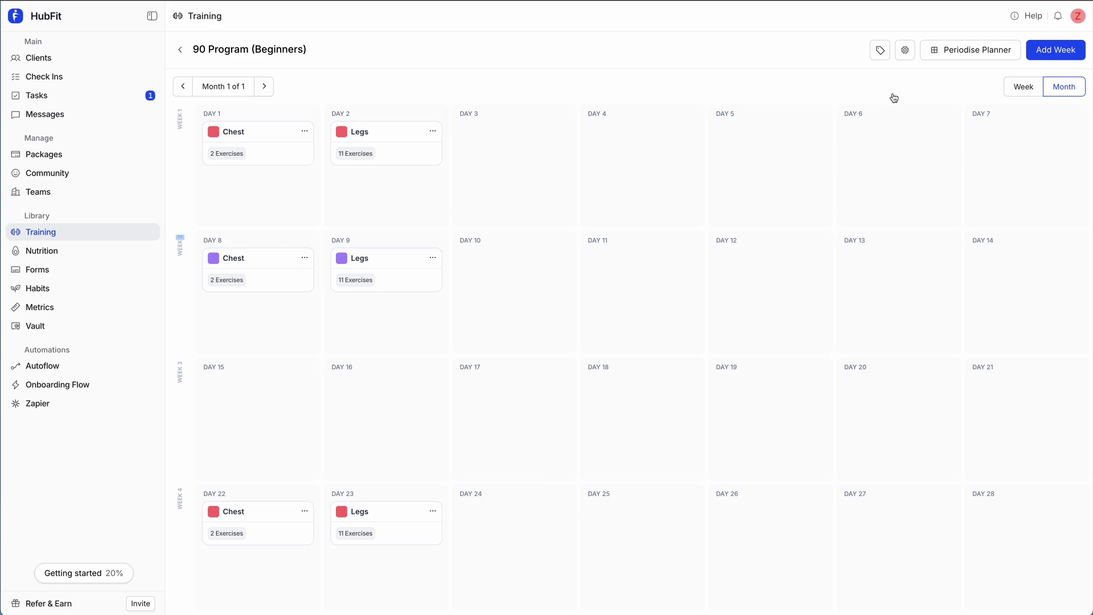
Select the Chest workouts on Days 1, 8 and 22 for periodisation and confirm the selection.
{"action": "left_click", "coordinate": [971, 54]}
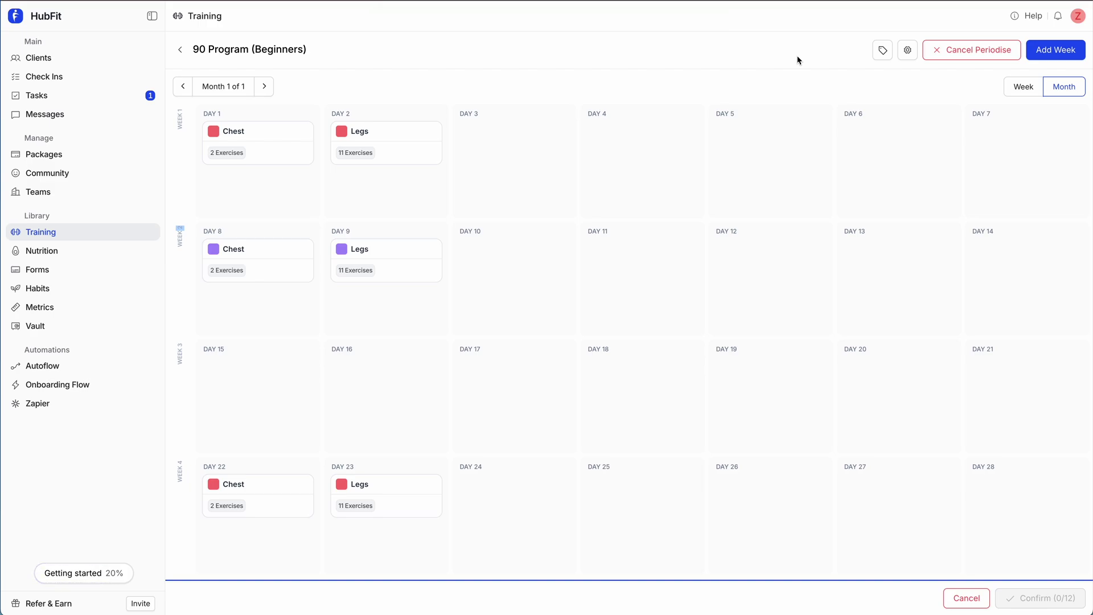
{"action": "left_click", "coordinate": [257, 149]}
{"action": "left_click", "coordinate": [258, 254]}
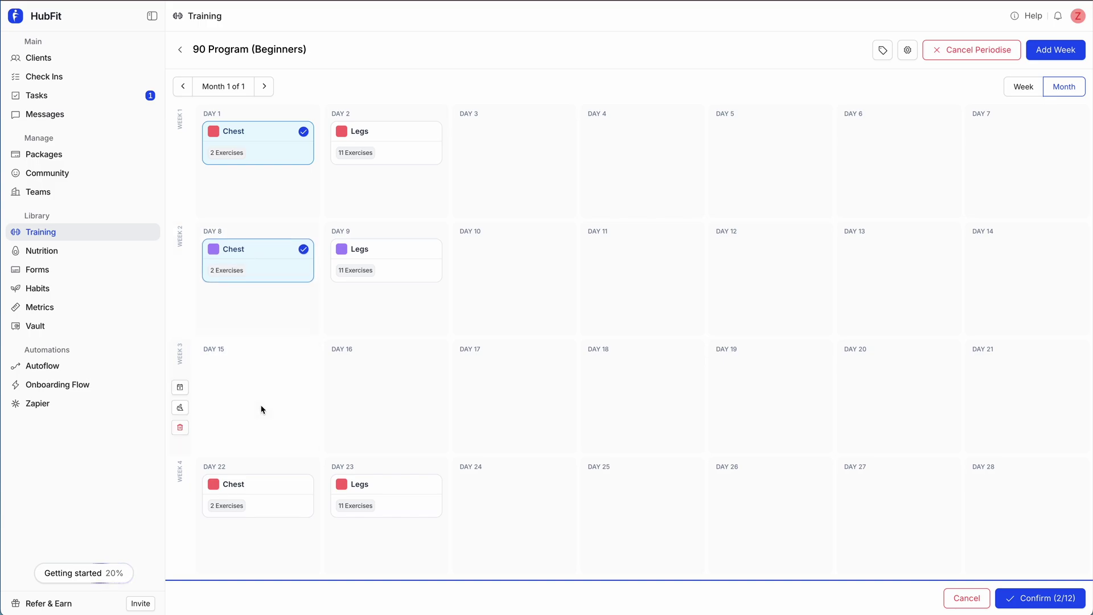
{"action": "left_click", "coordinate": [276, 497]}
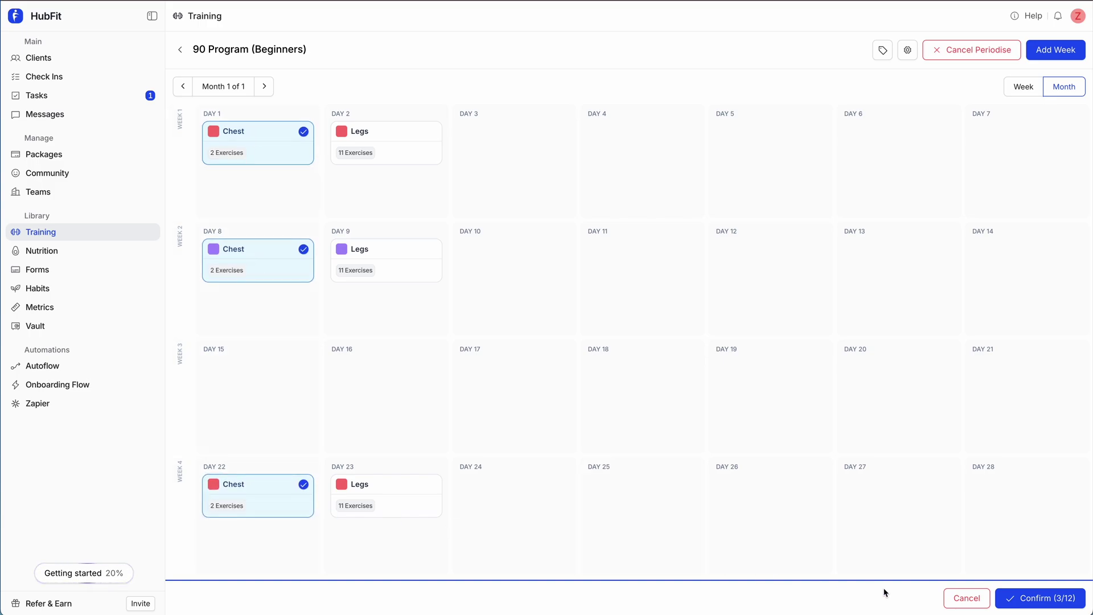
{"action": "left_click", "coordinate": [1027, 602]}
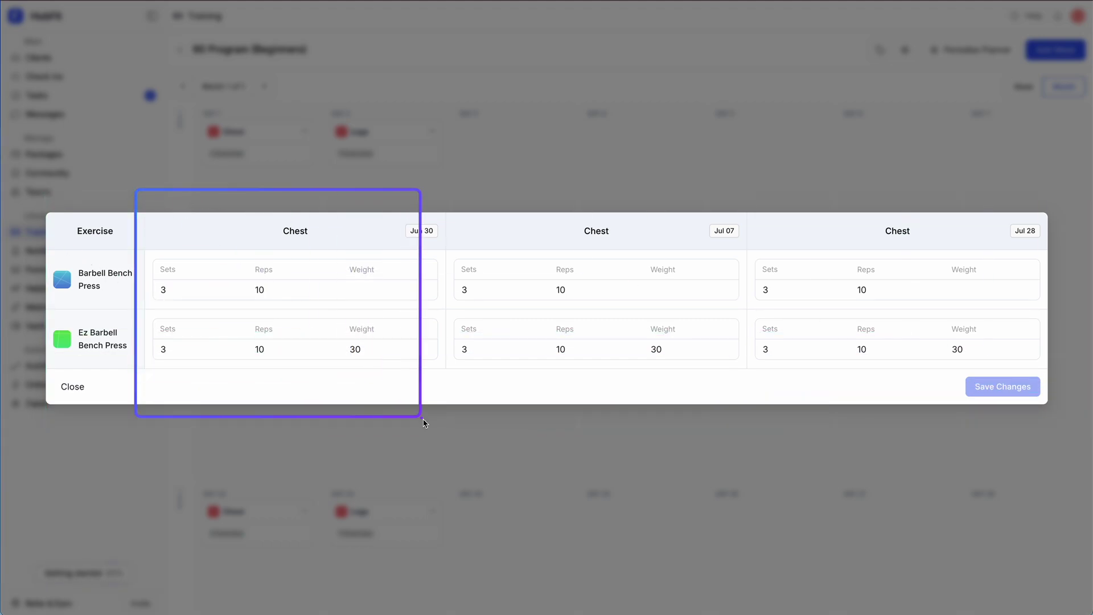
Set the Barbell Bench Press reps to 12 for the Jul 07 Chest workout and 14 for Jul 28, and save the changes.
{"action": "left_click", "coordinate": [291, 294]}
{"action": "left_click", "coordinate": [571, 292]}
{"action": "key", "text": "BackSpace"}
{"action": "type", "text": "2"}
{"action": "left_click", "coordinate": [892, 294]}
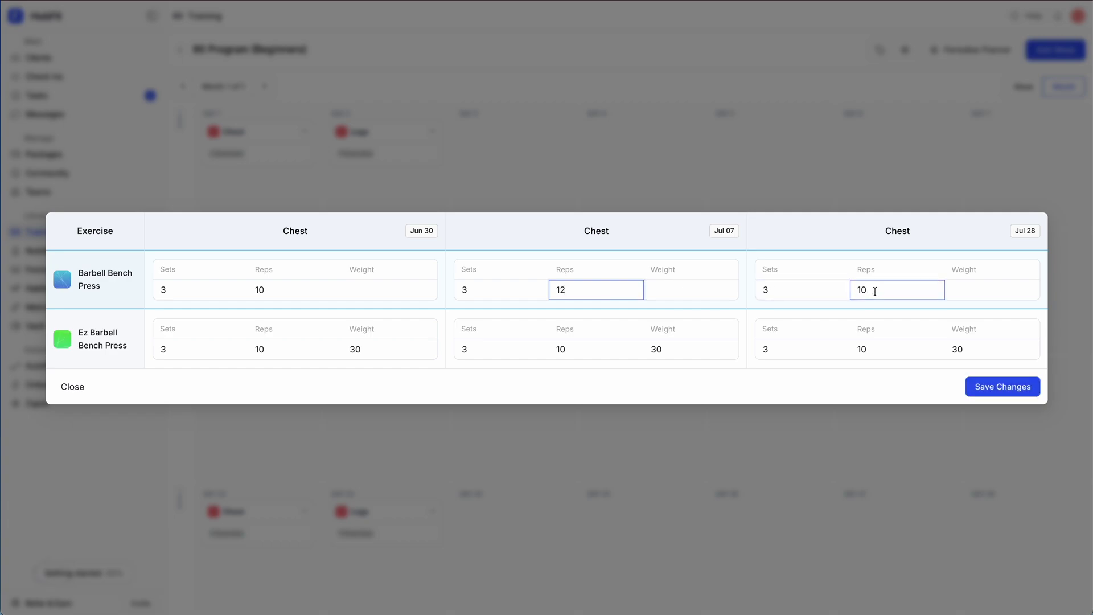
{"action": "key", "text": "BackSpace"}
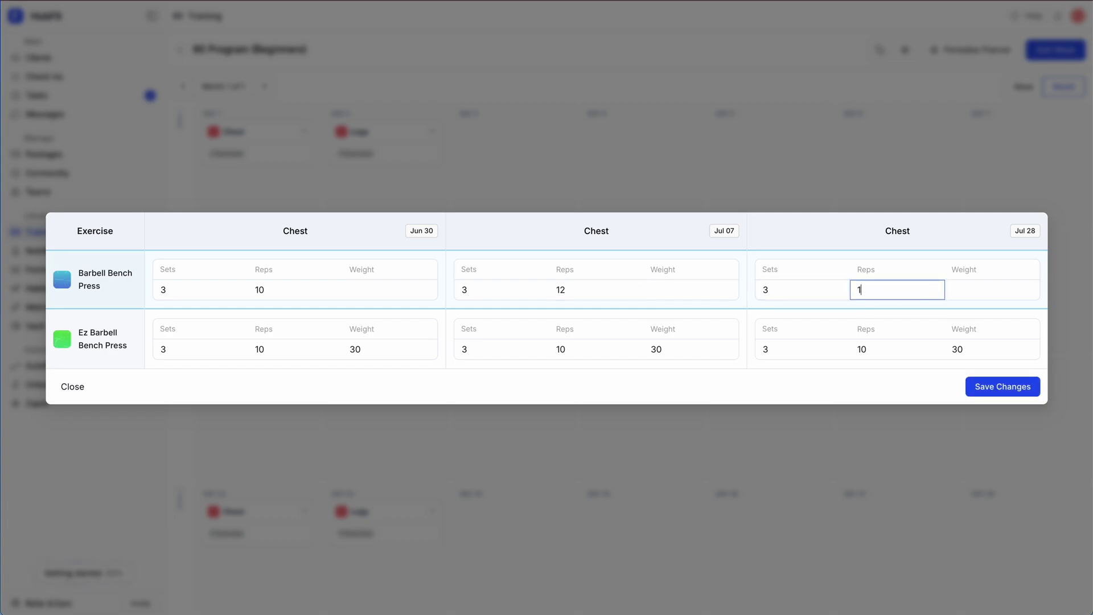
{"action": "type", "text": "4"}
{"action": "left_click", "coordinate": [999, 393]}
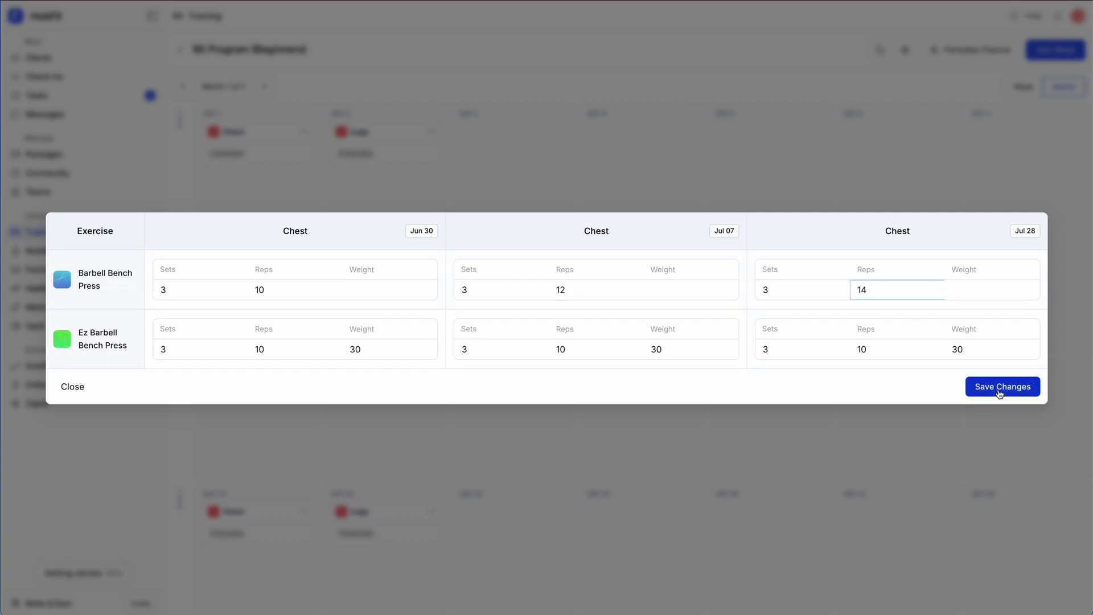
{"action": "left_click", "coordinate": [840, 197]}
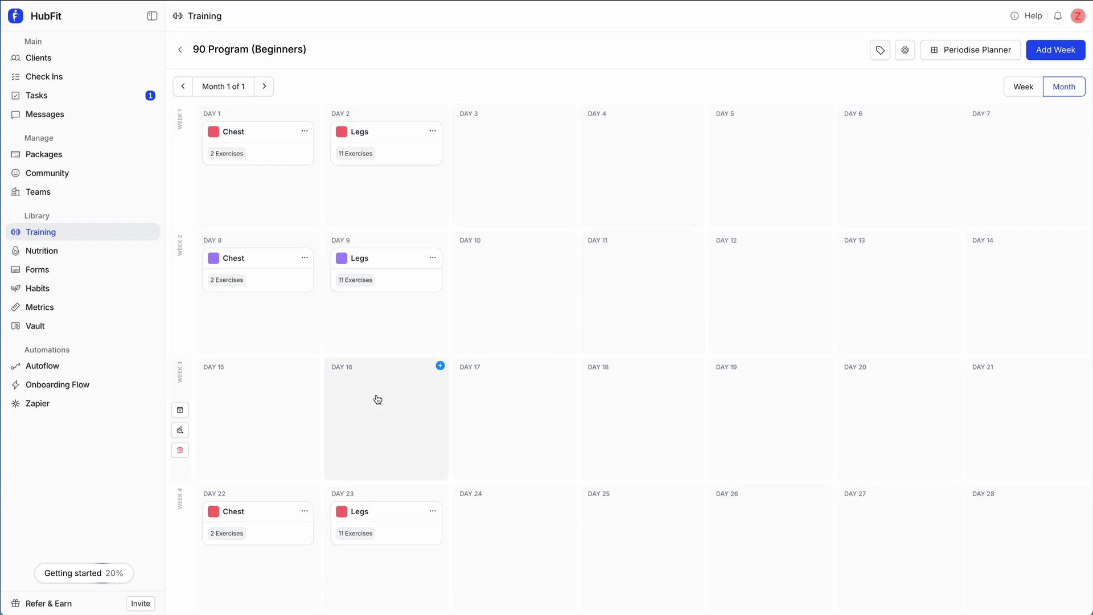
Check the Barbell Bench Press reps in the Day 22 Chest workout, then close it.
{"action": "left_click", "coordinate": [274, 519]}
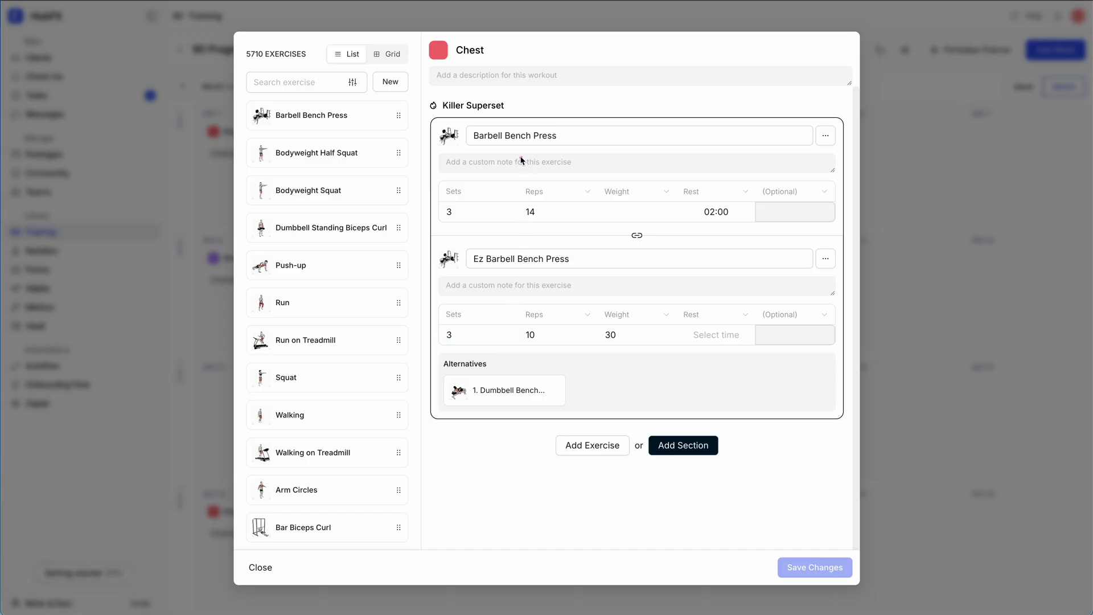
{"action": "left_click_drag", "start_coordinate": [509, 175], "coordinate": [573, 236]}
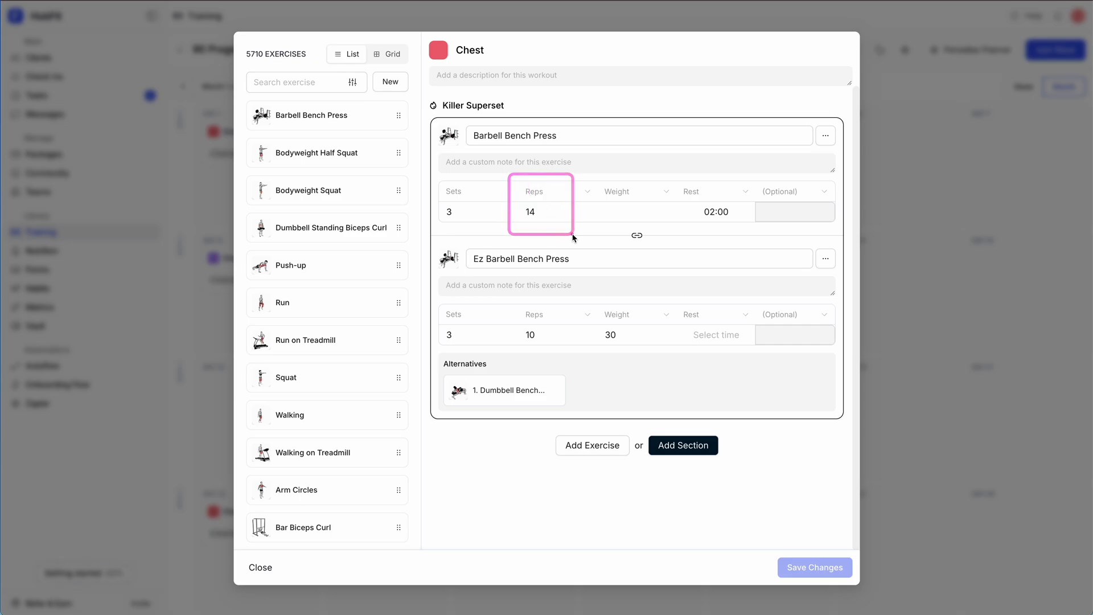
{"action": "key", "text": "Escape"}
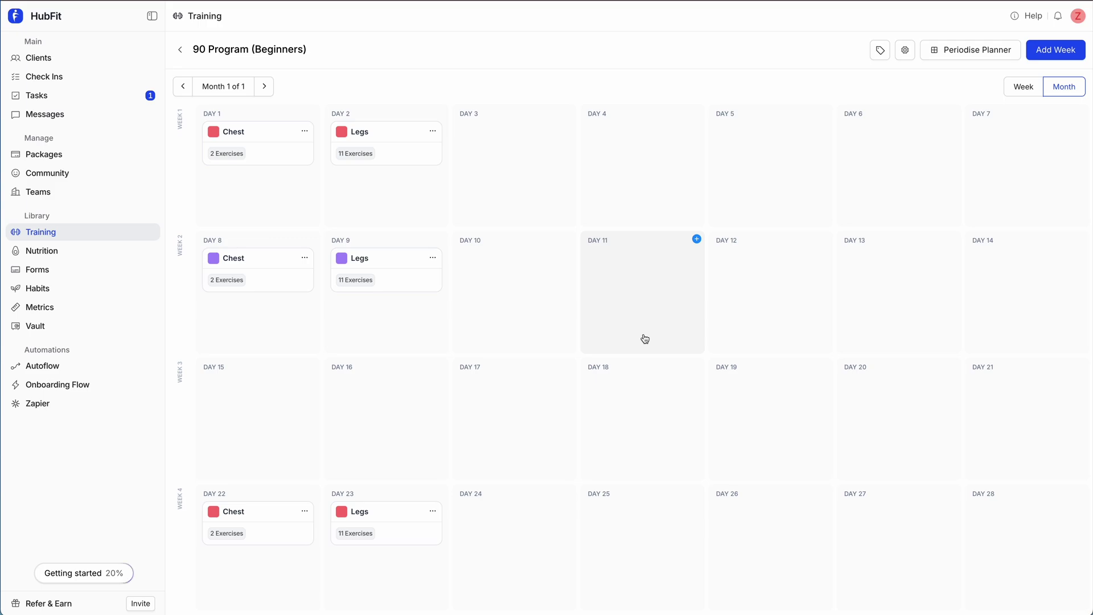
Return to the programs list and add a Fixed program named "Push Pull Legs".
{"action": "key", "text": "alt+Left"}
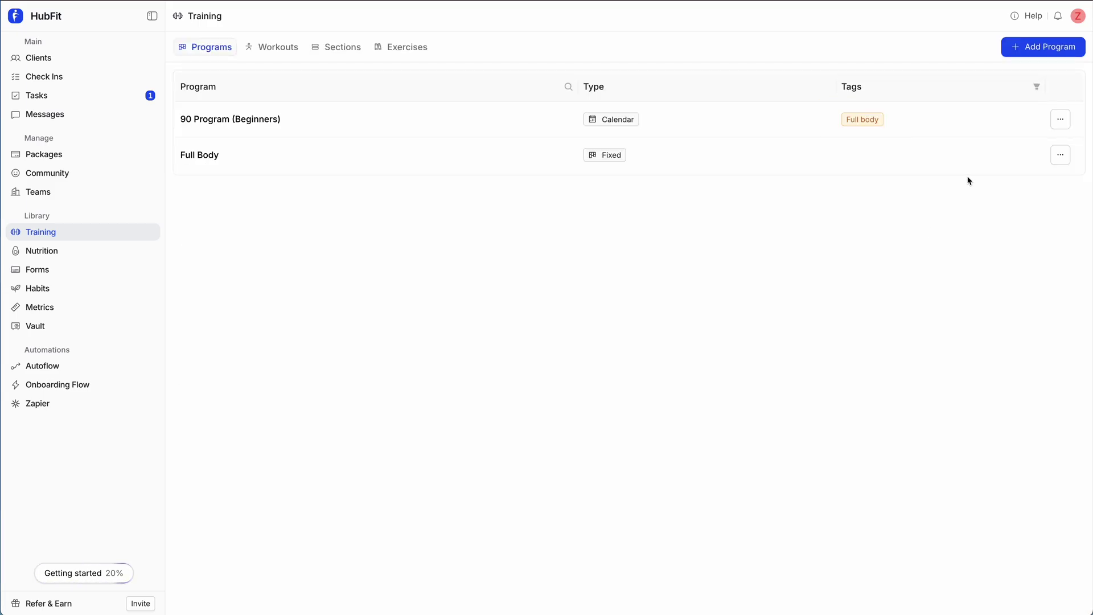
{"action": "left_click", "coordinate": [1045, 54]}
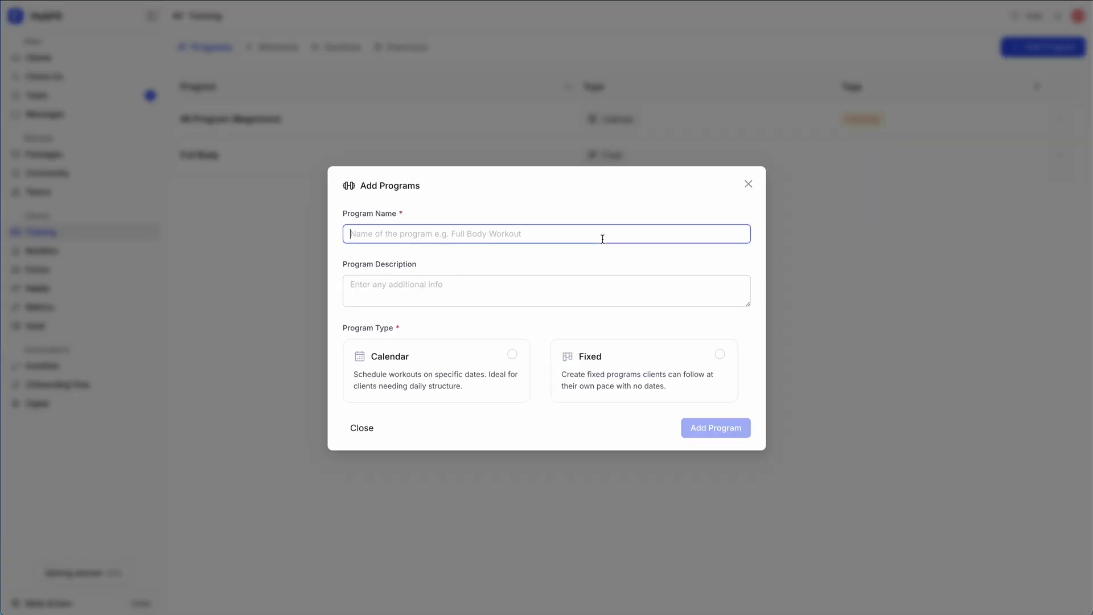
{"action": "type", "text": "Push Pull Legs"}
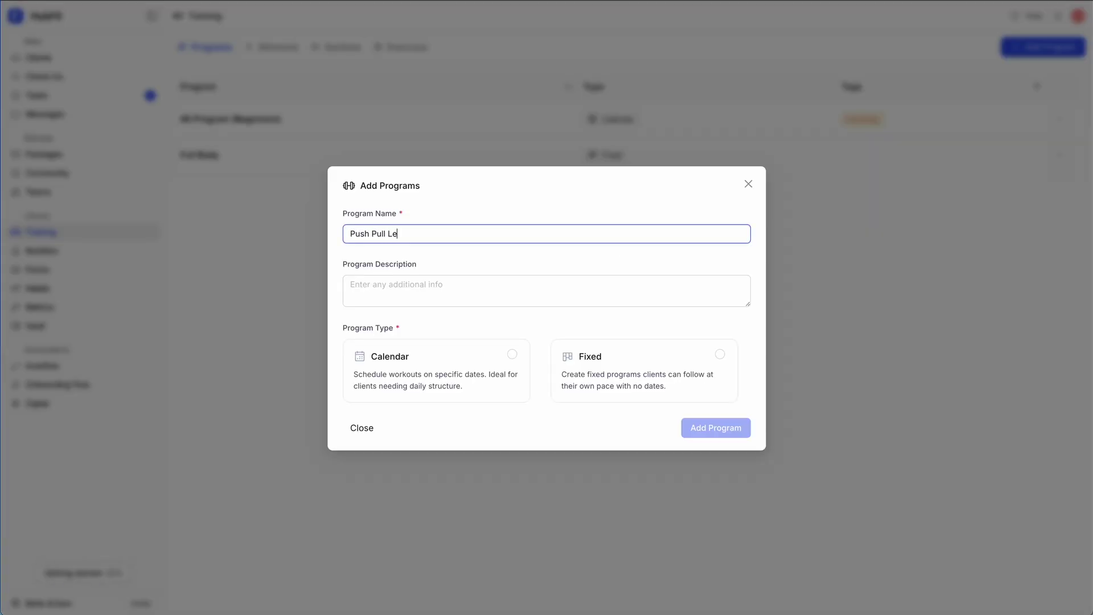
{"action": "left_click", "coordinate": [616, 375]}
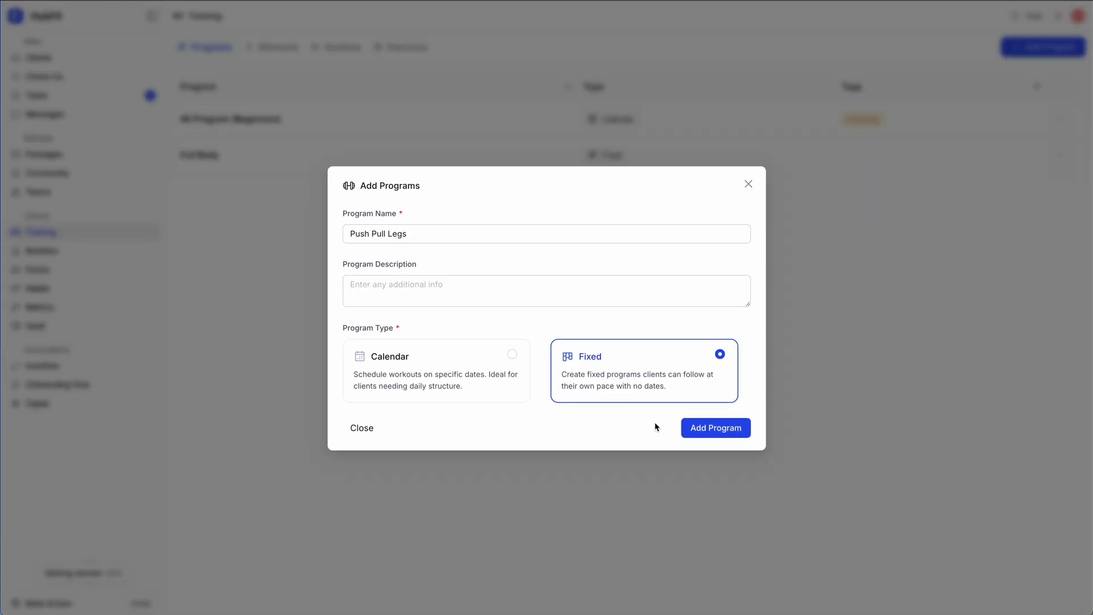
{"action": "left_click", "coordinate": [716, 432]}
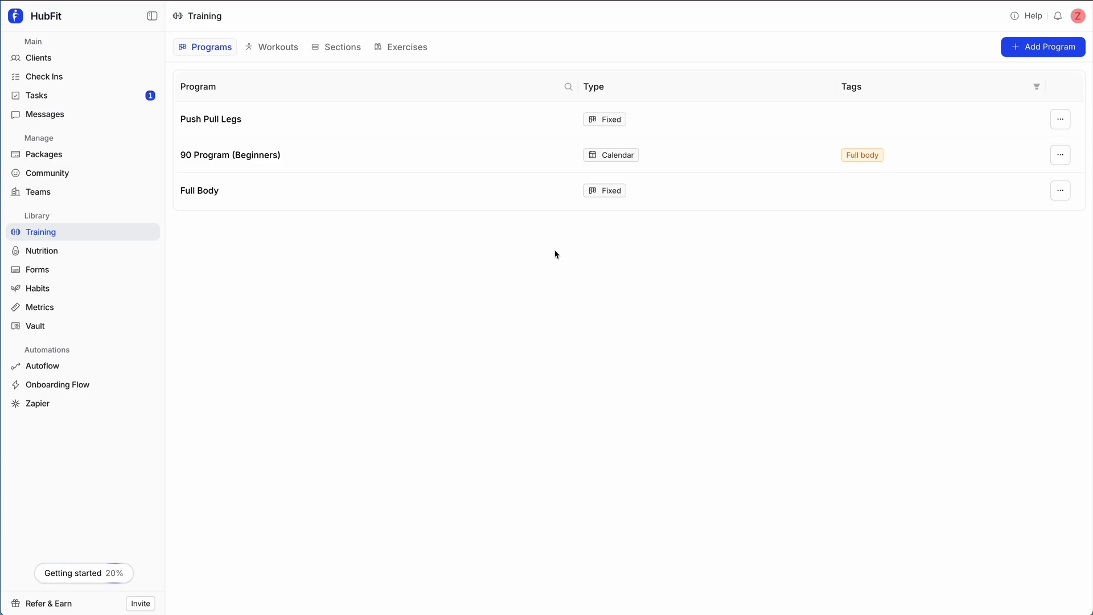
Add three new workouts named Push, Pull and Legs to the Push Pull Legs program.
{"action": "left_click", "coordinate": [487, 130]}
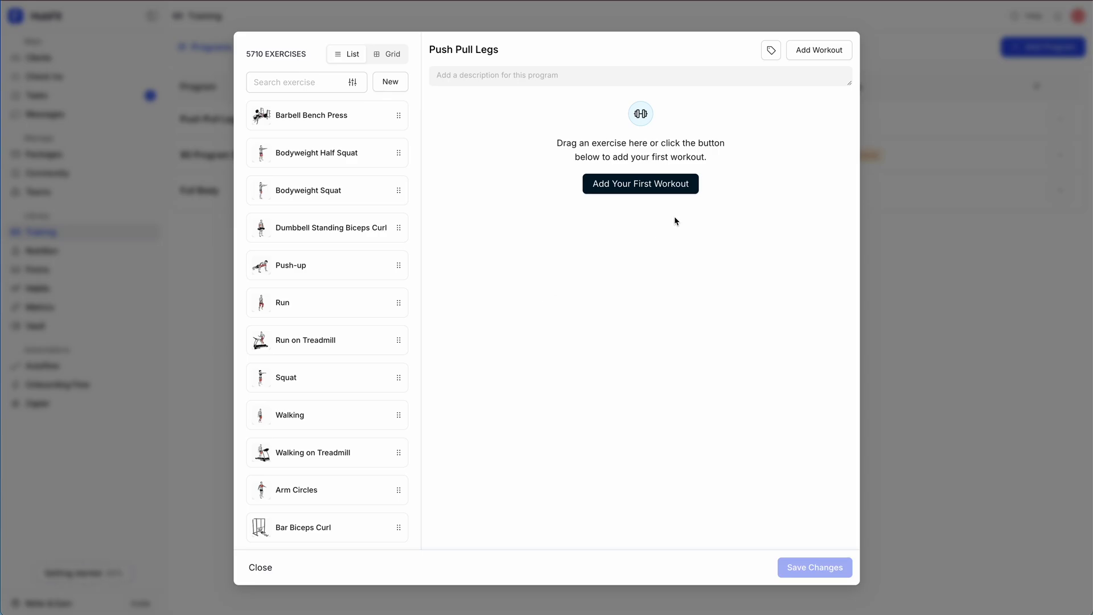
{"action": "left_click", "coordinate": [639, 188]}
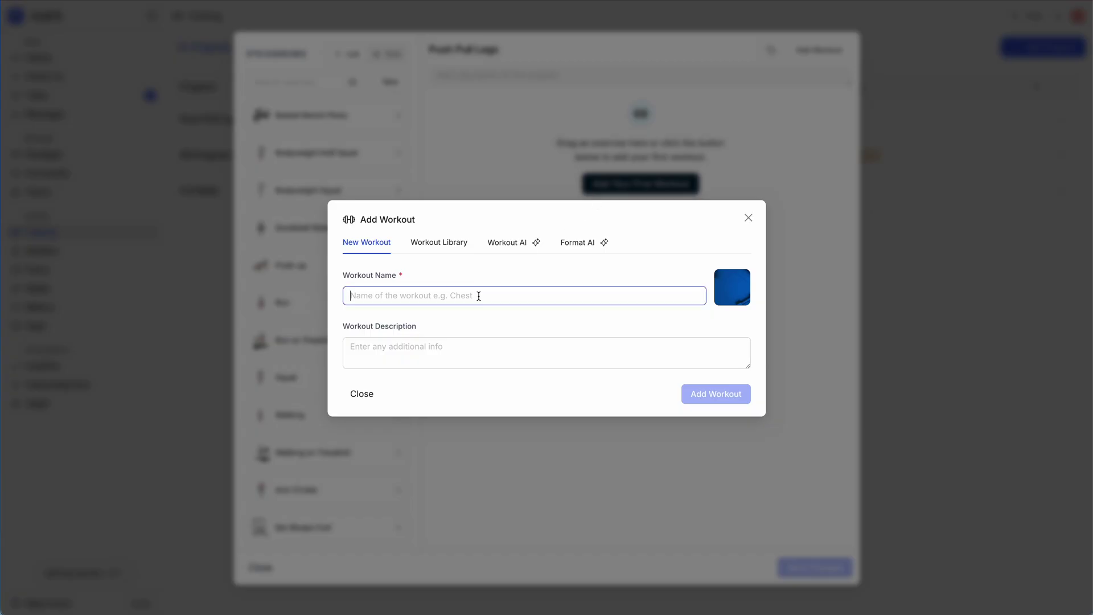
{"action": "type", "text": "Push"}
{"action": "left_click", "coordinate": [738, 400]}
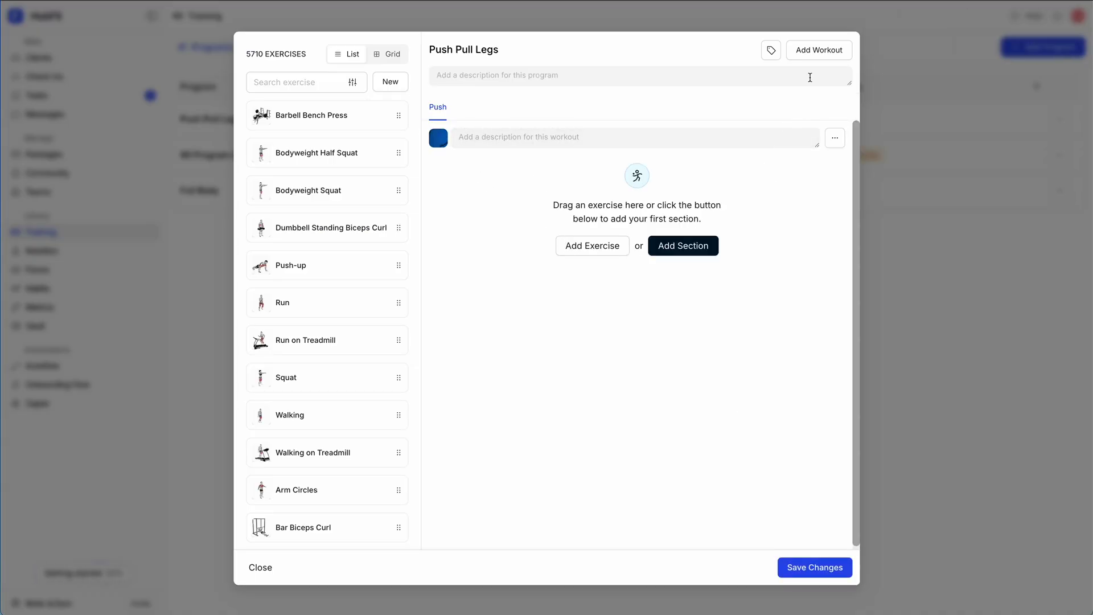
{"action": "left_click", "coordinate": [813, 50]}
{"action": "type", "text": "Pull"}
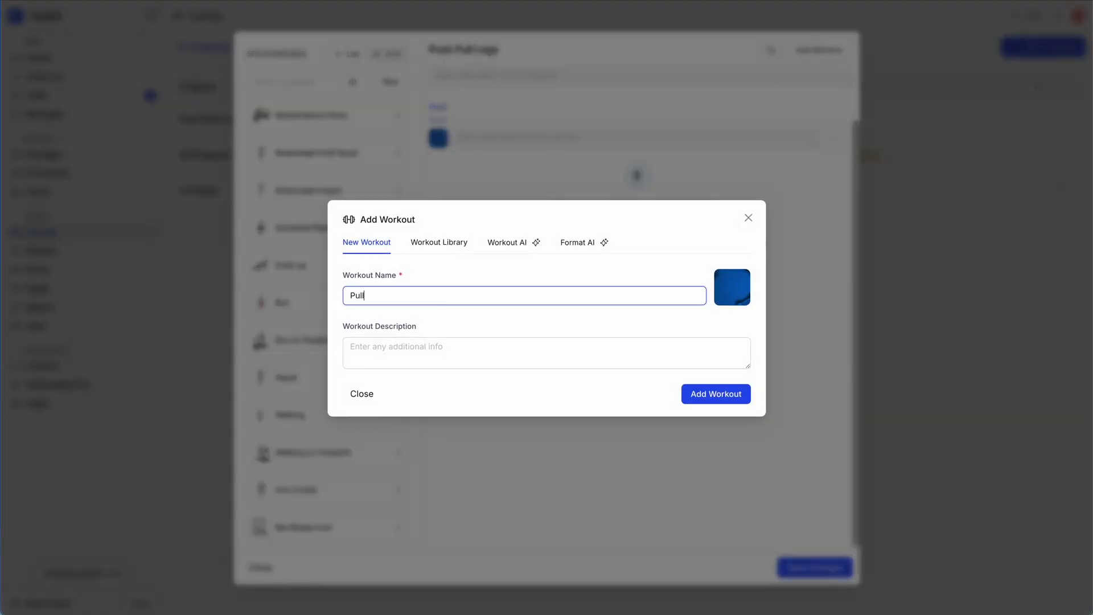
{"action": "left_click", "coordinate": [716, 394]}
{"action": "left_click", "coordinate": [820, 51]}
{"action": "type", "text": "Legs"}
{"action": "left_click", "coordinate": [716, 394]}
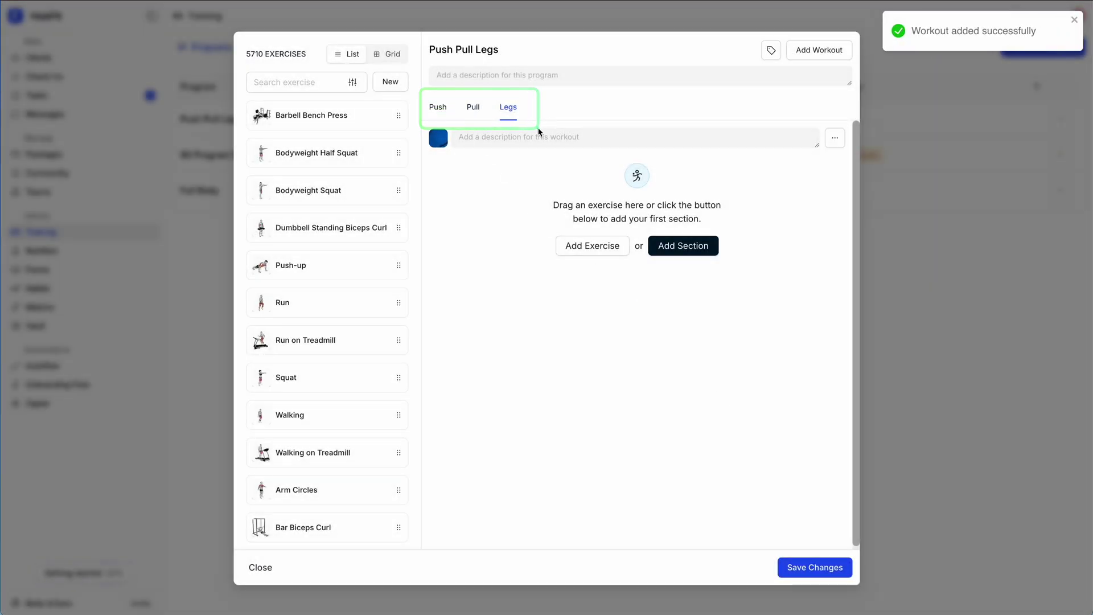
Add Barbell Bench Press to the Push workout and set its sets to 10.
{"action": "left_click", "coordinate": [438, 107]}
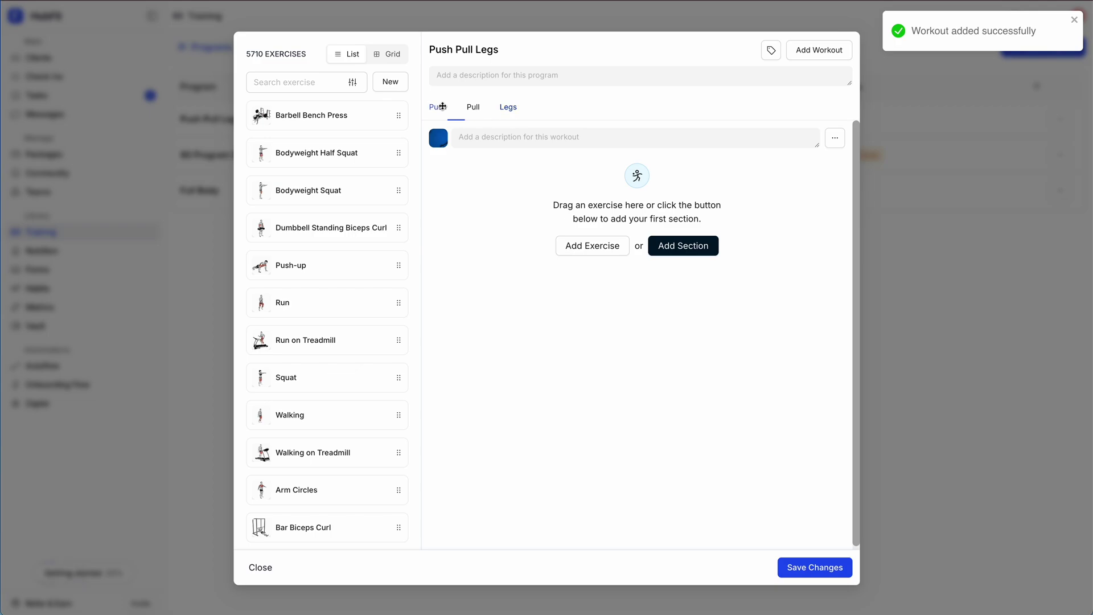
{"action": "left_click", "coordinate": [474, 107]}
{"action": "left_click", "coordinate": [506, 110]}
{"action": "left_click", "coordinate": [443, 109]}
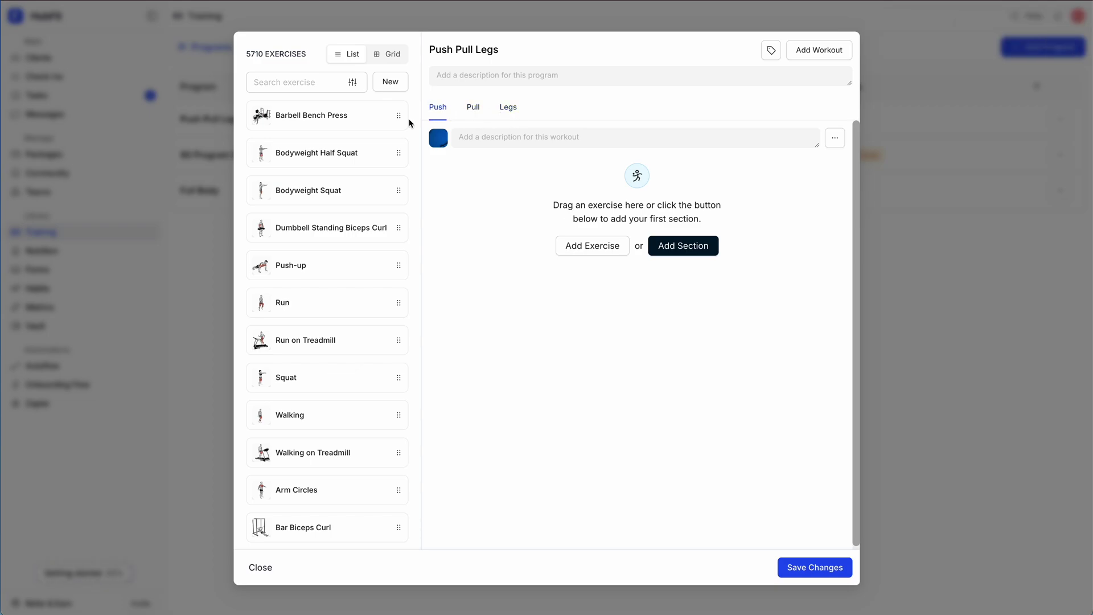
{"action": "left_click_drag", "start_coordinate": [342, 125], "coordinate": [574, 195]}
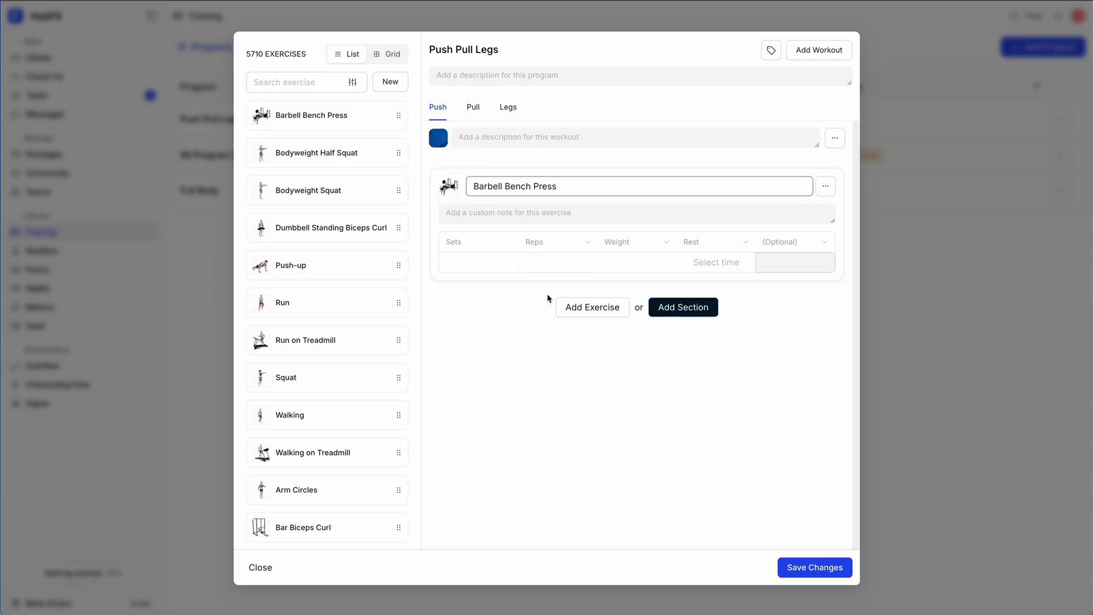
{"action": "left_click", "coordinate": [468, 266]}
{"action": "type", "text": "10"}
{"action": "key", "text": "Tab"}
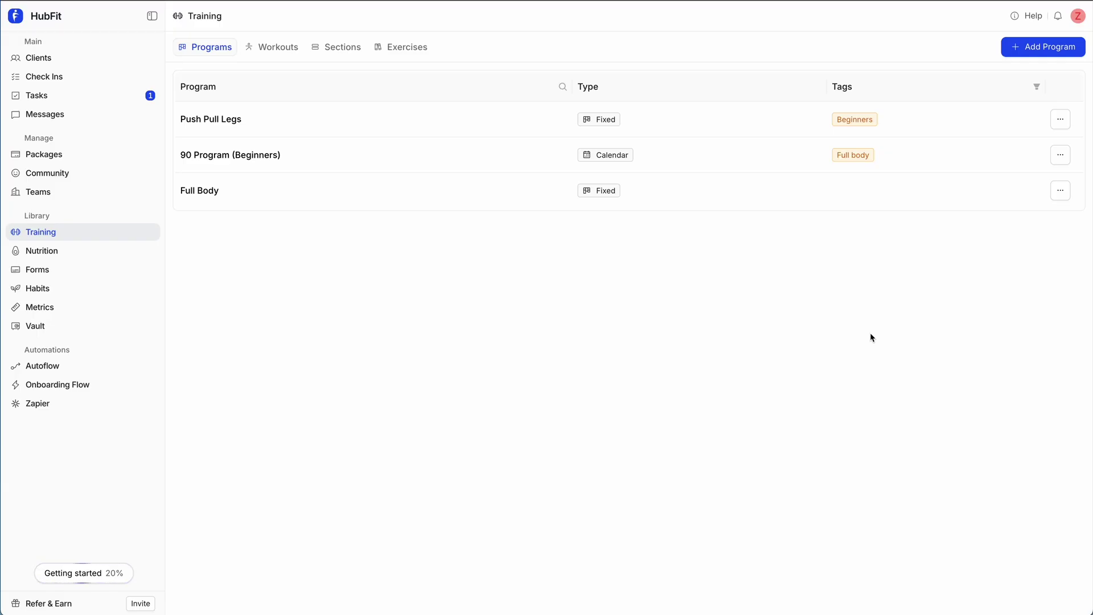
Examine the workouts, sections and exercises libraries, including the Chest workout, the Barbell Bench Press entry and the form for a custom exercise.
{"action": "left_click", "coordinate": [280, 52]}
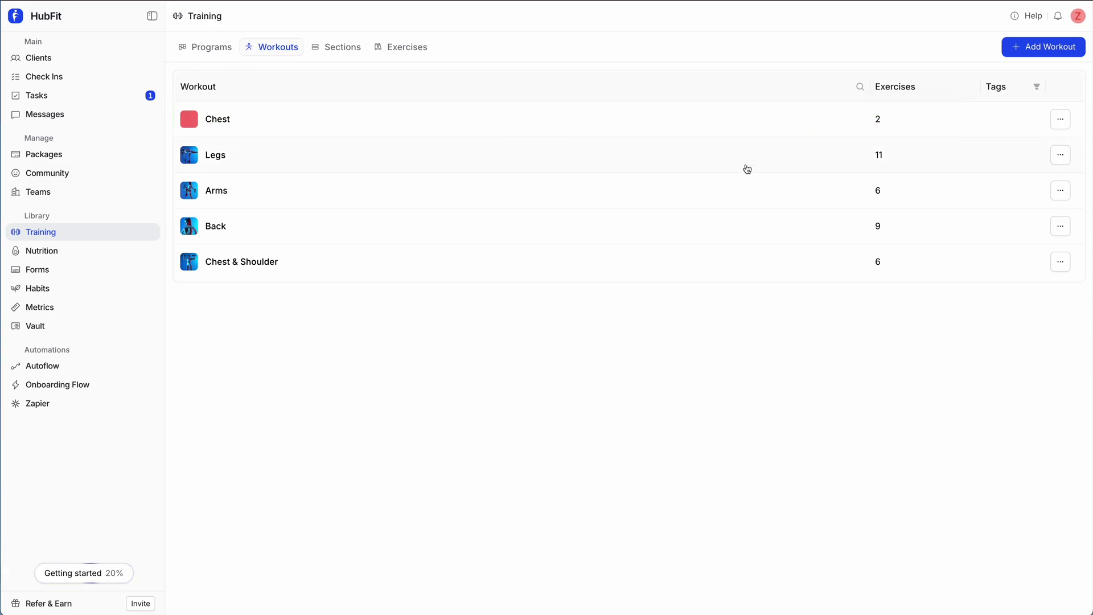
{"action": "left_click", "coordinate": [677, 118]}
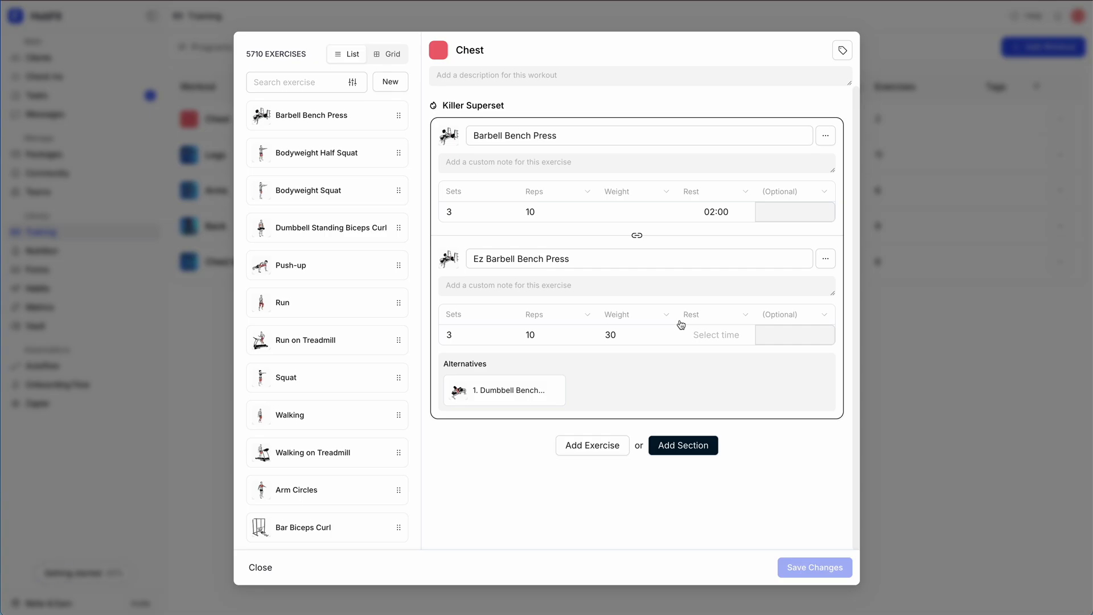
{"action": "key", "text": "Escape"}
{"action": "left_click", "coordinate": [347, 50]}
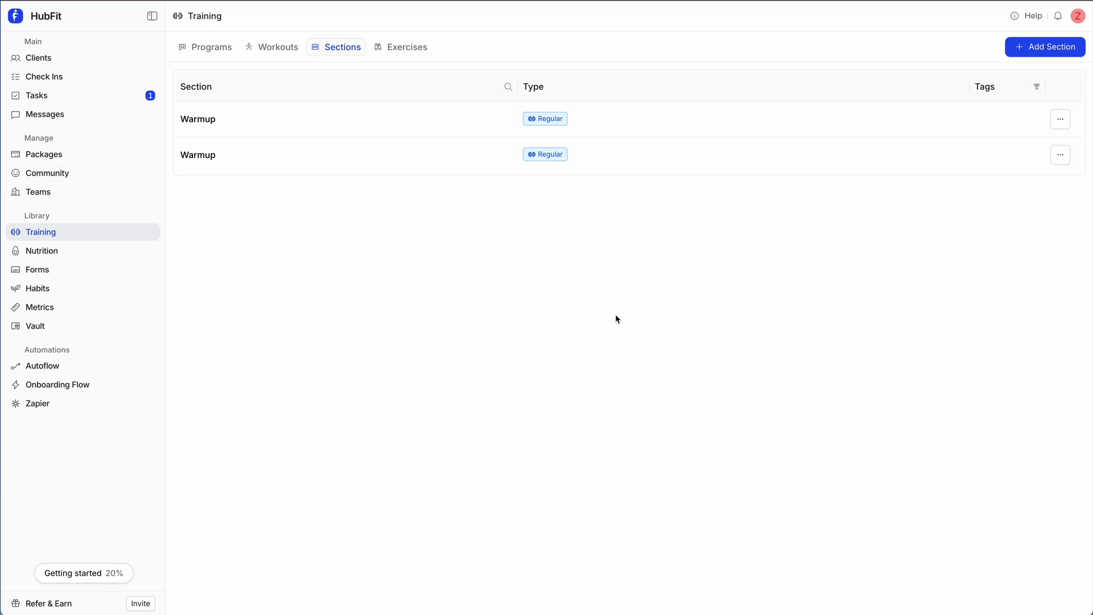
{"action": "left_click", "coordinate": [395, 53]}
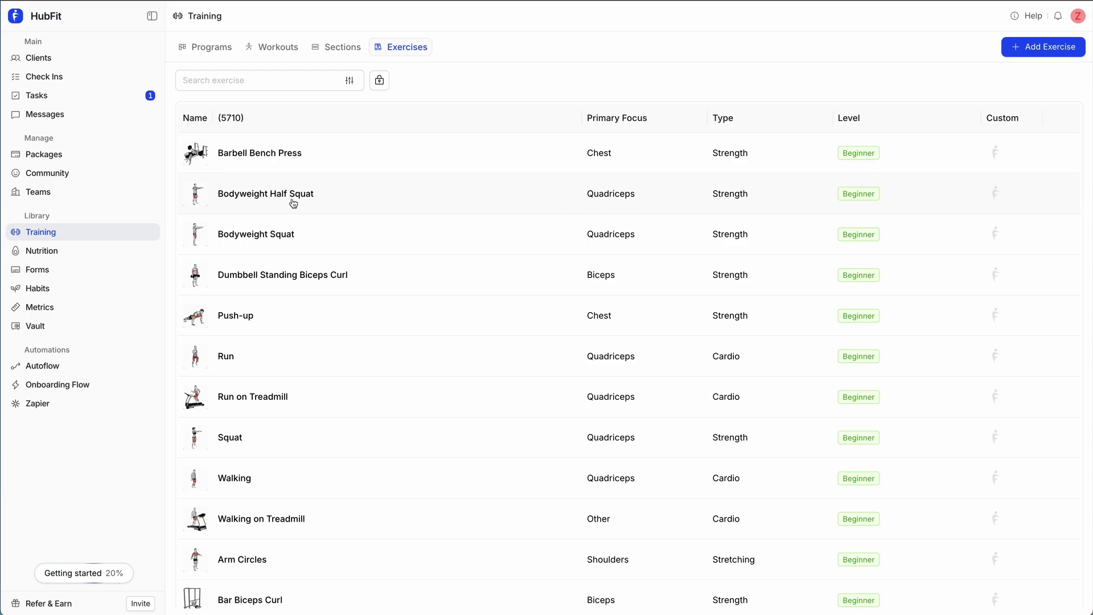
{"action": "left_click", "coordinate": [195, 152]}
{"action": "left_click", "coordinate": [438, 148]}
{"action": "left_click", "coordinate": [1036, 50]}
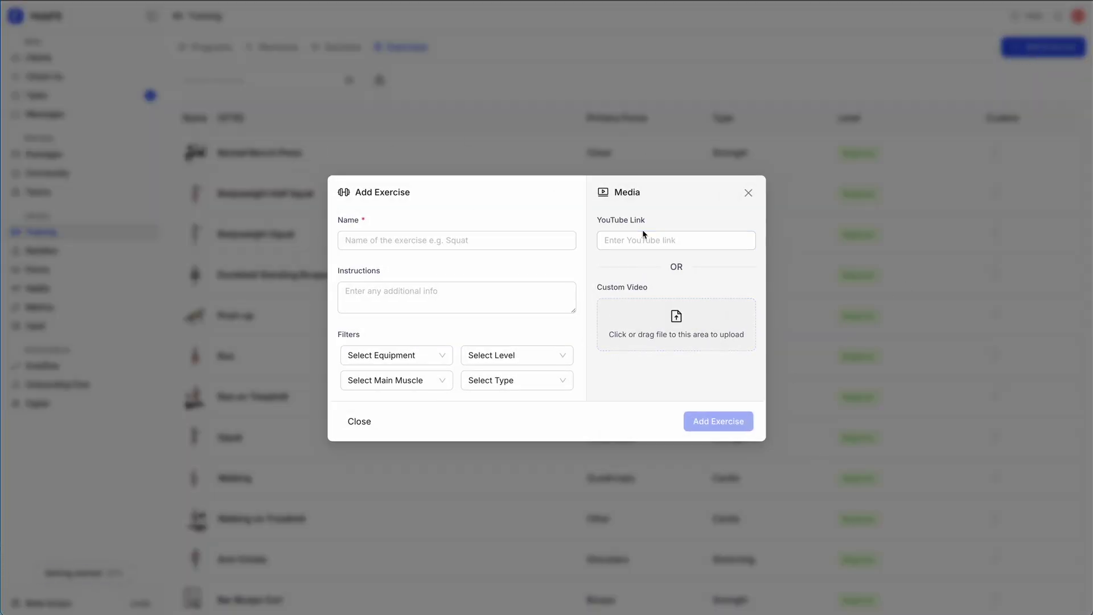
{"action": "left_click", "coordinate": [748, 193]}
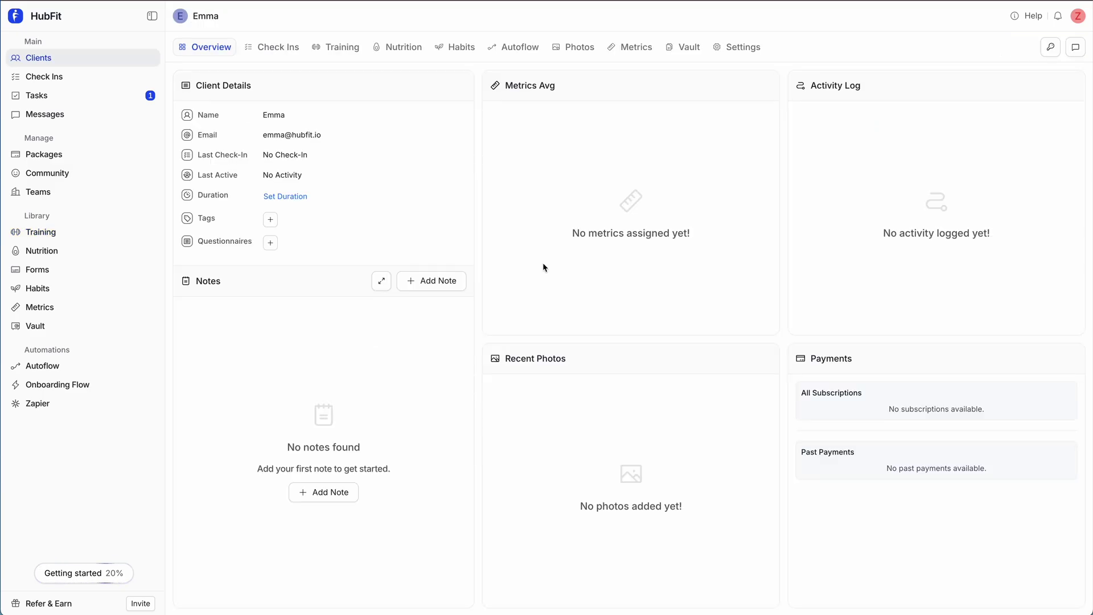
Set the client's training mode to Calendar and check the training mode options in the training settings.
{"action": "left_click", "coordinate": [344, 50]}
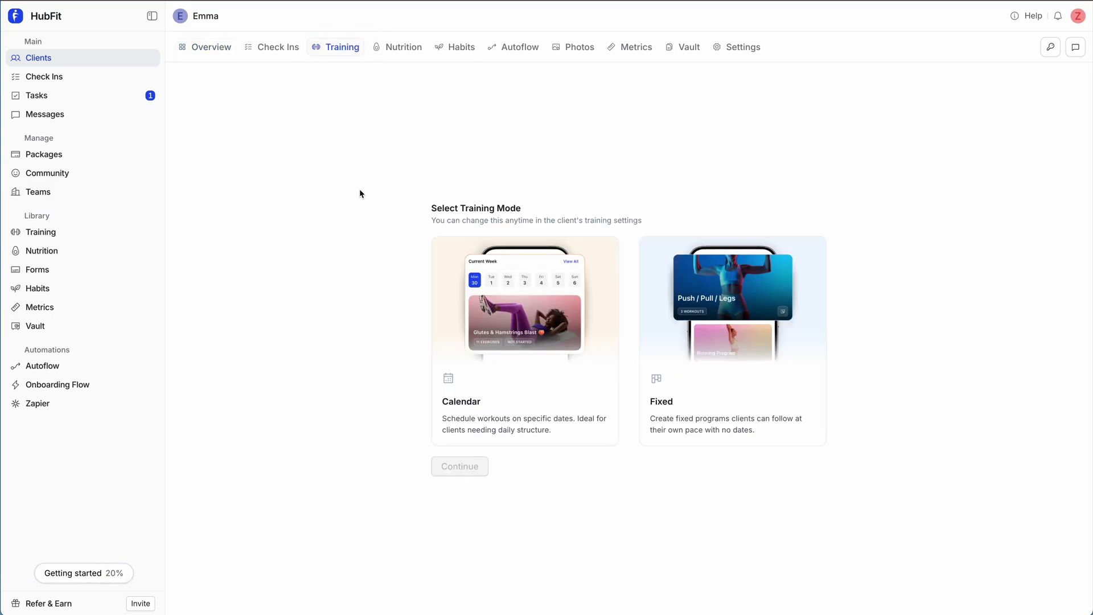
{"action": "left_click_drag", "start_coordinate": [390, 183], "coordinate": [637, 511]}
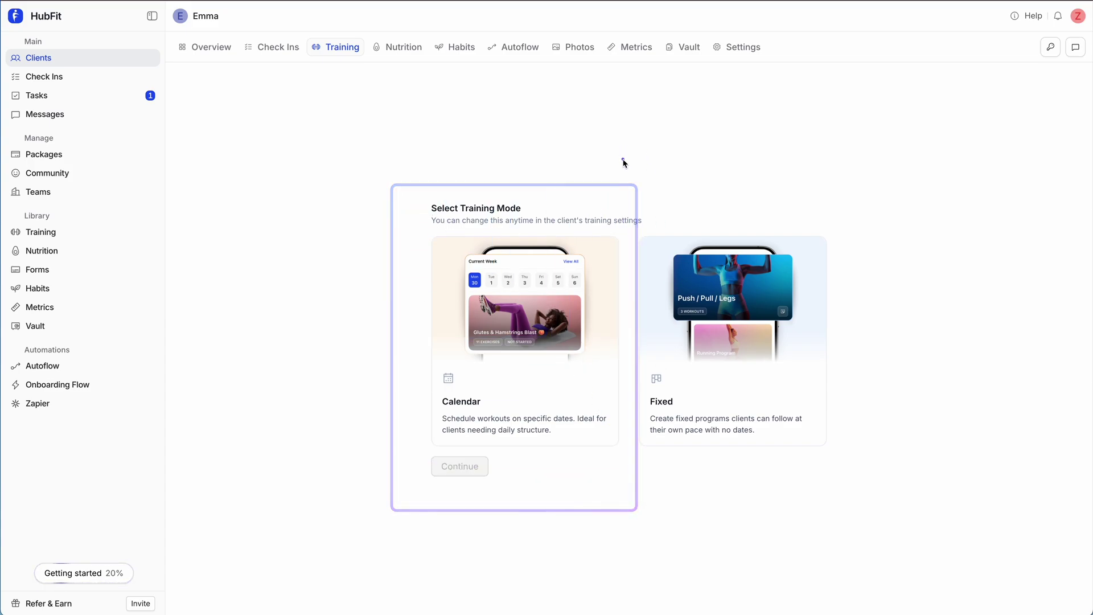
{"action": "mouse_move", "coordinate": [623, 163]}
{"action": "left_mouse_down"}
{"action": "mouse_move", "coordinate": [710, 354]}
{"action": "mouse_move", "coordinate": [853, 504]}
{"action": "left_mouse_up"}
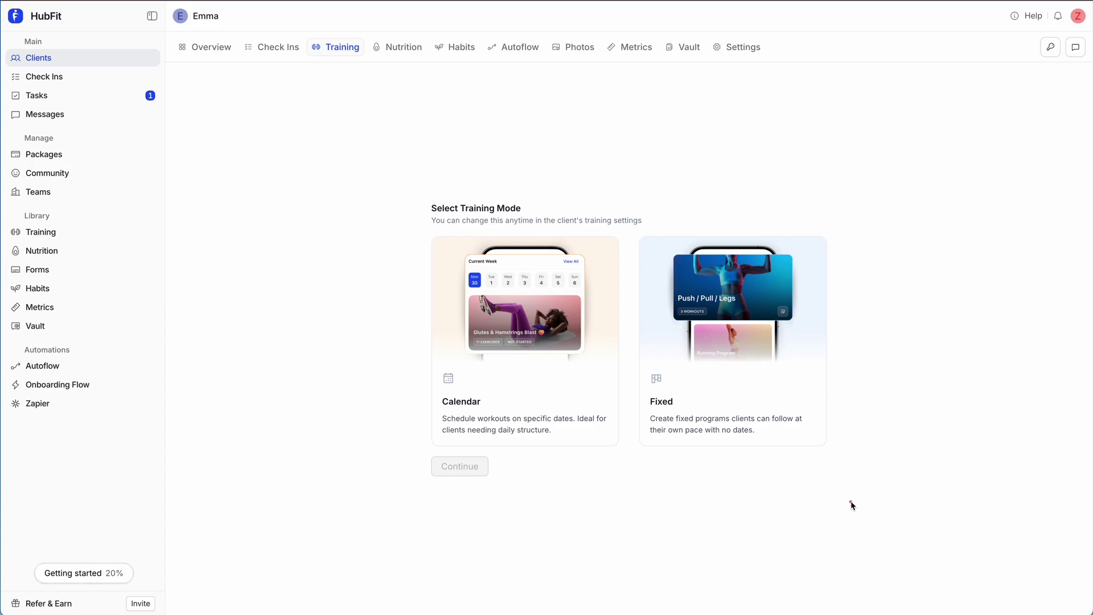
{"action": "left_click", "coordinate": [557, 387]}
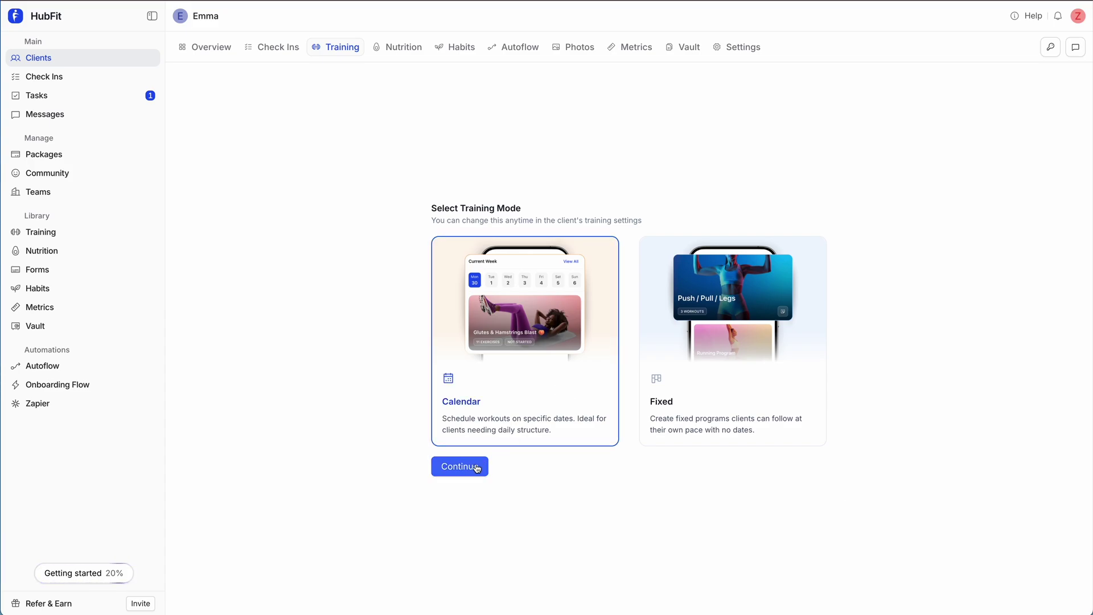
{"action": "left_click", "coordinate": [477, 467]}
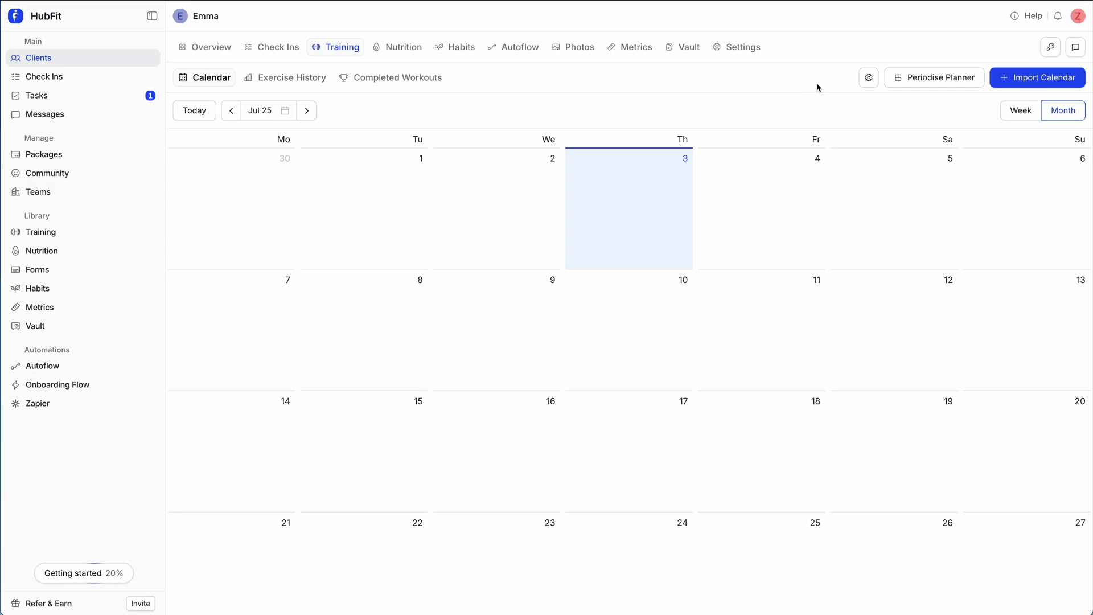
{"action": "left_click", "coordinate": [868, 78]}
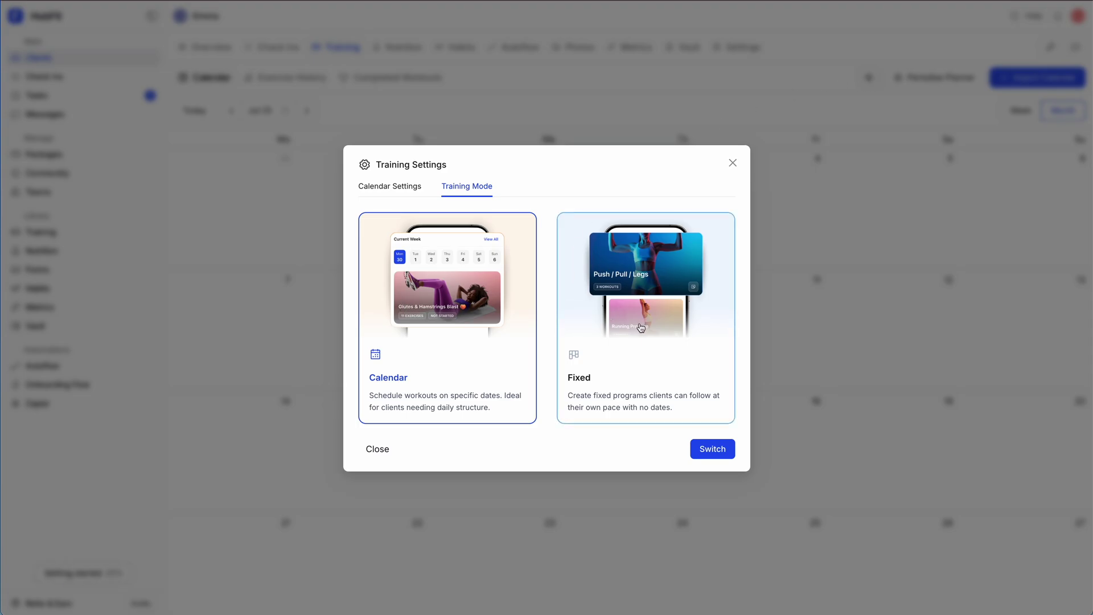
{"action": "left_click", "coordinate": [903, 131]}
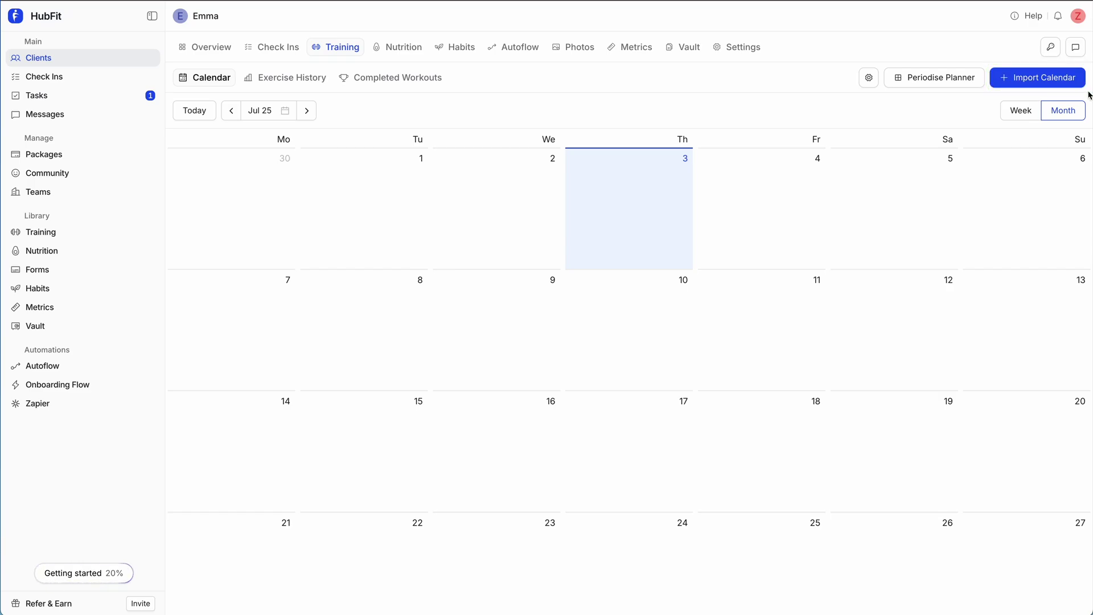
Import the 90 Program (Beginners) into the client's training calendar with start date 2025-07-07.
{"action": "left_click", "coordinate": [1025, 79]}
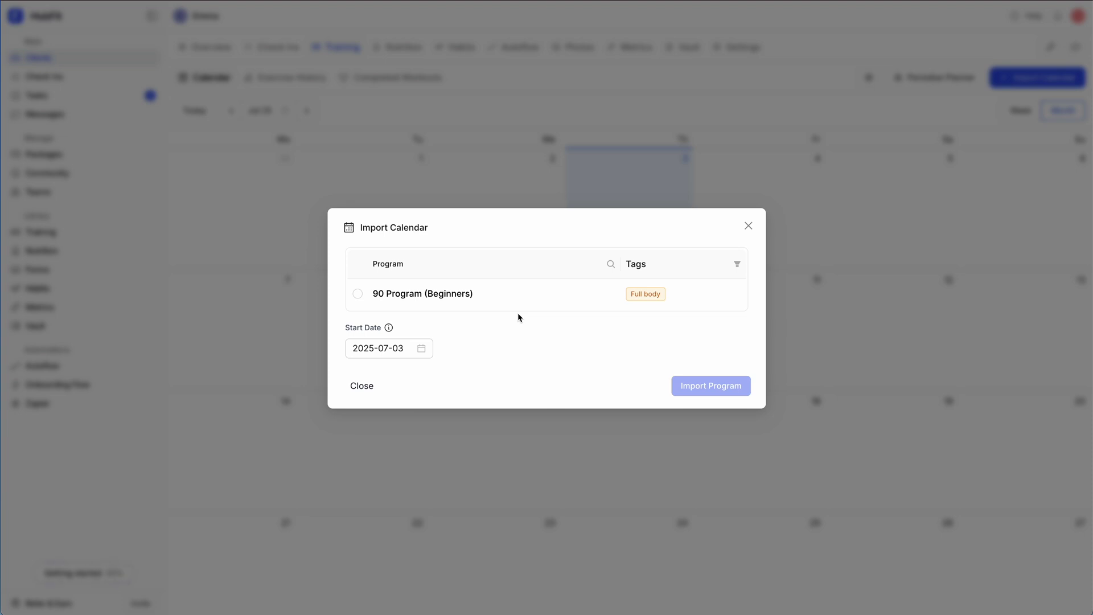
{"action": "left_click", "coordinate": [507, 300]}
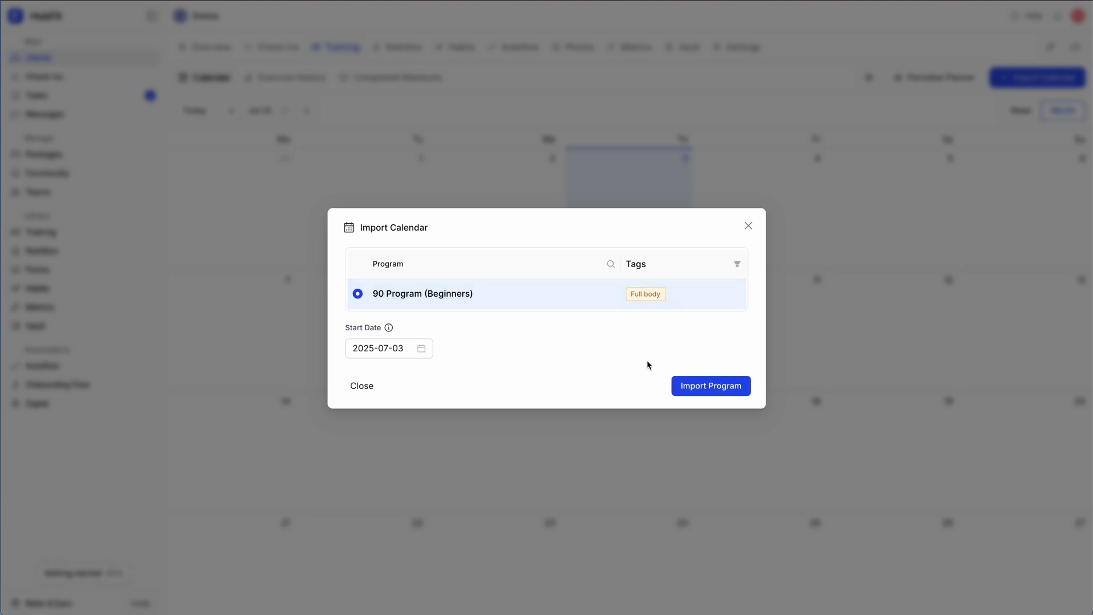
{"action": "left_click", "coordinate": [372, 347]}
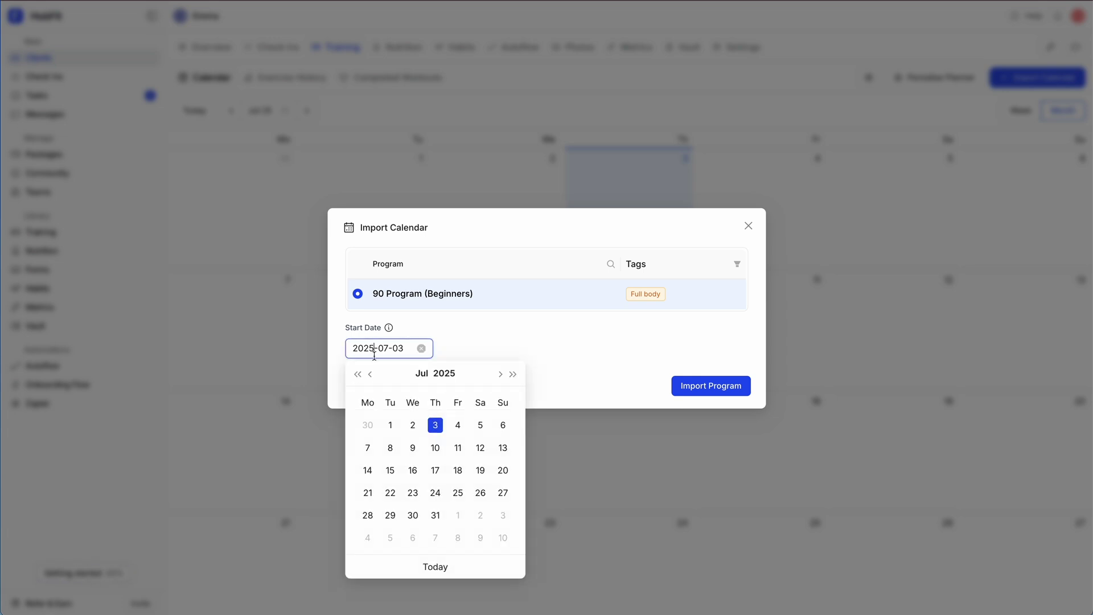
{"action": "left_click", "coordinate": [368, 449]}
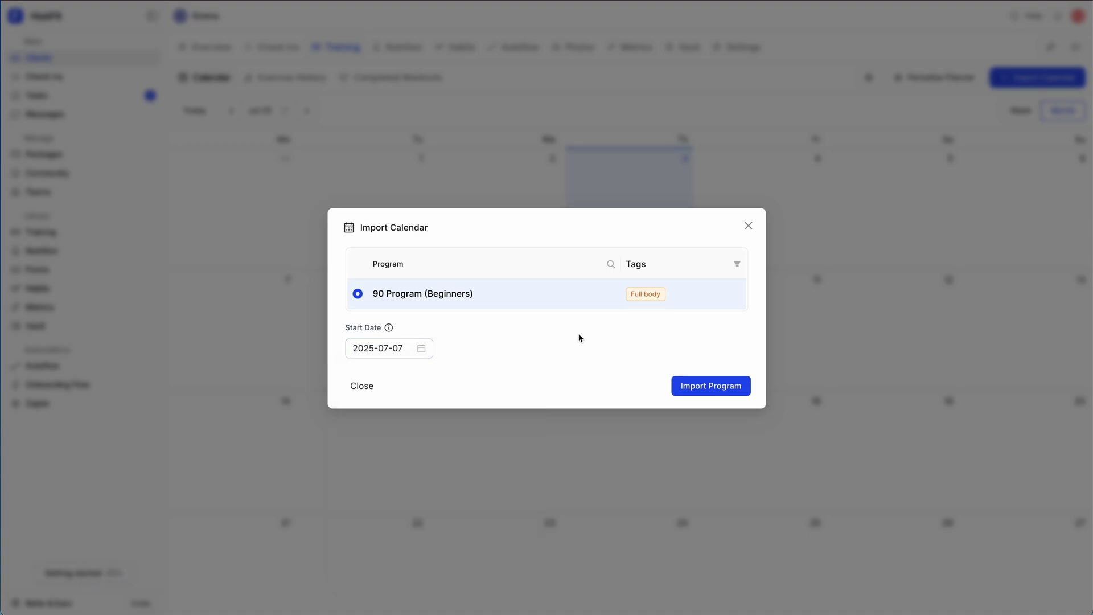
{"action": "left_click", "coordinate": [716, 390]}
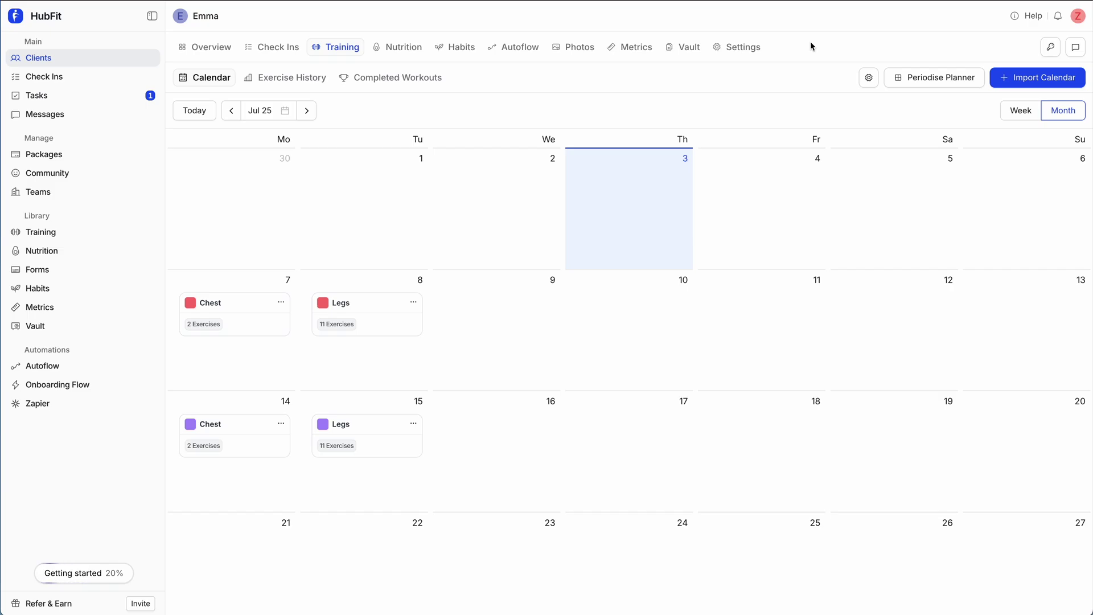
Look at the client's Chest workout on July 7 and the form for adding a workout on July 9.
{"action": "left_click", "coordinate": [242, 320]}
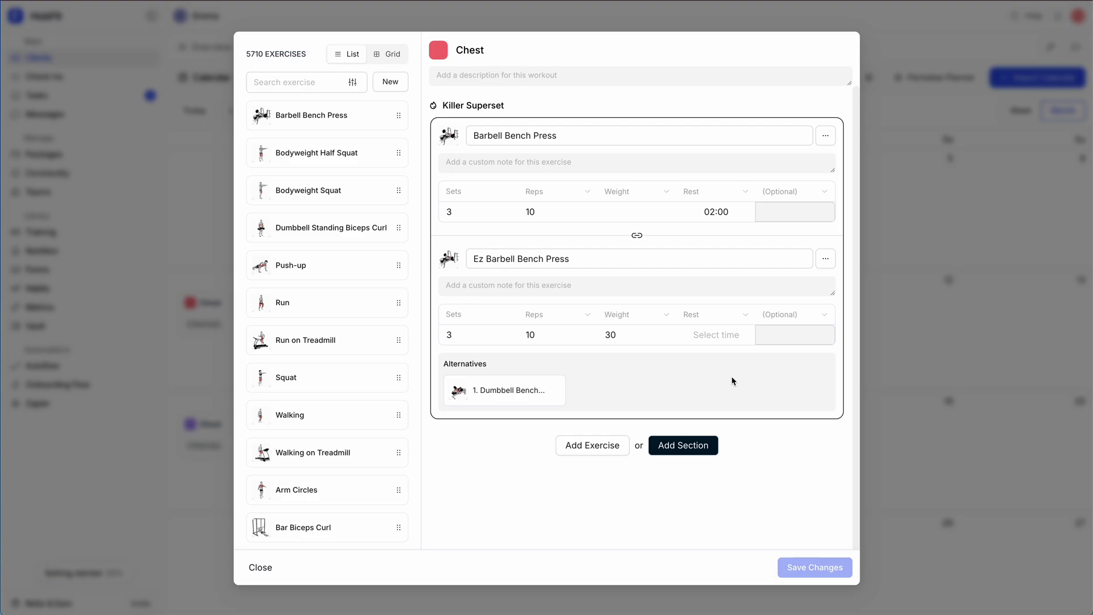
{"action": "key", "text": "Escape"}
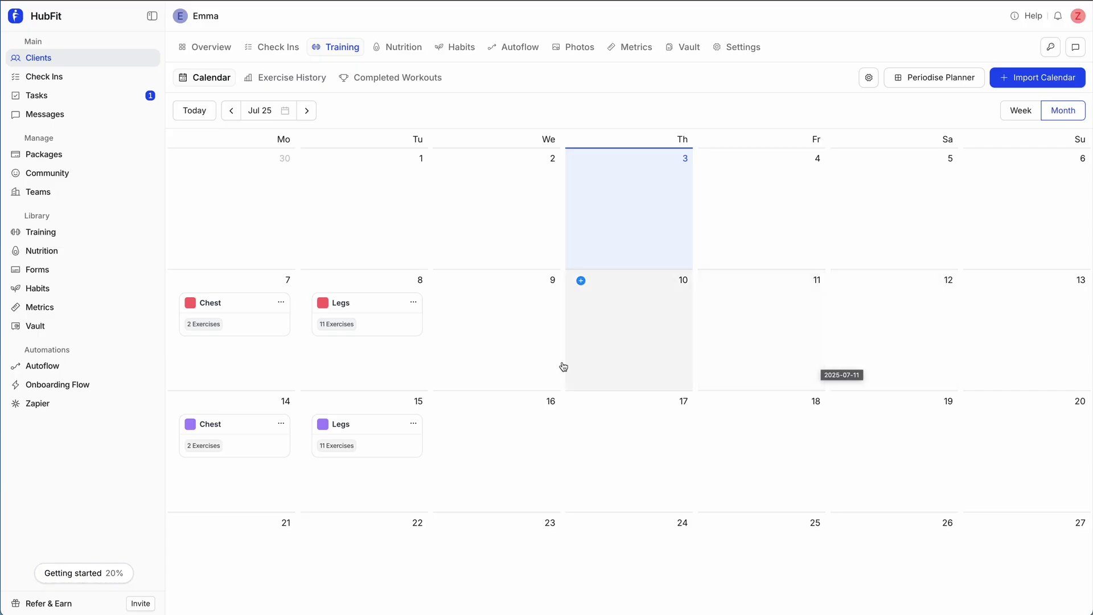
{"action": "left_click", "coordinate": [503, 349]}
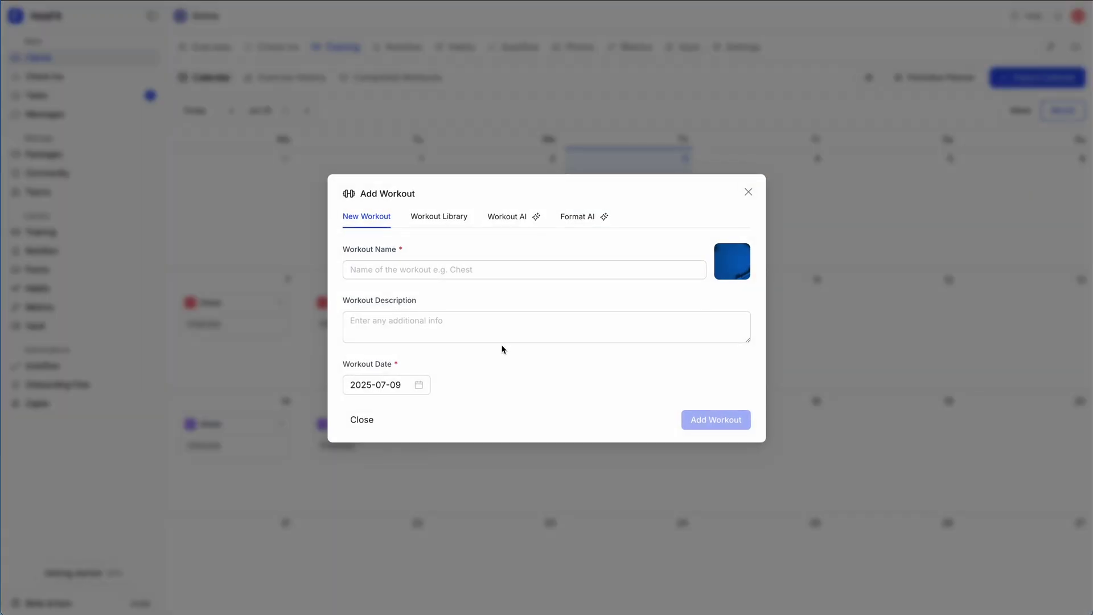
{"action": "key", "text": "Escape"}
Limit how far ahead the client can see workouts to Current Week and save the calendar settings.
{"action": "left_click", "coordinate": [868, 79]}
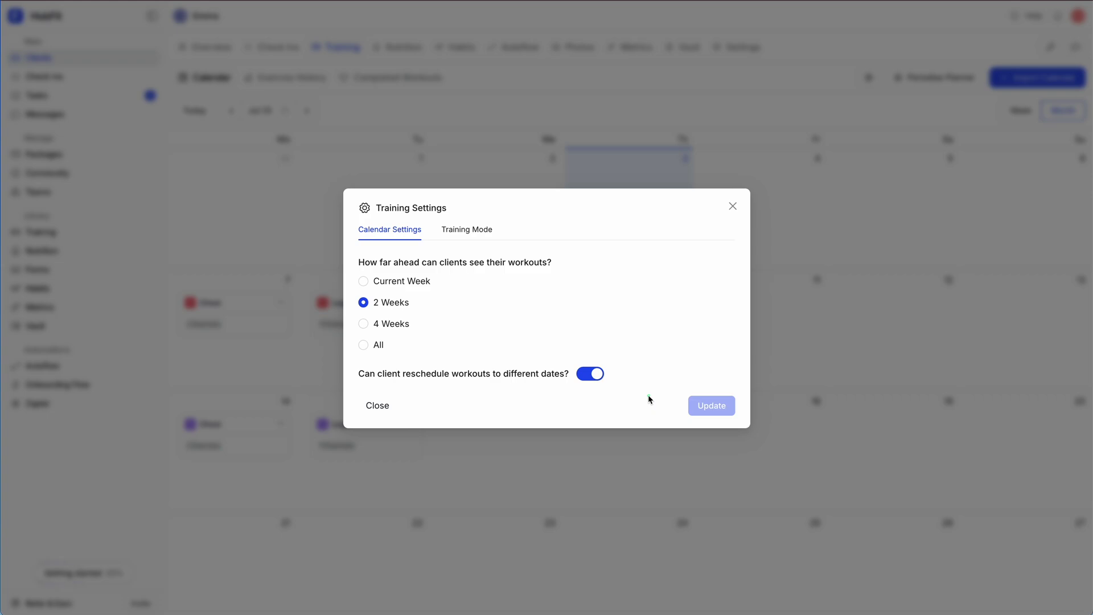
{"action": "left_click", "coordinate": [363, 281]}
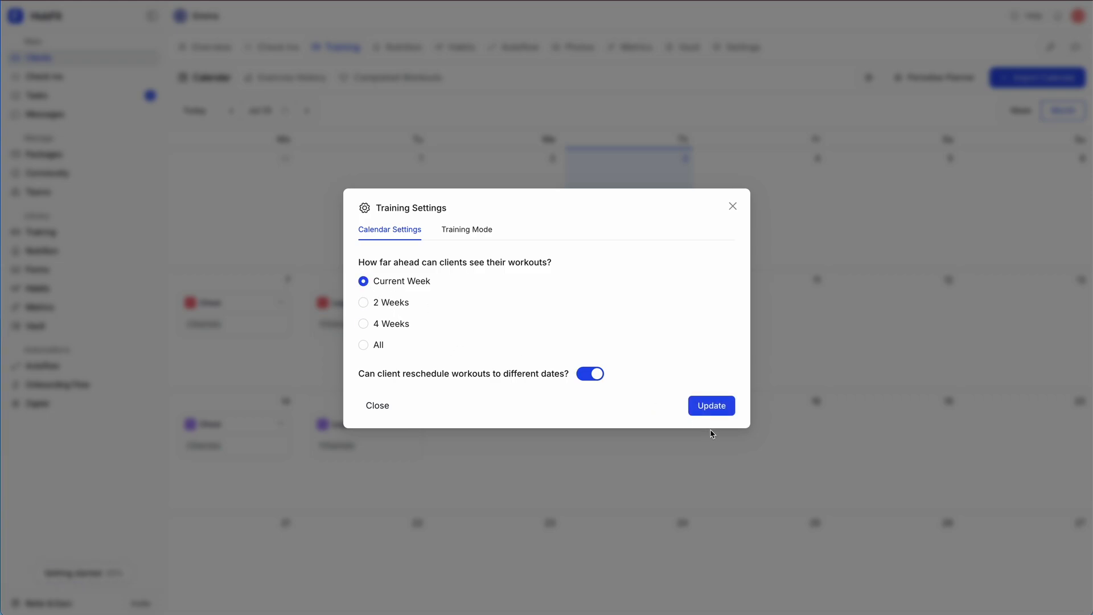
{"action": "left_click", "coordinate": [712, 403]}
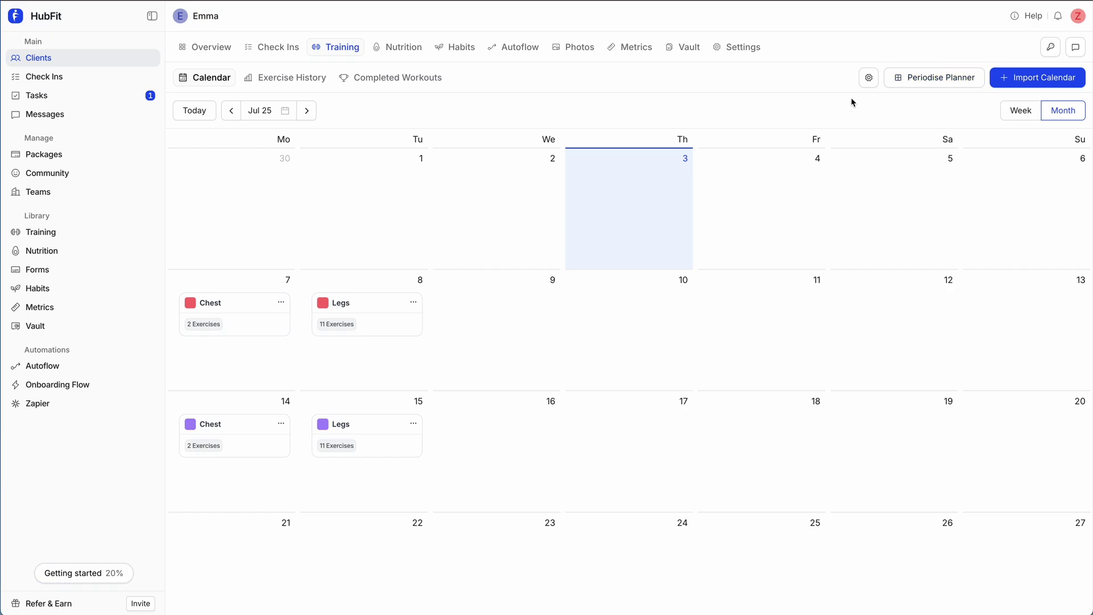
Switch the client's training mode to Fixed in the training settings.
{"action": "left_click", "coordinate": [868, 78]}
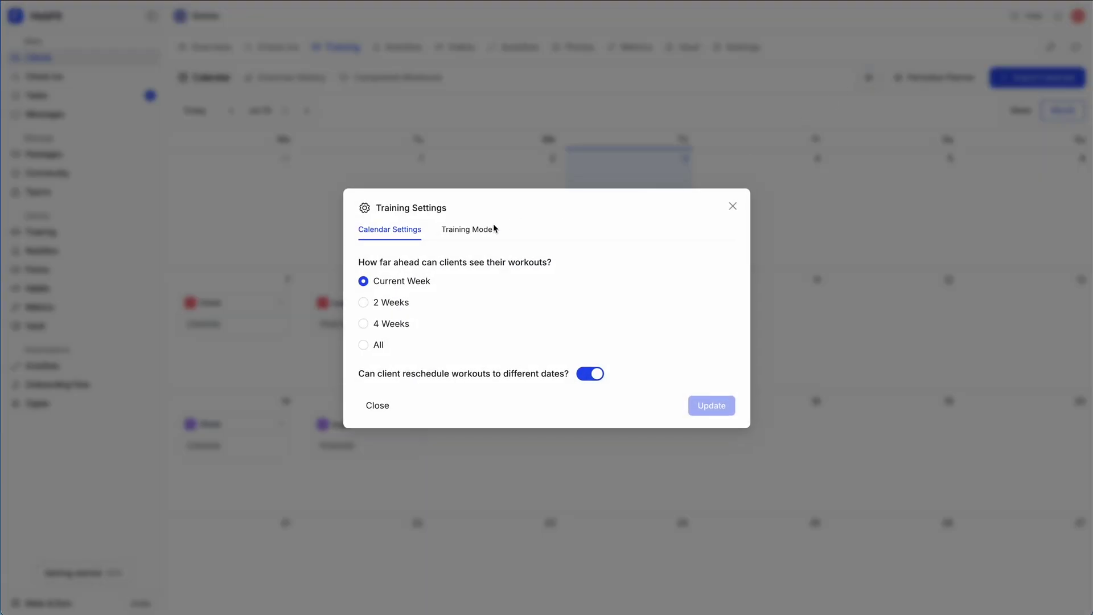
{"action": "left_click", "coordinate": [475, 231]}
{"action": "left_click", "coordinate": [656, 359]}
{"action": "left_click", "coordinate": [716, 450]}
{"action": "left_click", "coordinate": [733, 175]}
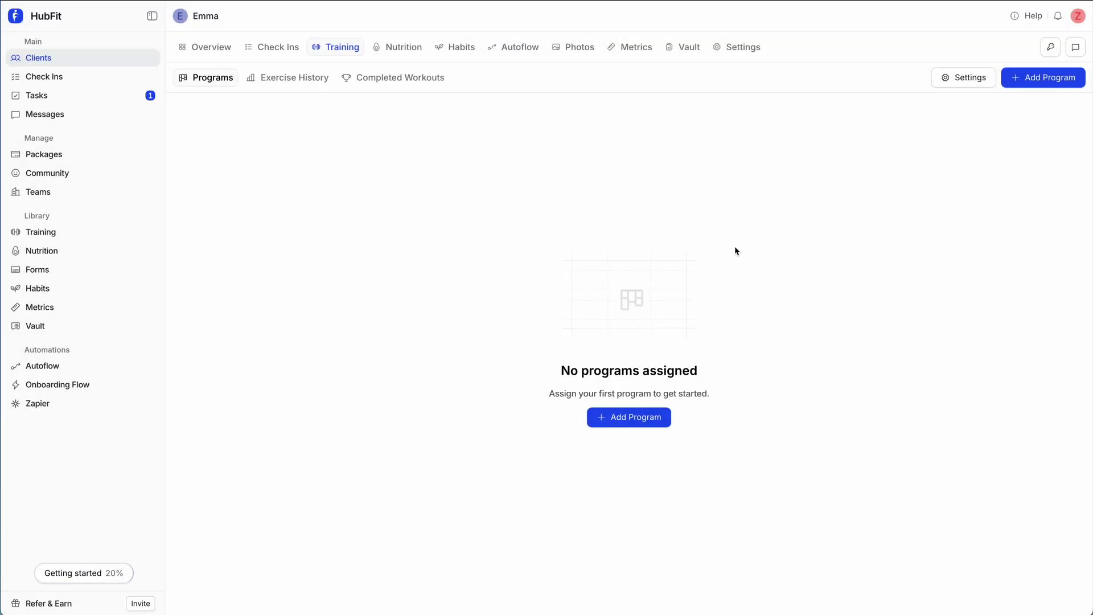
Import the Push Pull Legs program from the program library for the client.
{"action": "left_click", "coordinate": [1027, 84]}
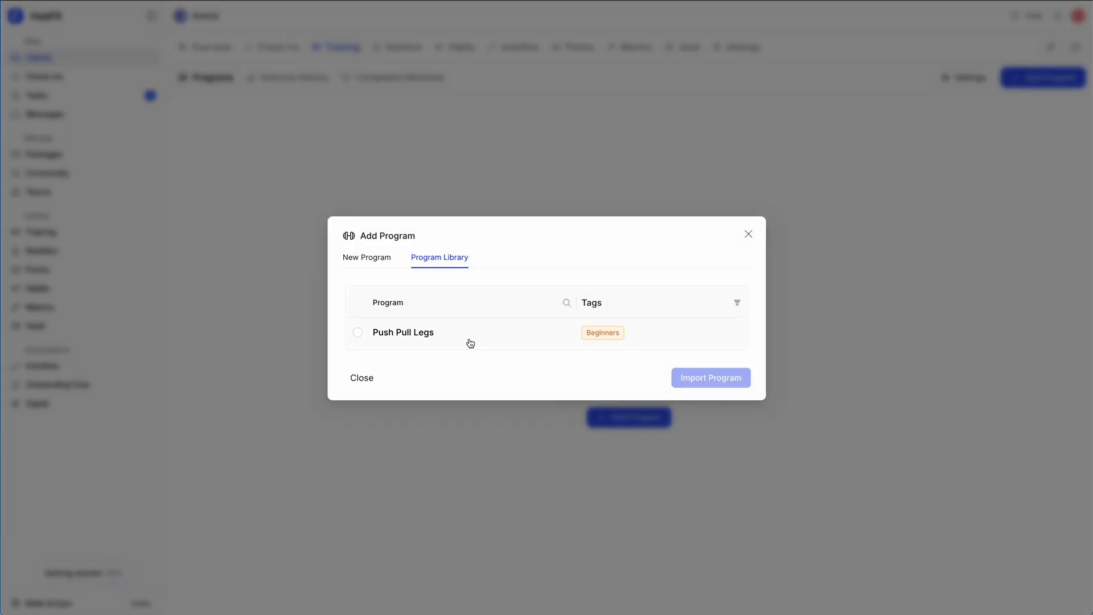
{"action": "left_click", "coordinate": [469, 341]}
{"action": "left_click", "coordinate": [723, 381]}
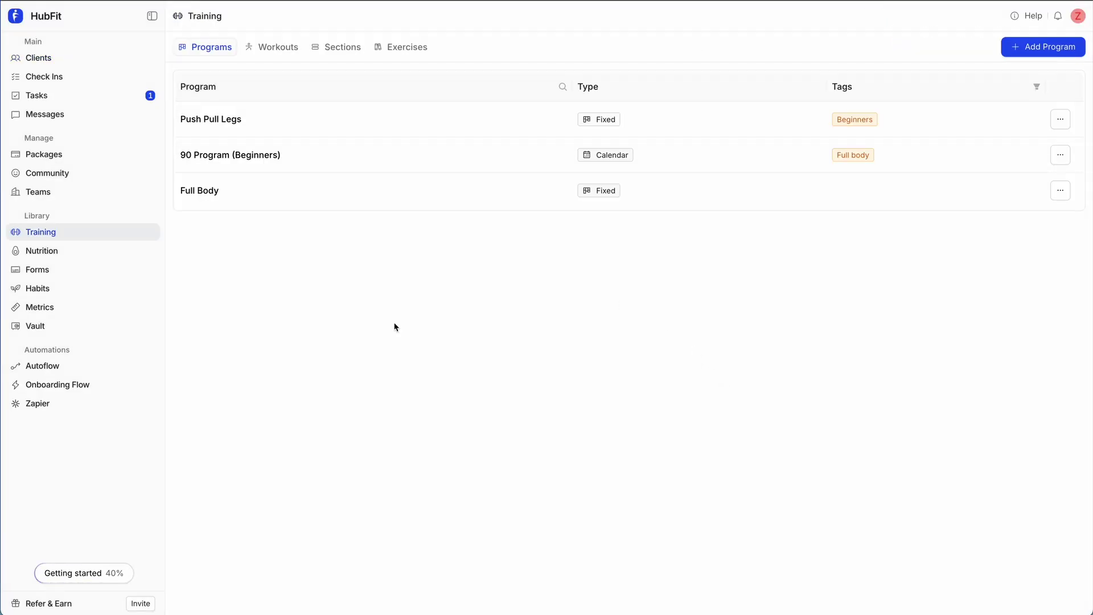
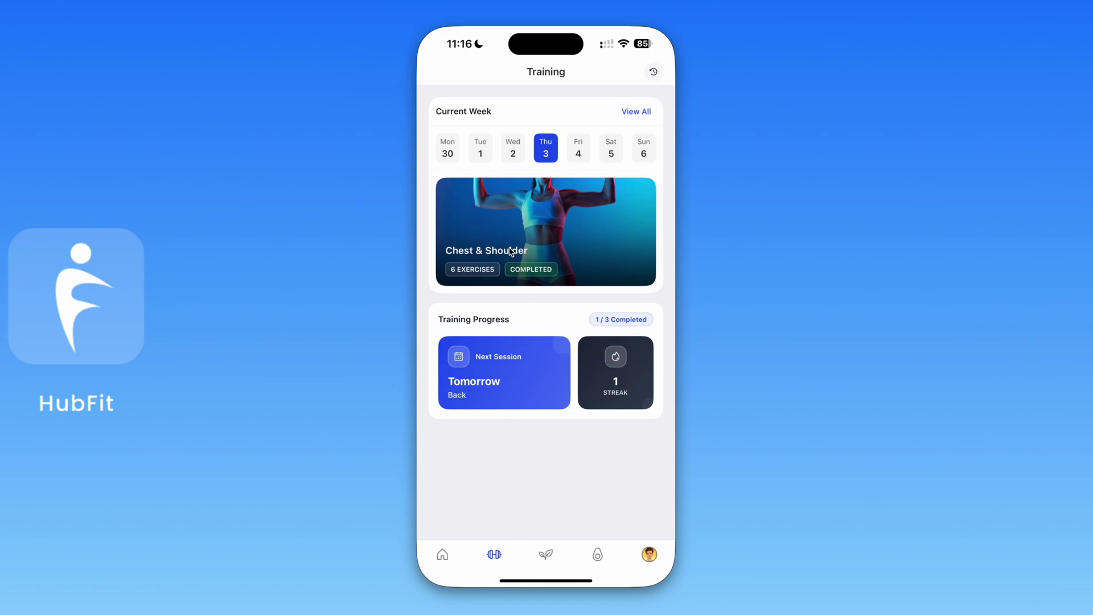
In the HubFit mobile app, examine the current week's training and the results of Thursday's Chest & Shoulder workout.
{"action": "left_click_drag", "start_coordinate": [423, 91], "coordinate": [664, 285]}
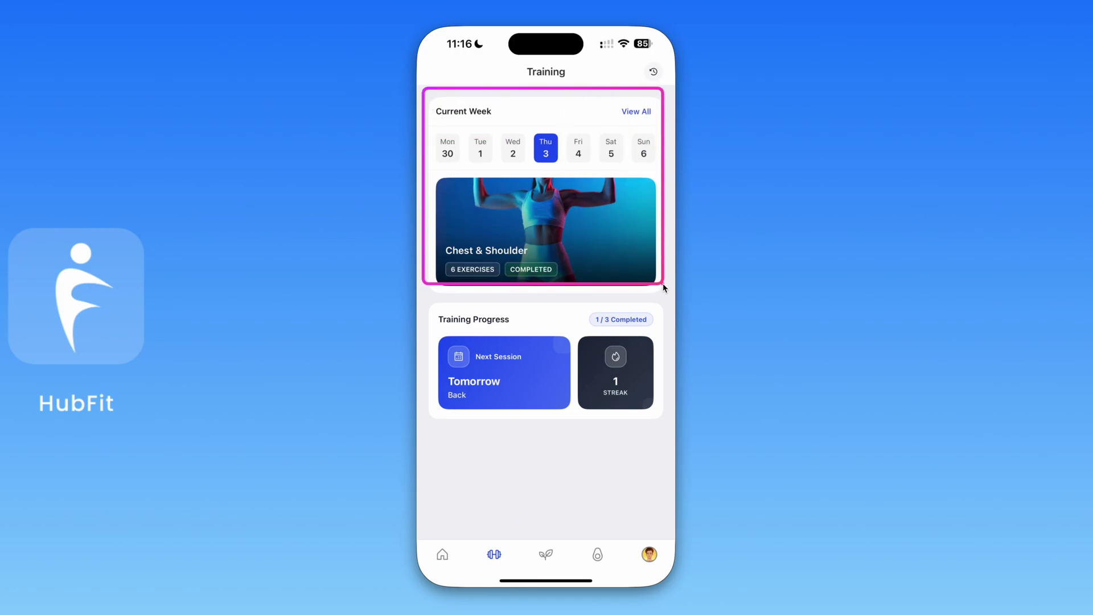
{"action": "left_click_drag", "start_coordinate": [529, 114], "coordinate": [561, 176]}
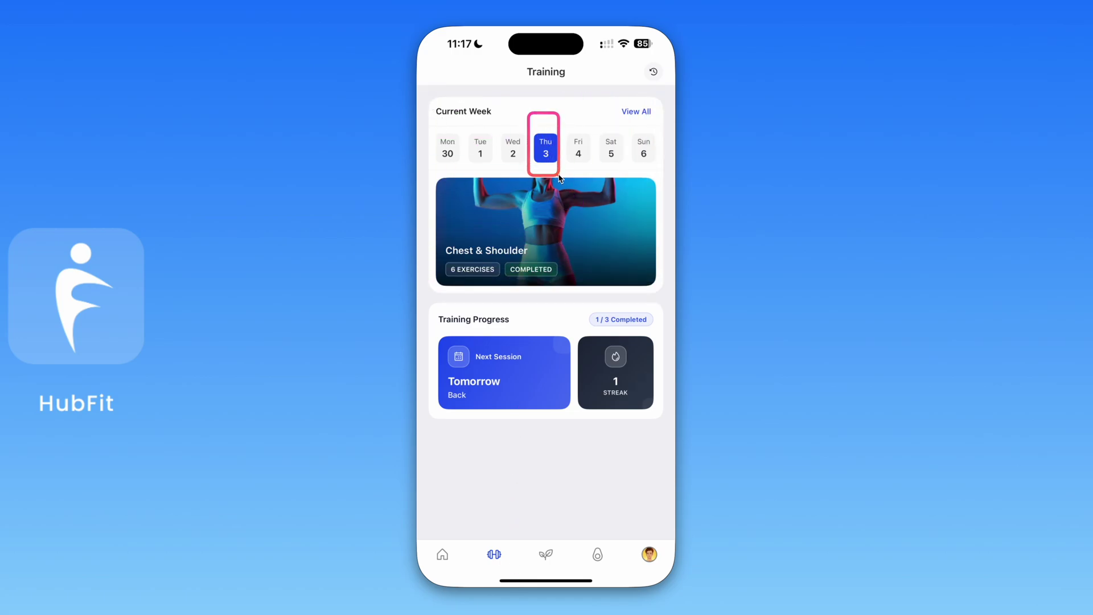
{"action": "mouse_move", "coordinate": [439, 233]}
{"action": "left_mouse_down"}
{"action": "mouse_move", "coordinate": [576, 306]}
{"action": "mouse_move", "coordinate": [509, 264]}
{"action": "left_mouse_up"}
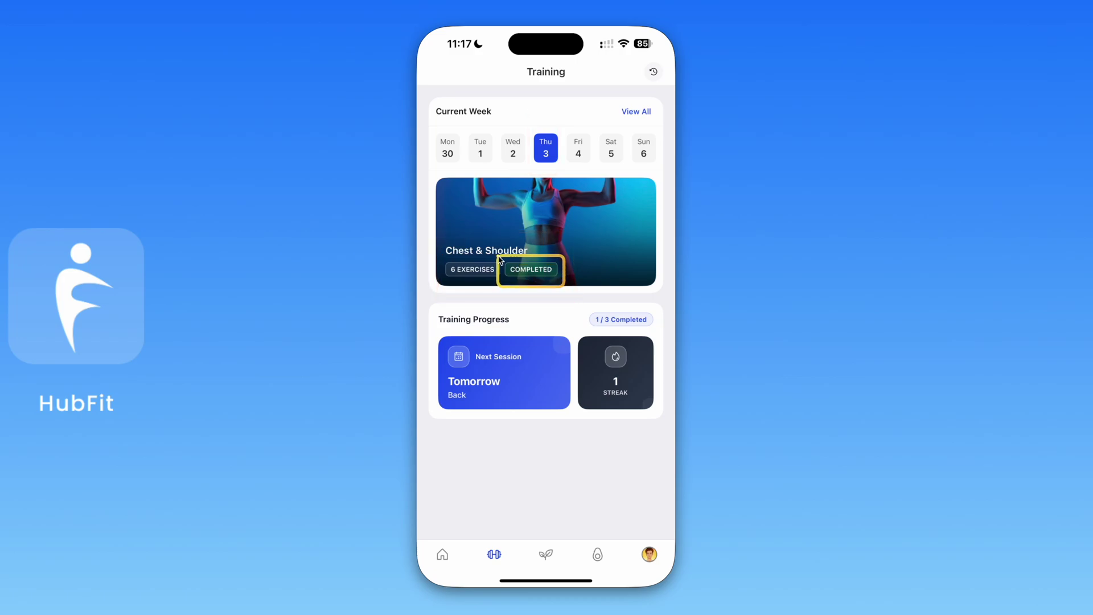
{"action": "left_click", "coordinate": [543, 219]}
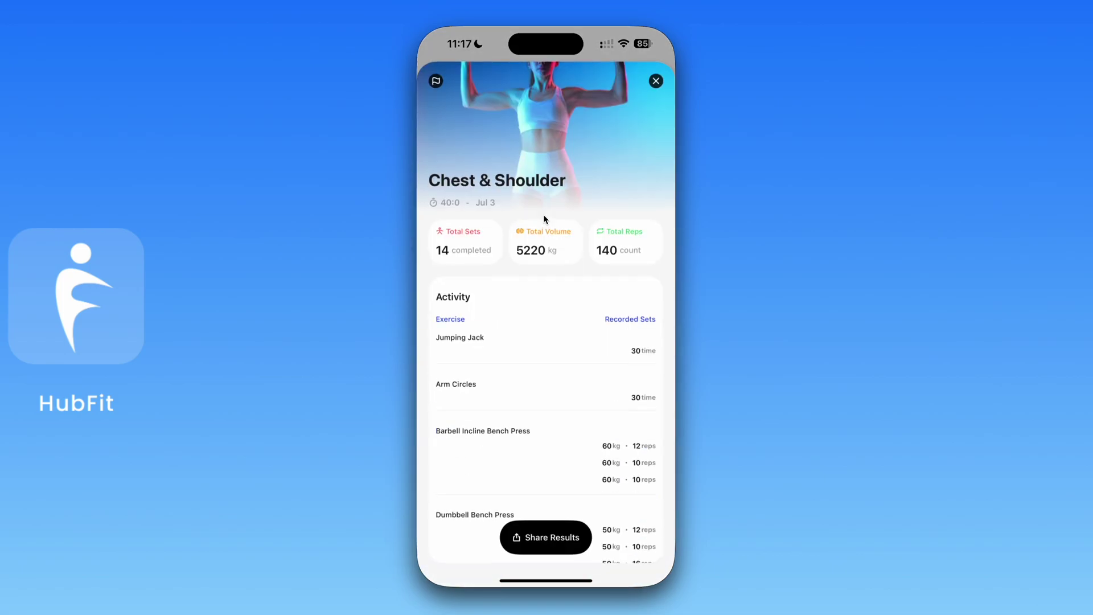
{"action": "left_click", "coordinate": [655, 81]}
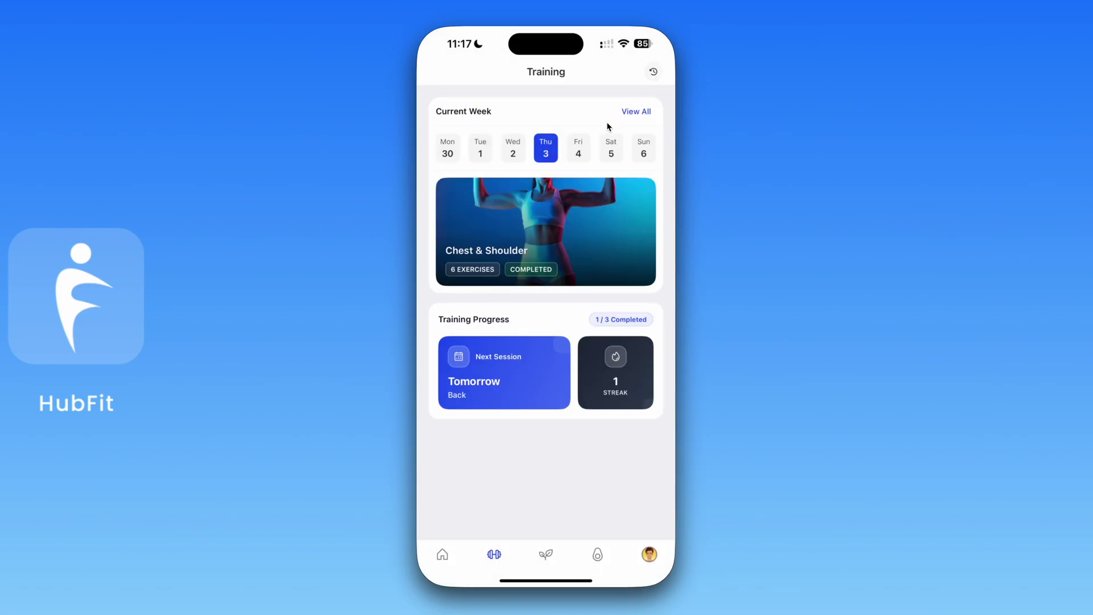
Check the other days of the current week and examine the exercises in Friday's Back workout.
{"action": "left_click", "coordinate": [513, 150]}
{"action": "left_click", "coordinate": [481, 153]}
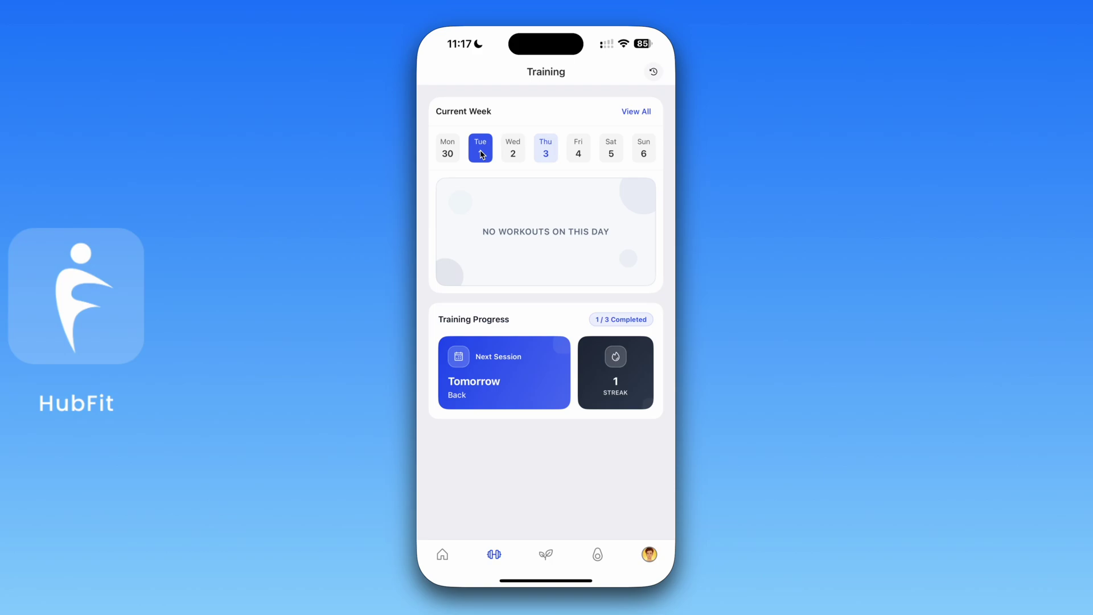
{"action": "left_click", "coordinate": [450, 153]}
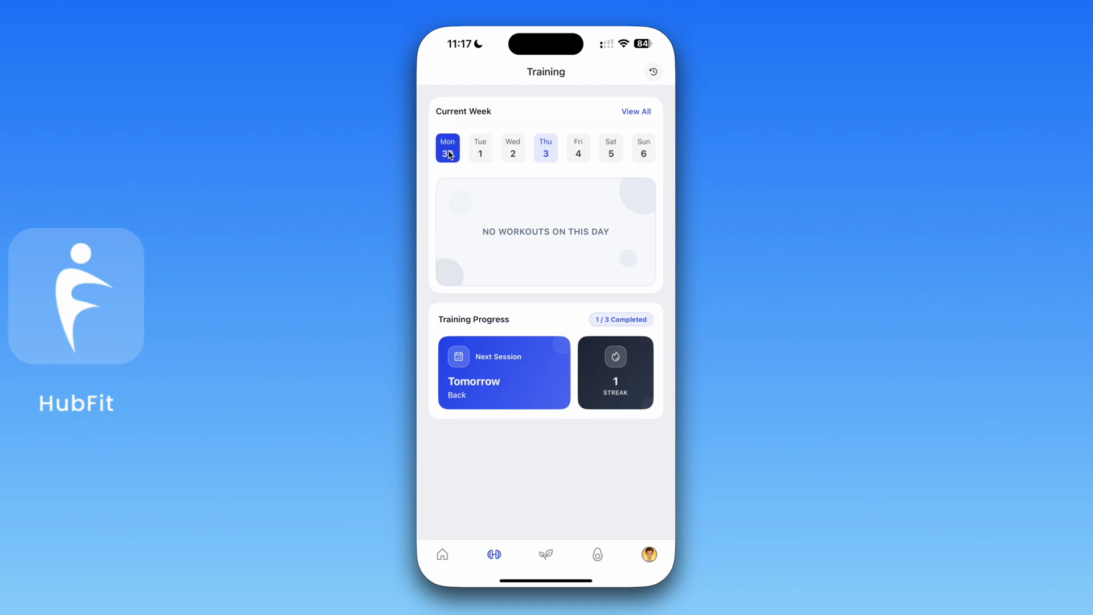
{"action": "left_click", "coordinate": [580, 155]}
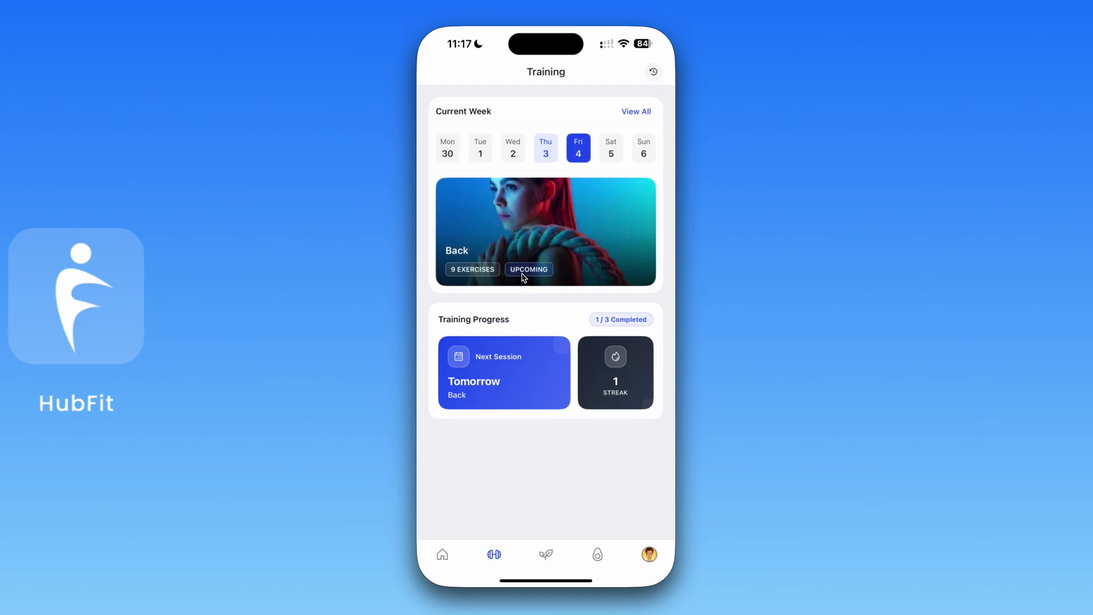
{"action": "left_click", "coordinate": [560, 251]}
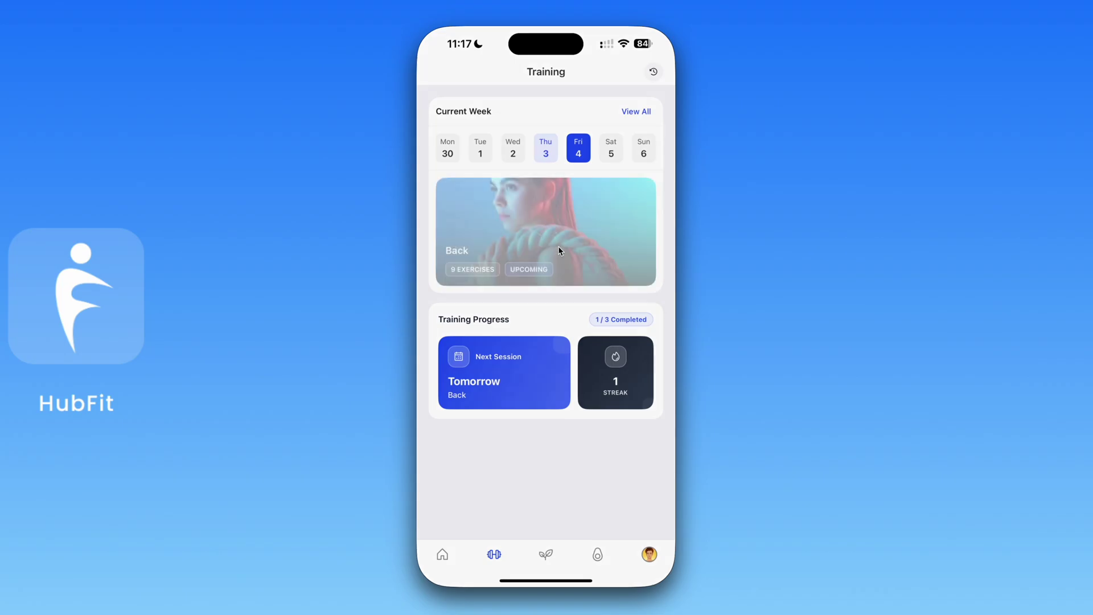
{"action": "scroll", "coordinate": [561, 373], "scroll_direction": "down", "scroll_amount": 3}
{"action": "scroll", "coordinate": [562, 374], "scroll_direction": "down", "scroll_amount": 3}
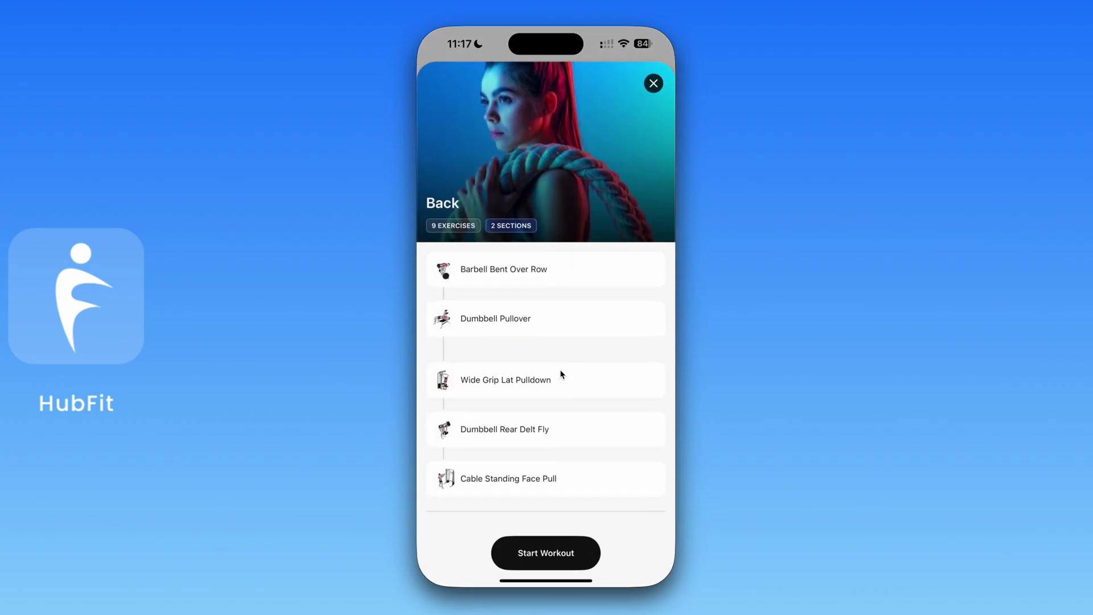
{"action": "scroll", "coordinate": [561, 374], "scroll_direction": "up", "scroll_amount": 5}
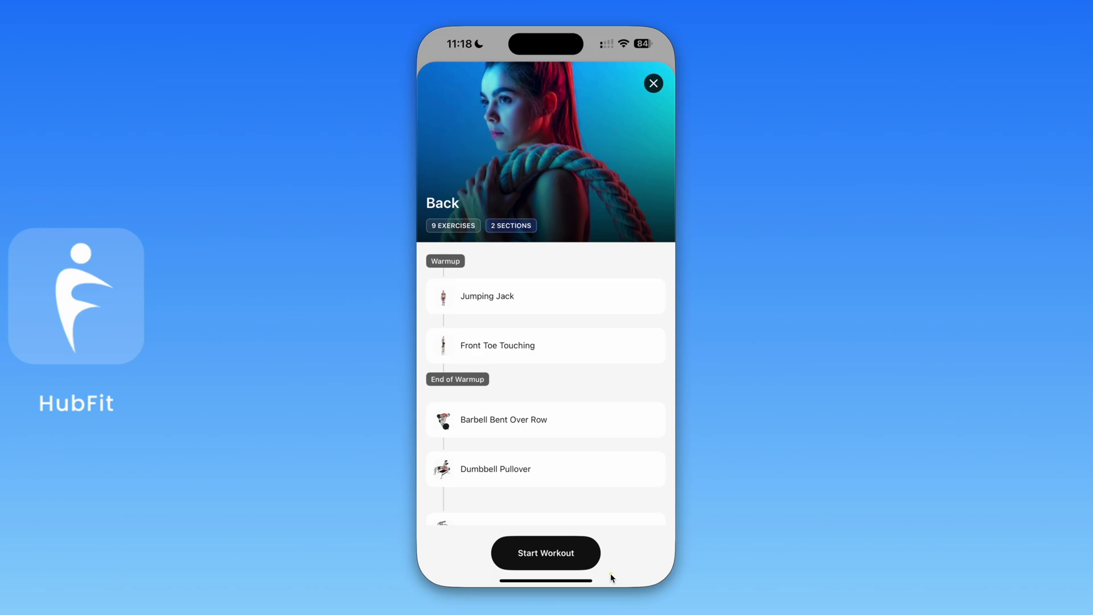
{"action": "scroll", "coordinate": [611, 573], "scroll_direction": "up", "scroll_amount": 5}
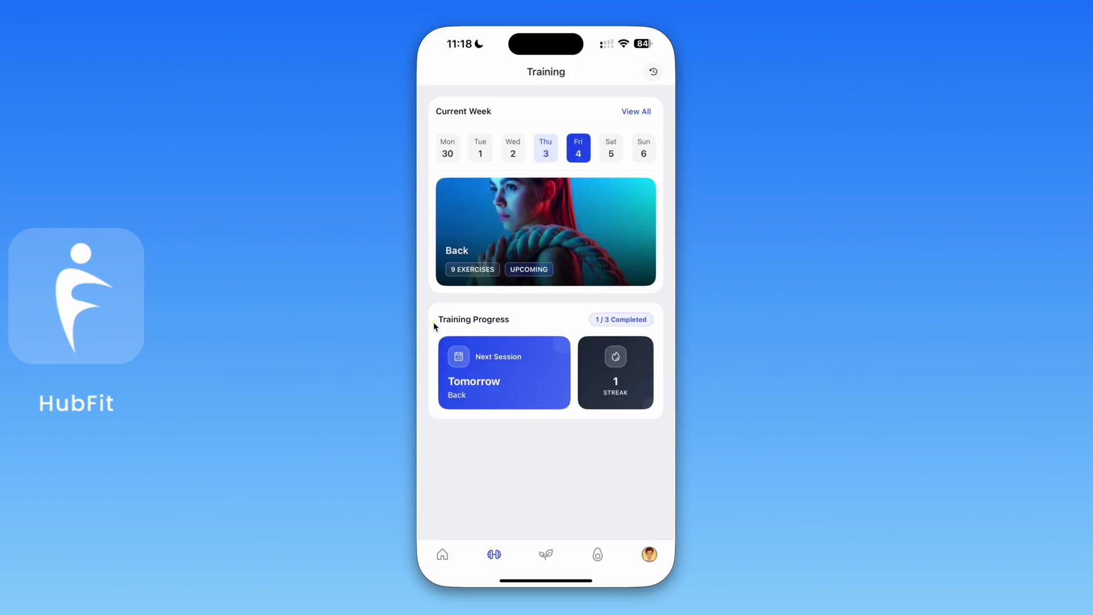
{"action": "left_click_drag", "start_coordinate": [433, 322], "coordinate": [573, 418]}
{"action": "mouse_move", "coordinate": [576, 337]}
{"action": "left_mouse_down"}
{"action": "mouse_move", "coordinate": [653, 413]}
{"action": "mouse_move", "coordinate": [572, 340]}
{"action": "left_mouse_up"}
{"action": "left_click_drag", "start_coordinate": [575, 303], "coordinate": [659, 338]}
{"action": "left_click_drag", "start_coordinate": [422, 116], "coordinate": [661, 296]}
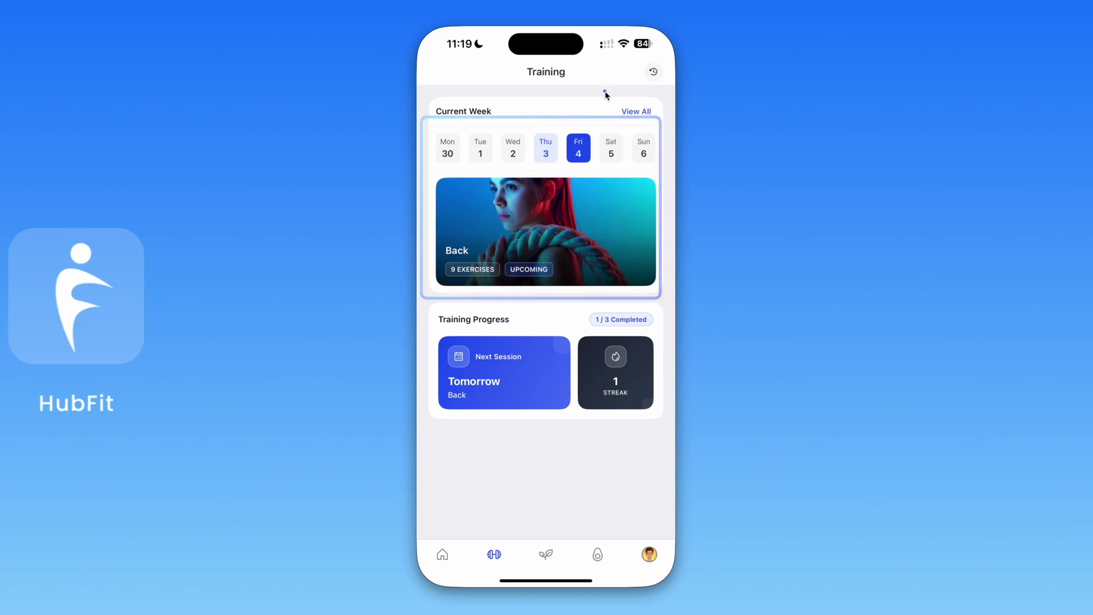
{"action": "left_click_drag", "start_coordinate": [605, 93], "coordinate": [664, 131]}
{"action": "left_click_drag", "start_coordinate": [602, 98], "coordinate": [660, 132]}
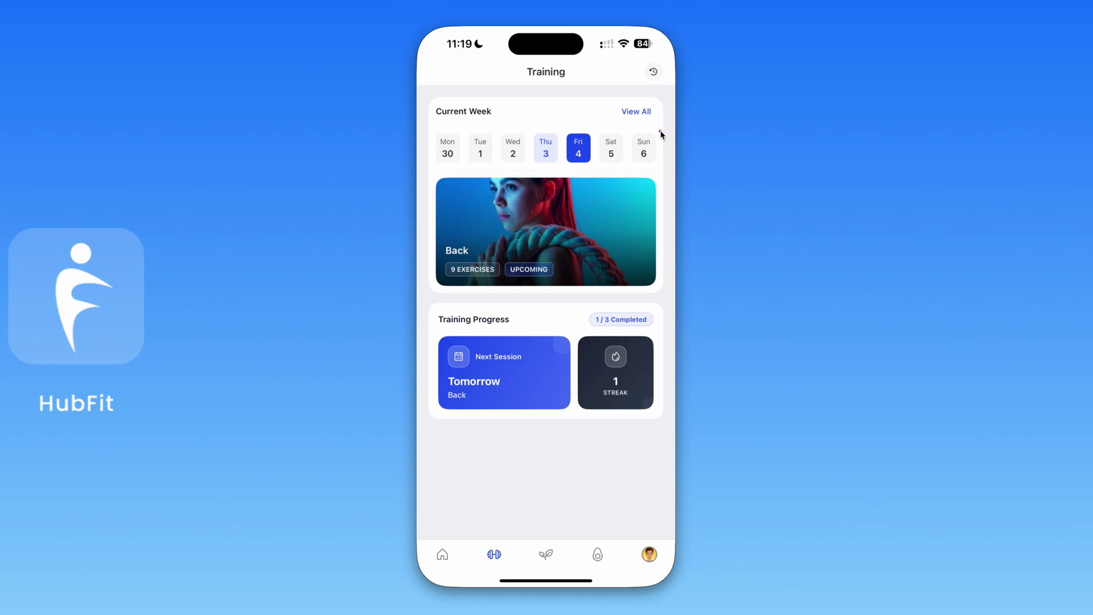
Open the full training timeline and examine the date picker for rescheduling Friday's Back workout, leaving its date unchanged.
{"action": "left_click", "coordinate": [636, 111]}
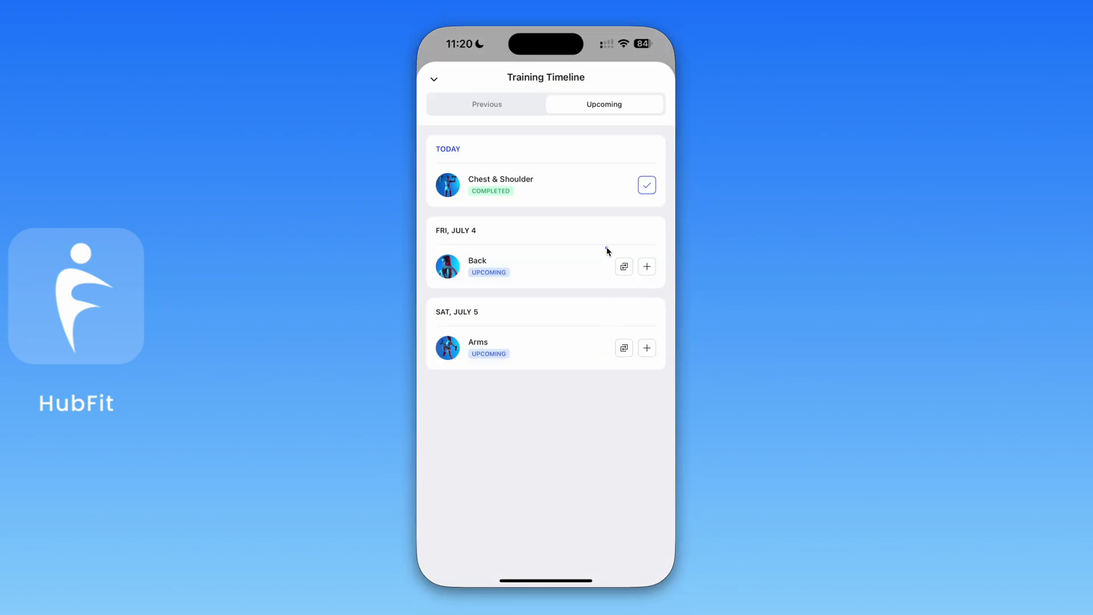
{"action": "left_click_drag", "start_coordinate": [606, 247], "coordinate": [638, 289]}
{"action": "left_click", "coordinate": [626, 272]}
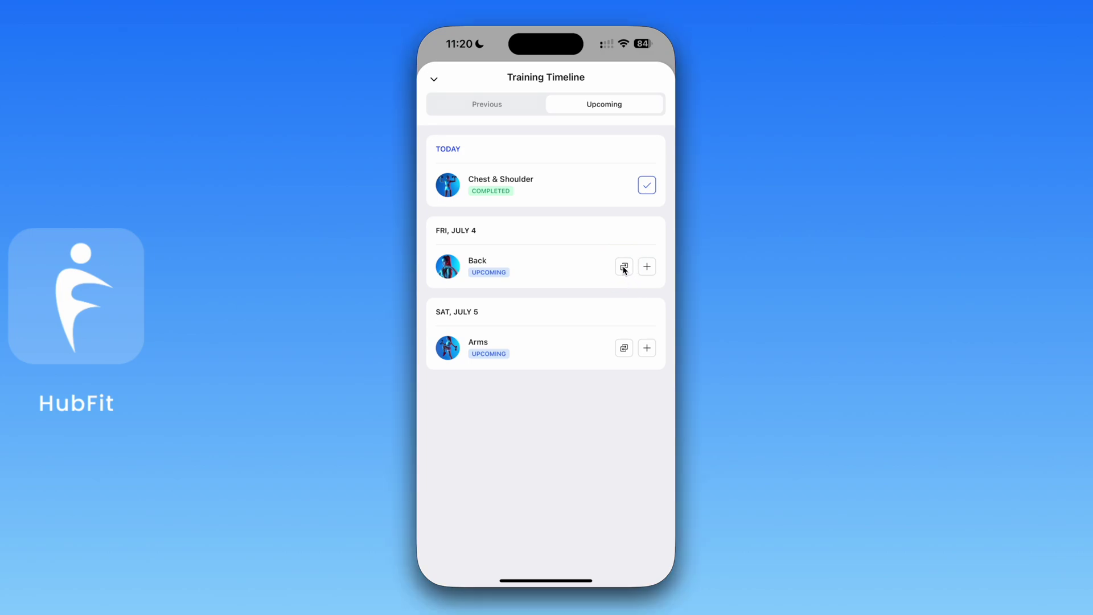
{"action": "left_click", "coordinate": [480, 512]}
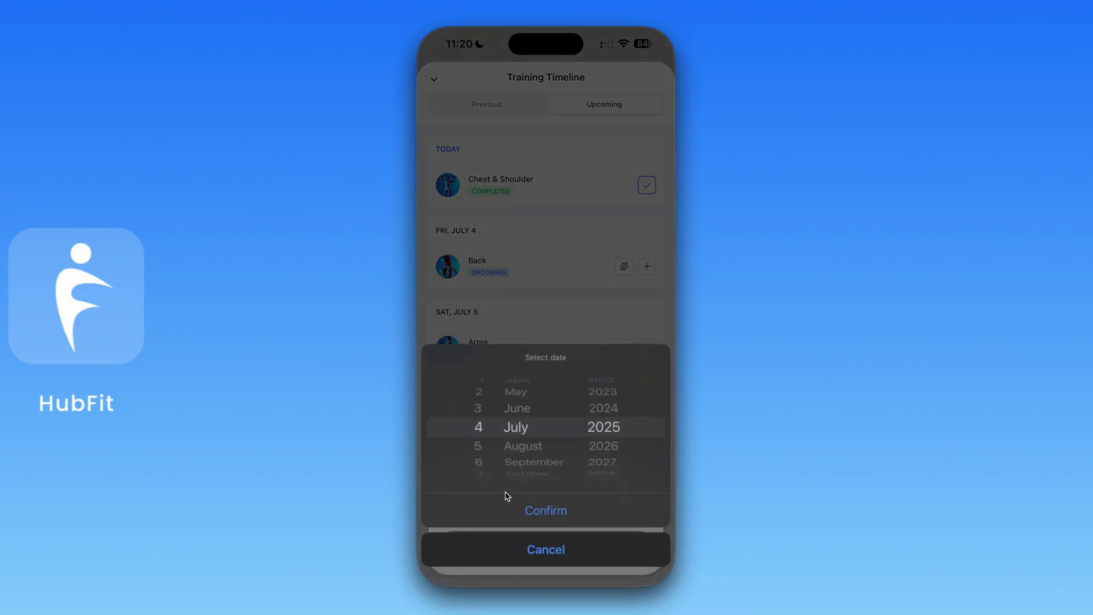
{"action": "left_click", "coordinate": [530, 551]}
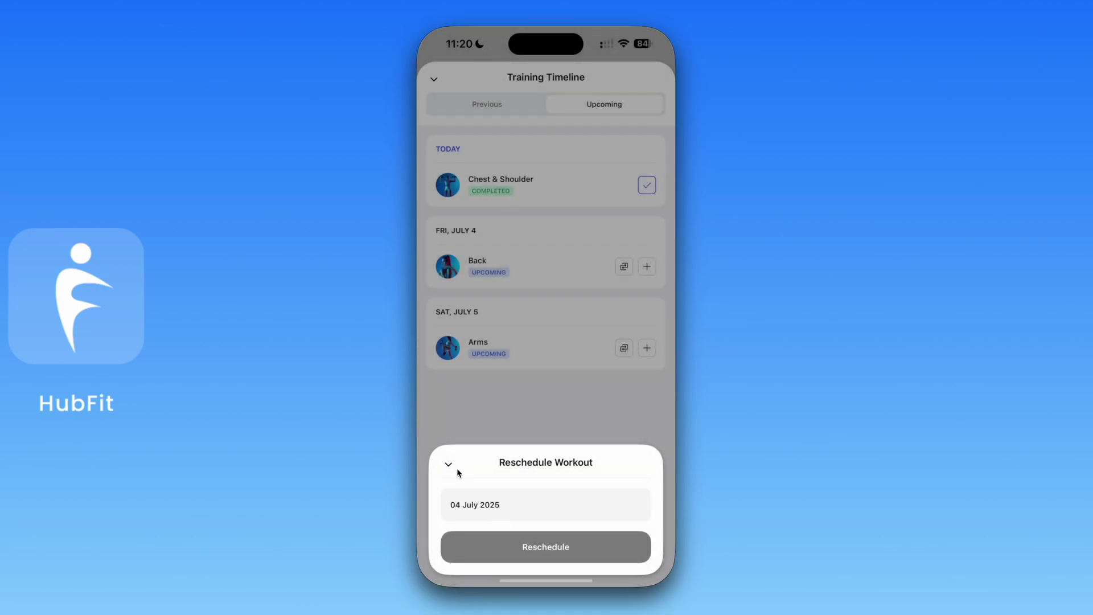
{"action": "left_click", "coordinate": [455, 469]}
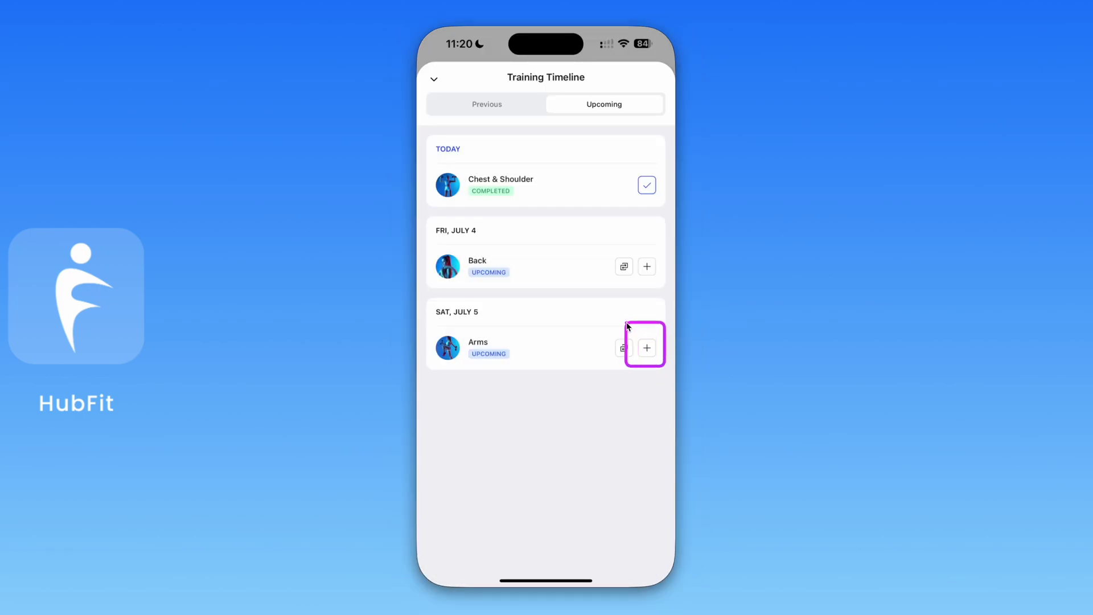
Examine the exercises in Saturday's Arms workout from the training timeline and close the preview.
{"action": "left_click", "coordinate": [647, 352]}
{"action": "scroll", "coordinate": [627, 436], "scroll_direction": "down", "scroll_amount": 2}
{"action": "scroll", "coordinate": [608, 437], "scroll_direction": "up", "scroll_amount": 2}
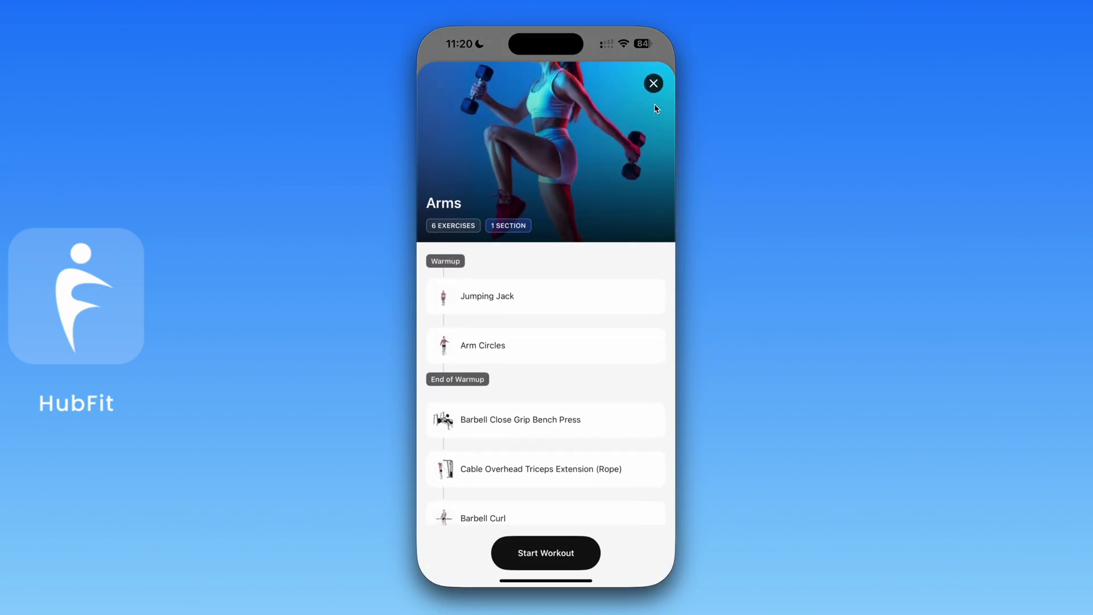
{"action": "left_click", "coordinate": [654, 84]}
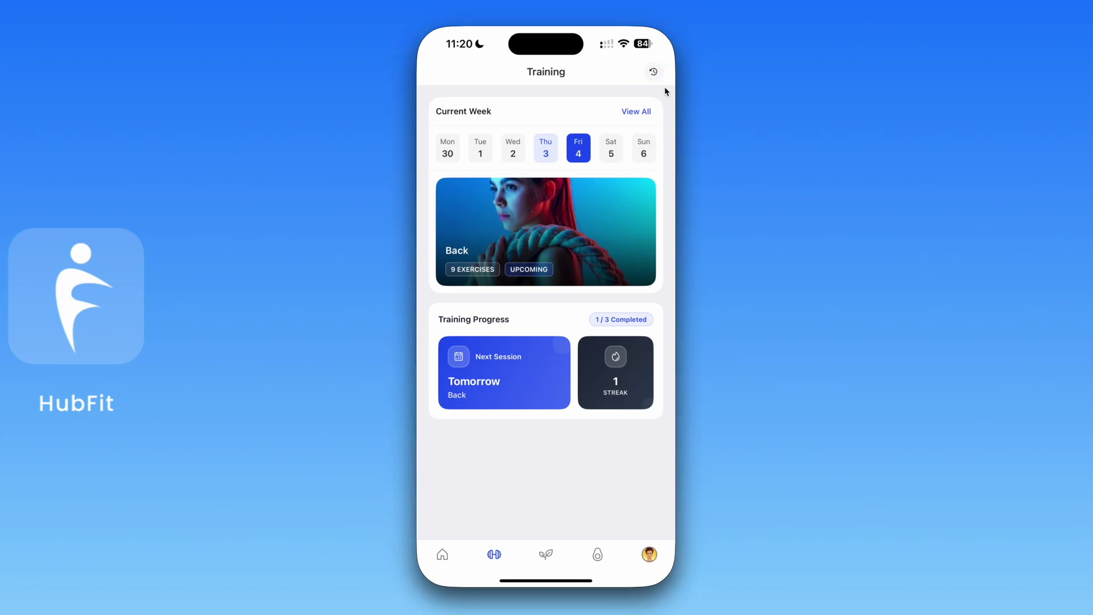
Review the recorded results of the Chest & Shoulder workout in the training history and switch to the exercise history.
{"action": "left_click", "coordinate": [655, 73]}
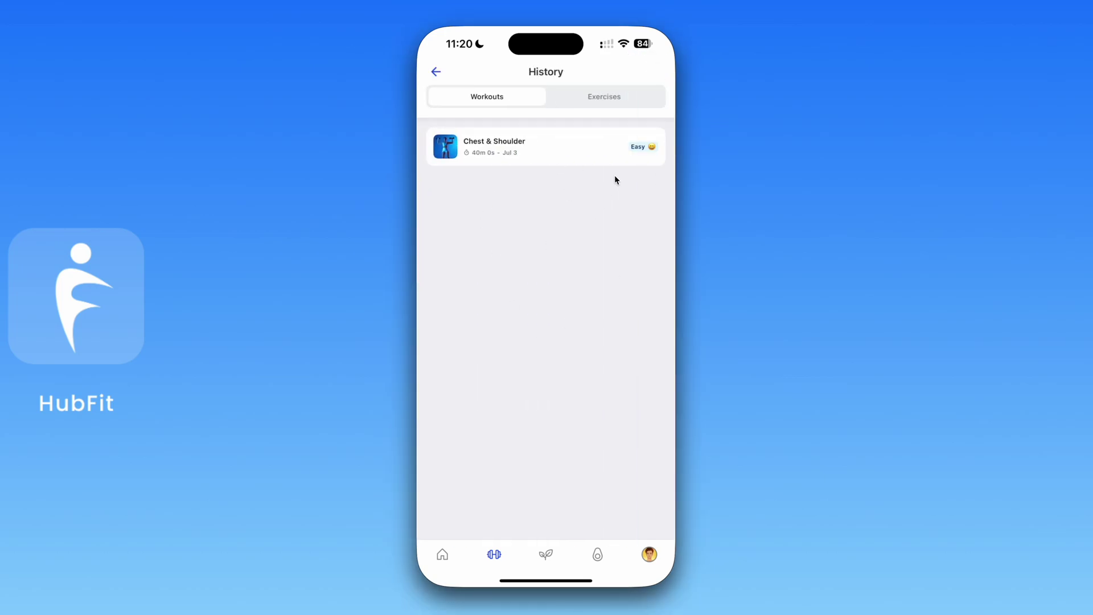
{"action": "left_click", "coordinate": [548, 150]}
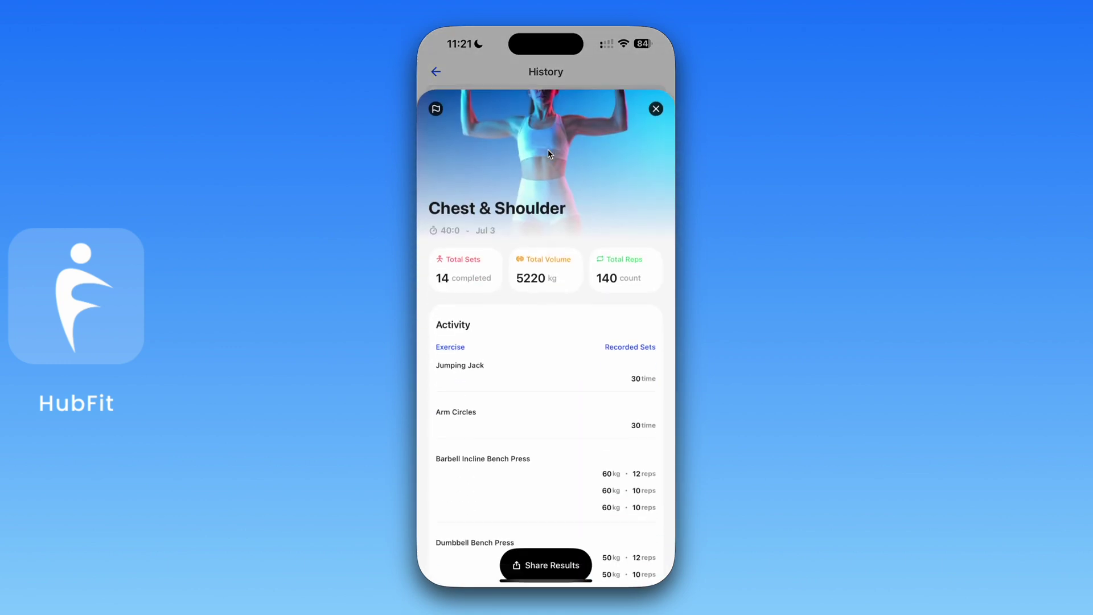
{"action": "scroll", "coordinate": [541, 265], "scroll_direction": "down", "scroll_amount": 5}
{"action": "scroll", "coordinate": [541, 268], "scroll_direction": "up", "scroll_amount": 5}
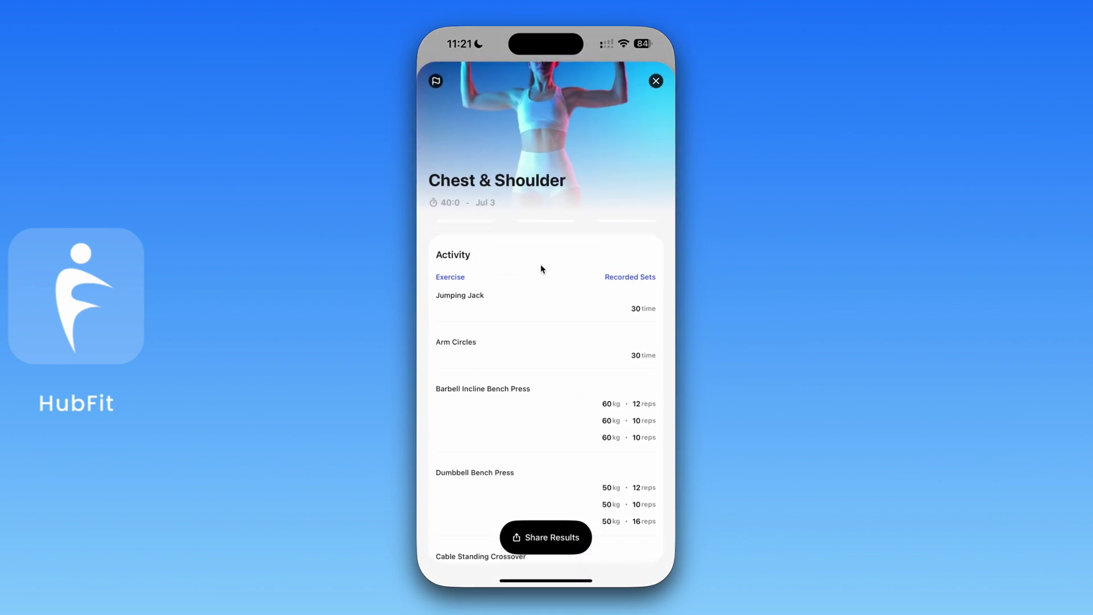
{"action": "left_click", "coordinate": [656, 81]}
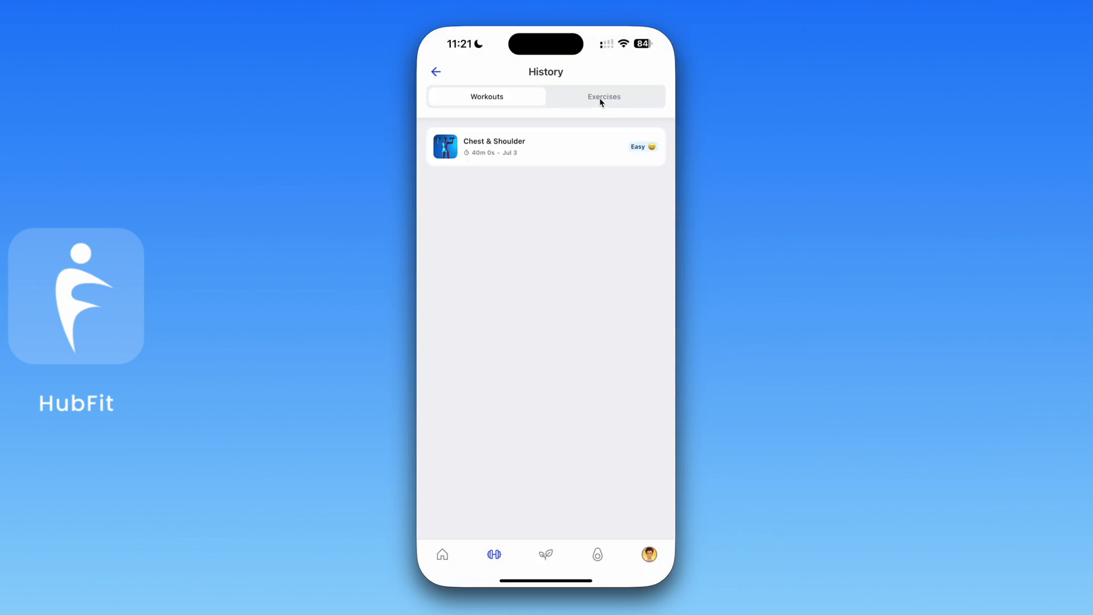
{"action": "left_click", "coordinate": [600, 98]}
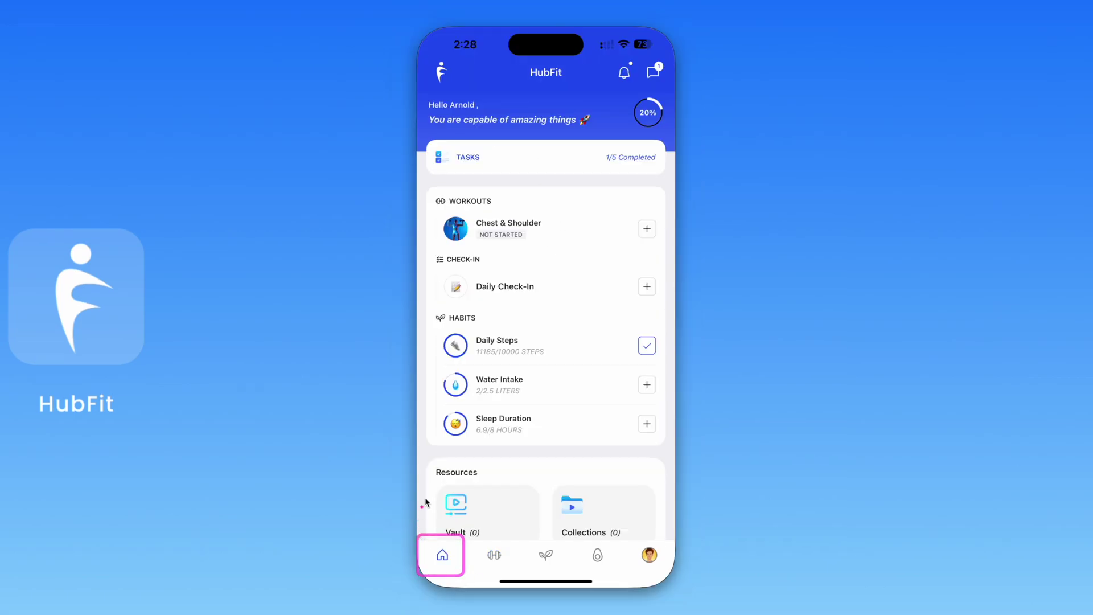
{"action": "left_click_drag", "start_coordinate": [418, 127], "coordinate": [659, 446]}
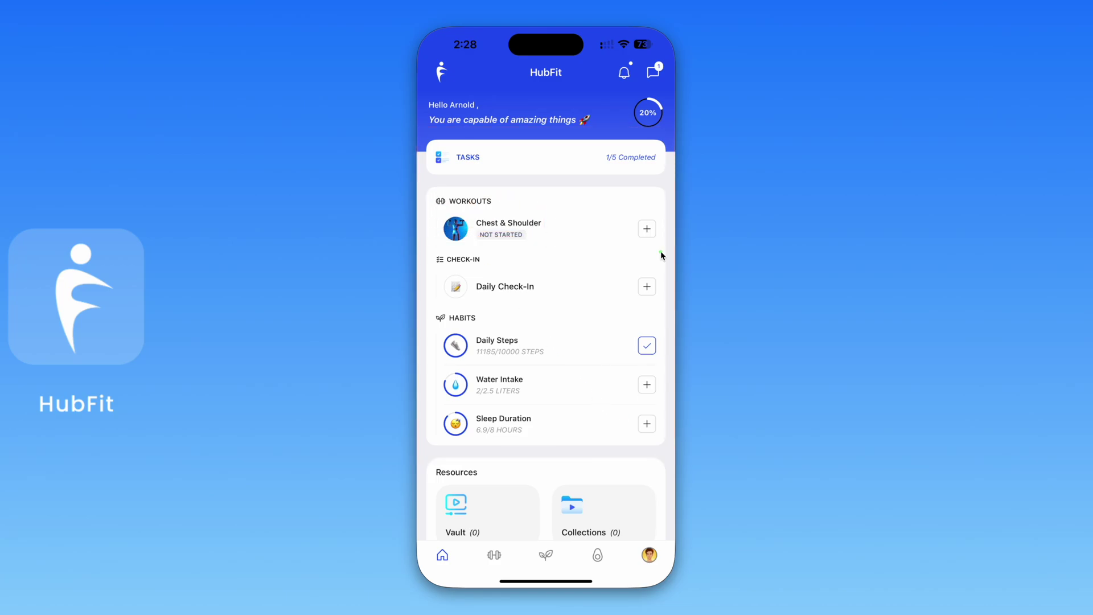
{"action": "left_click_drag", "start_coordinate": [660, 254], "coordinate": [402, 203]}
{"action": "mouse_move", "coordinate": [426, 186]}
{"action": "left_mouse_down"}
{"action": "mouse_move", "coordinate": [564, 214]}
{"action": "mouse_move", "coordinate": [663, 256]}
{"action": "left_mouse_up"}
Start the Chest & Shoulder workout from the home screen's tasks and minimize the running session.
{"action": "left_click", "coordinate": [647, 230]}
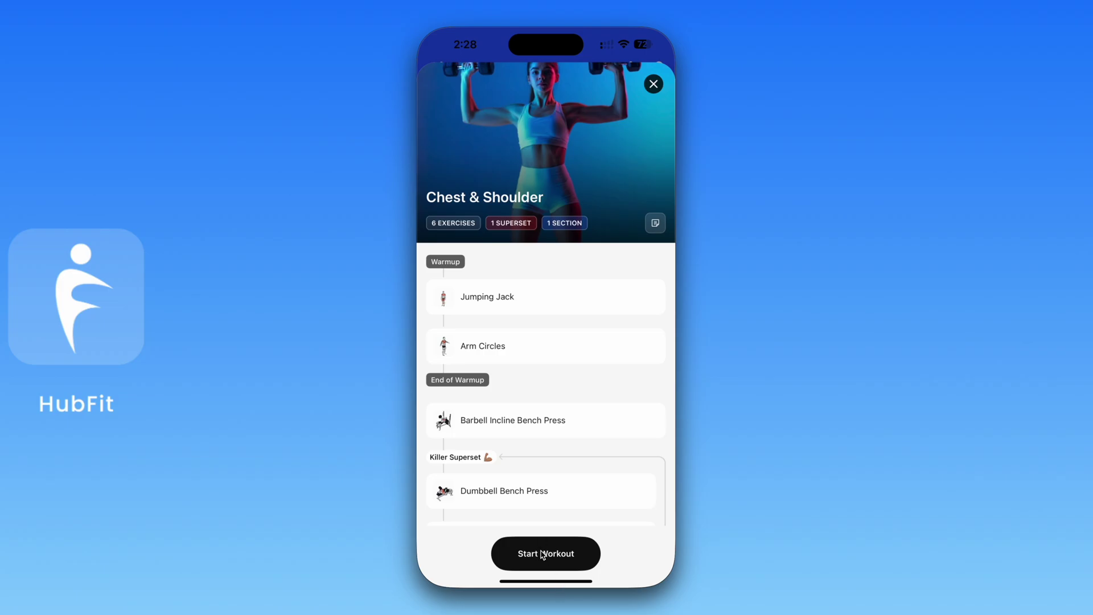
{"action": "left_click", "coordinate": [544, 553]}
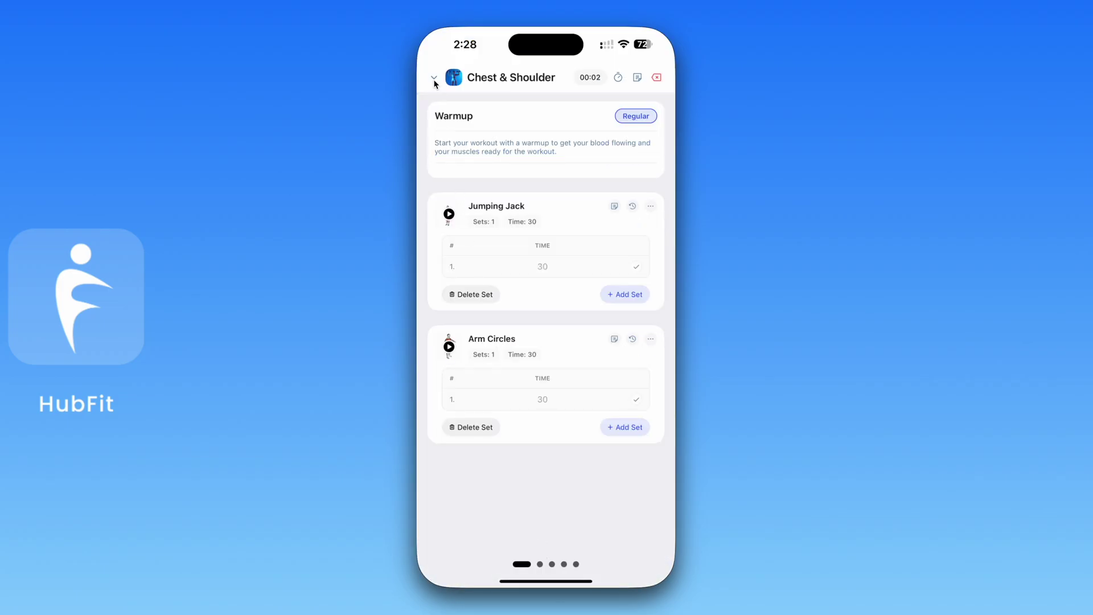
{"action": "left_click", "coordinate": [434, 80]}
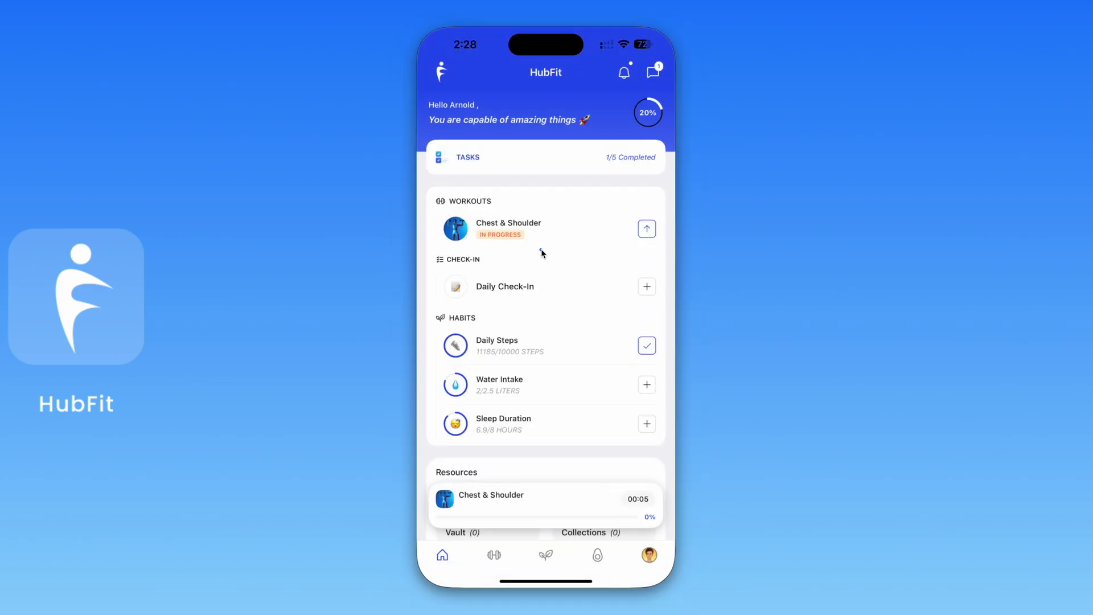
Check the Chest & Shoulder workout's status in the home tasks and examine its summary and recorded sets.
{"action": "left_click_drag", "start_coordinate": [552, 251], "coordinate": [432, 204]}
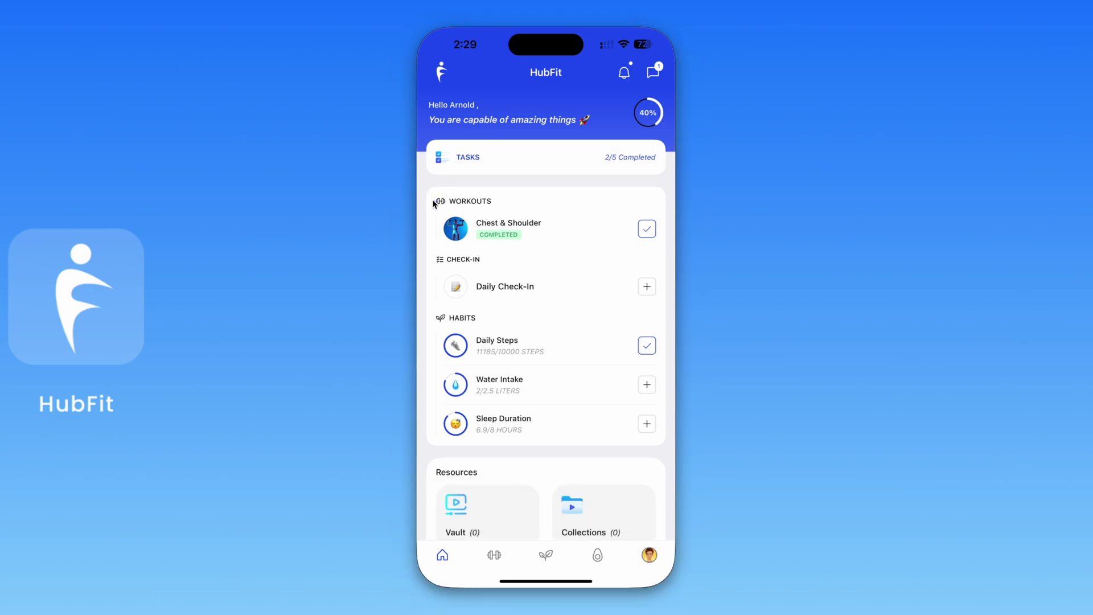
{"action": "left_click_drag", "start_coordinate": [422, 188], "coordinate": [666, 254]}
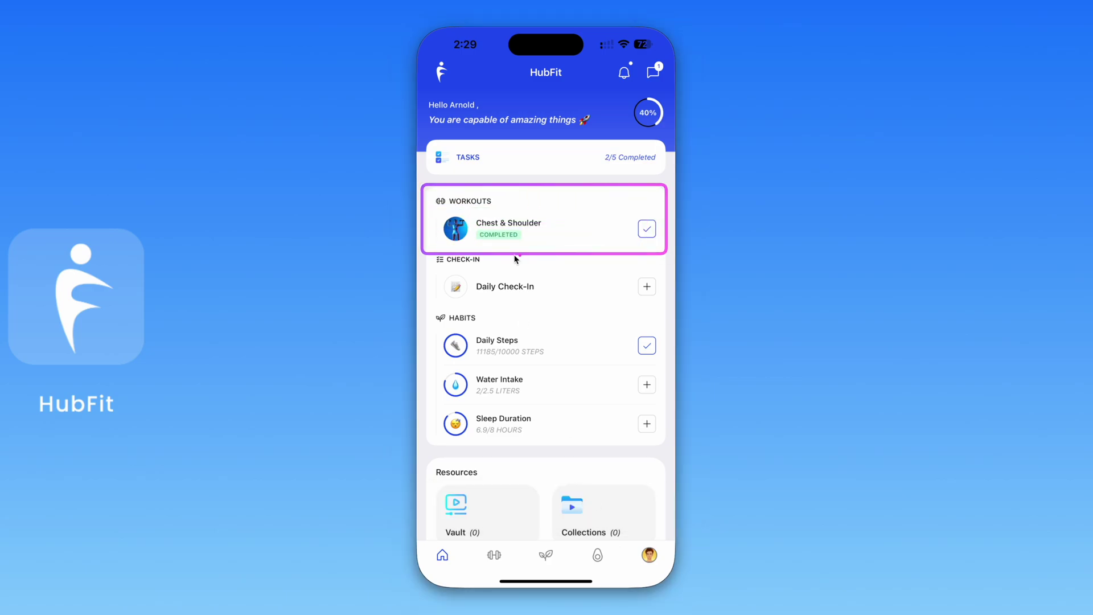
{"action": "left_click_drag", "start_coordinate": [544, 246], "coordinate": [463, 223]}
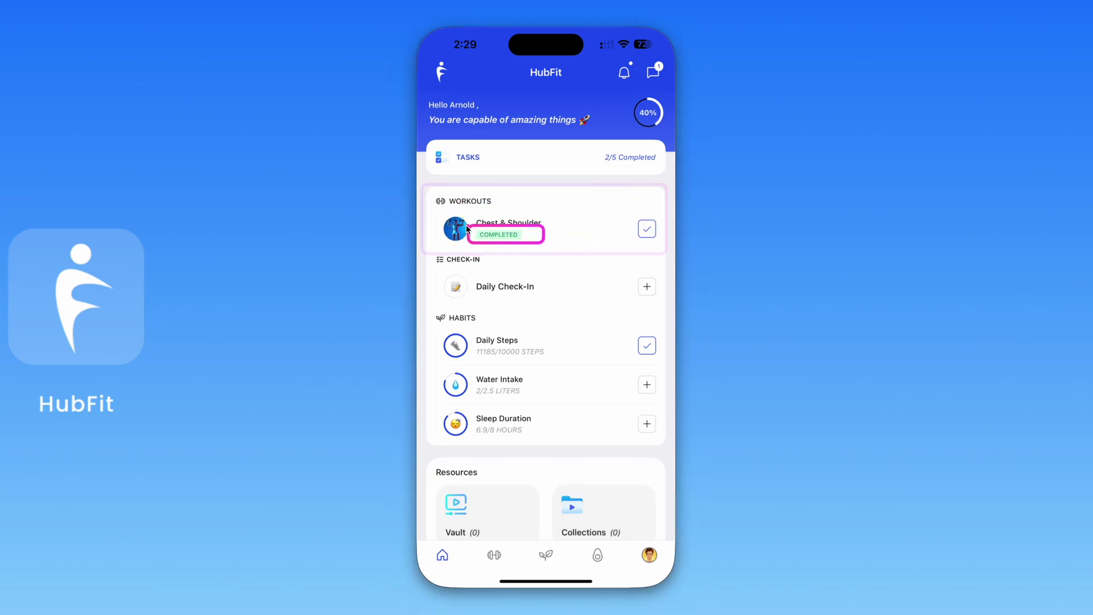
{"action": "left_click", "coordinate": [646, 229]}
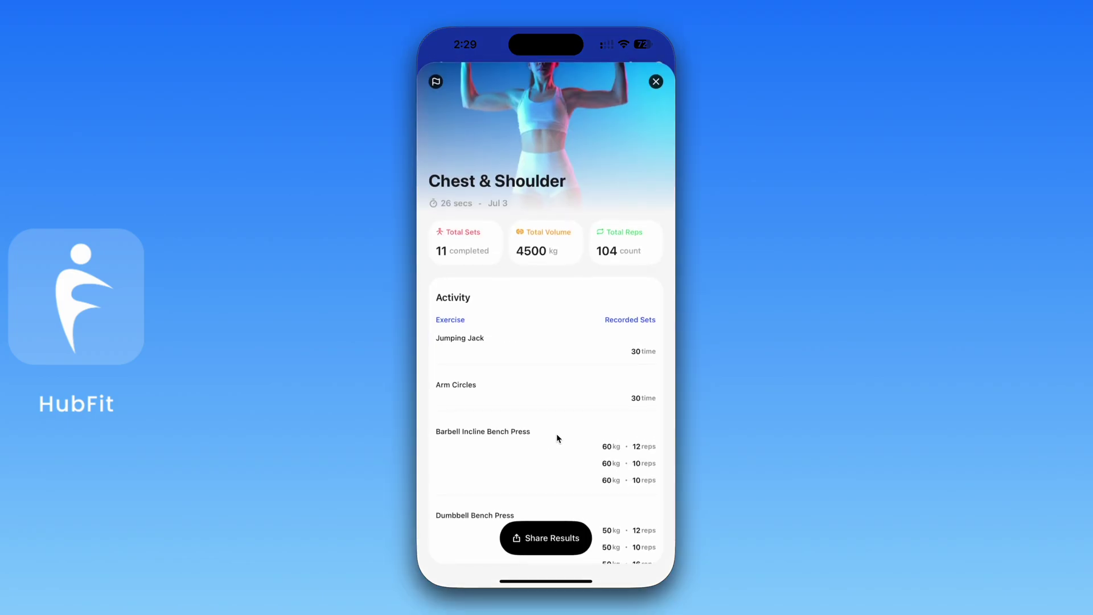
{"action": "scroll", "coordinate": [561, 438], "scroll_direction": "down", "scroll_amount": 3}
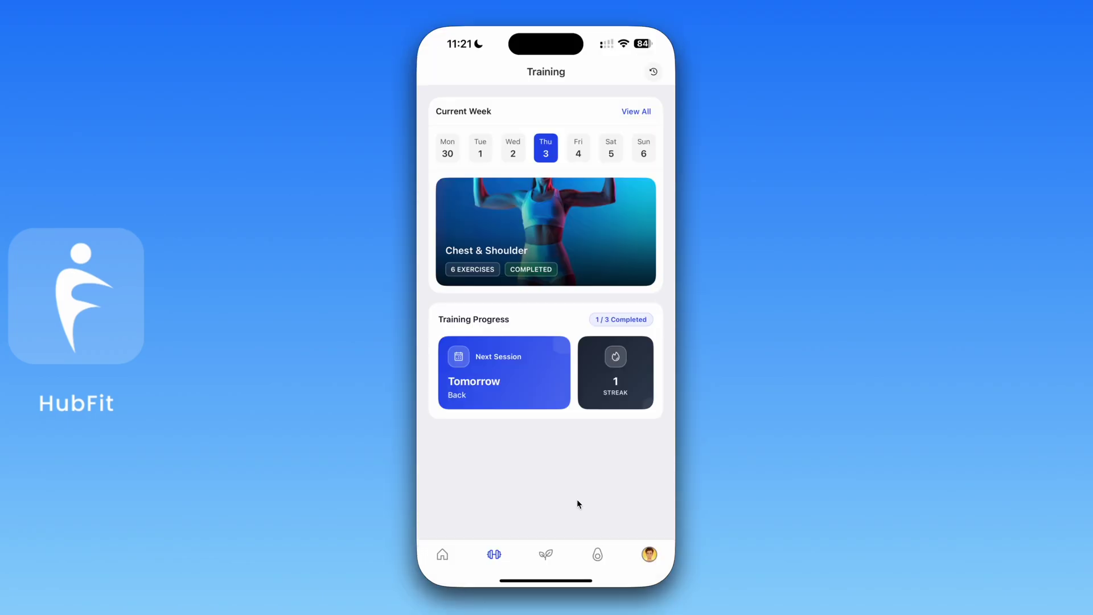